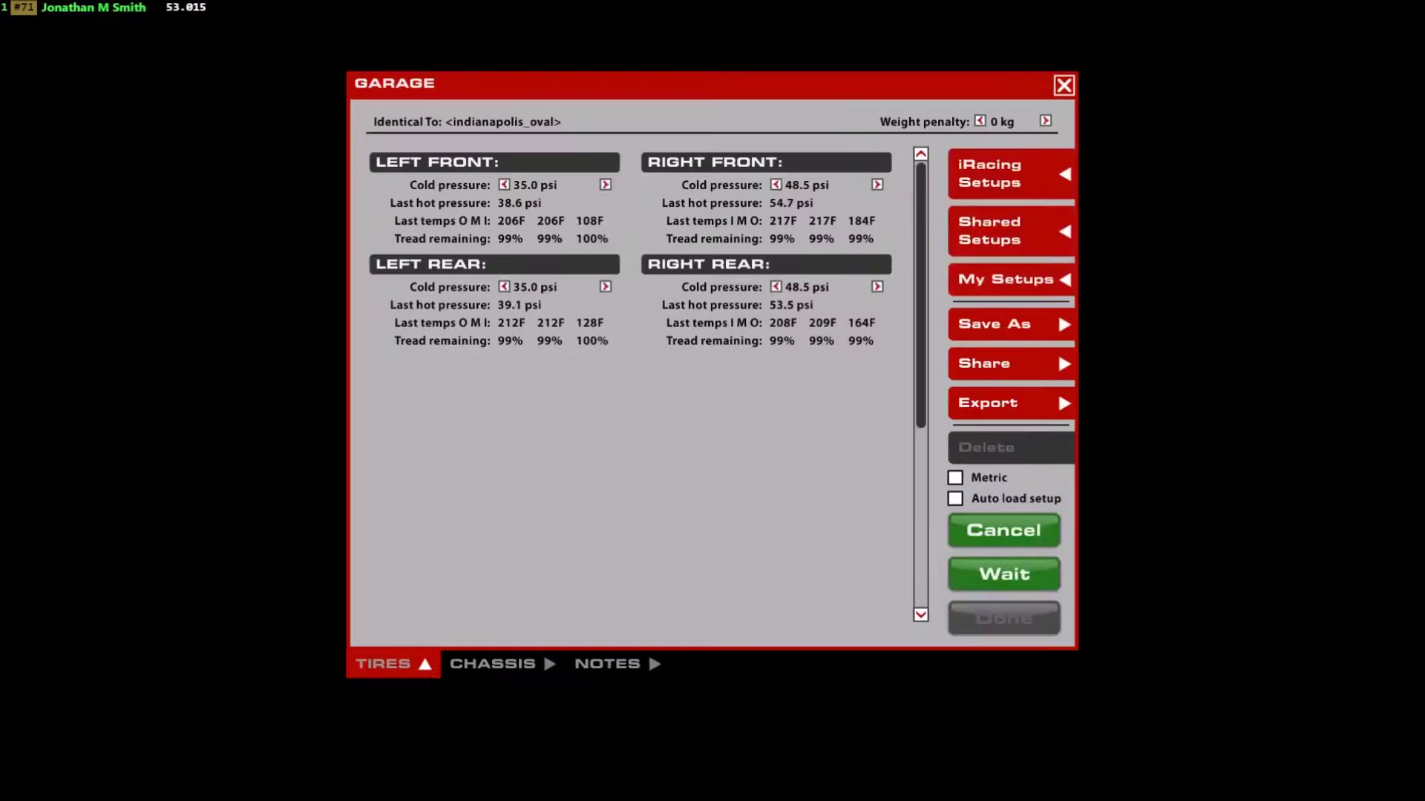
# Load the iRacing default setup indianapolis_oval.sto, close the garage and start the test drive.
pyautogui.click(1006, 188)
pyautogui.scroll(-5, 596, 423)
pyautogui.scroll(-1, 595, 423)
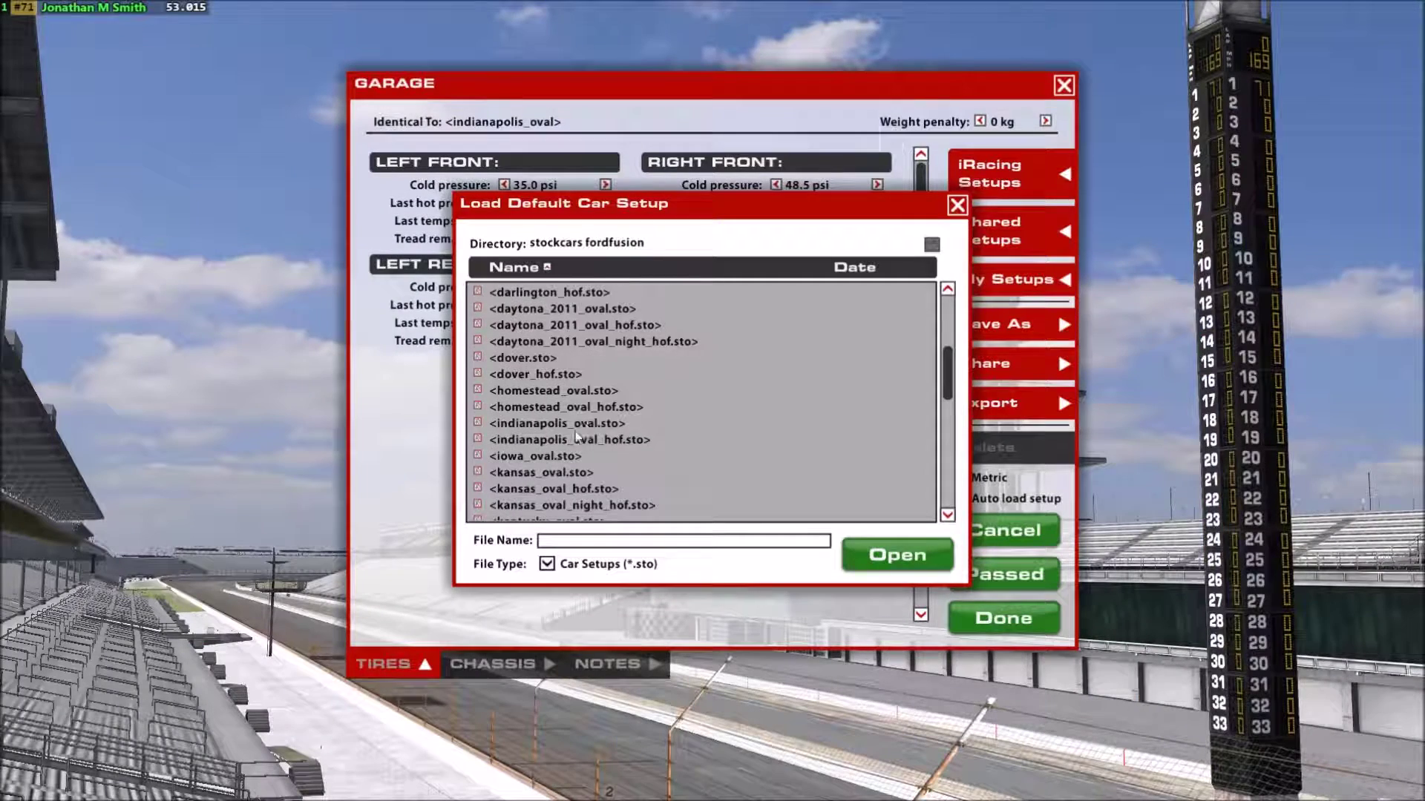
pyautogui.doubleClick(570, 427)
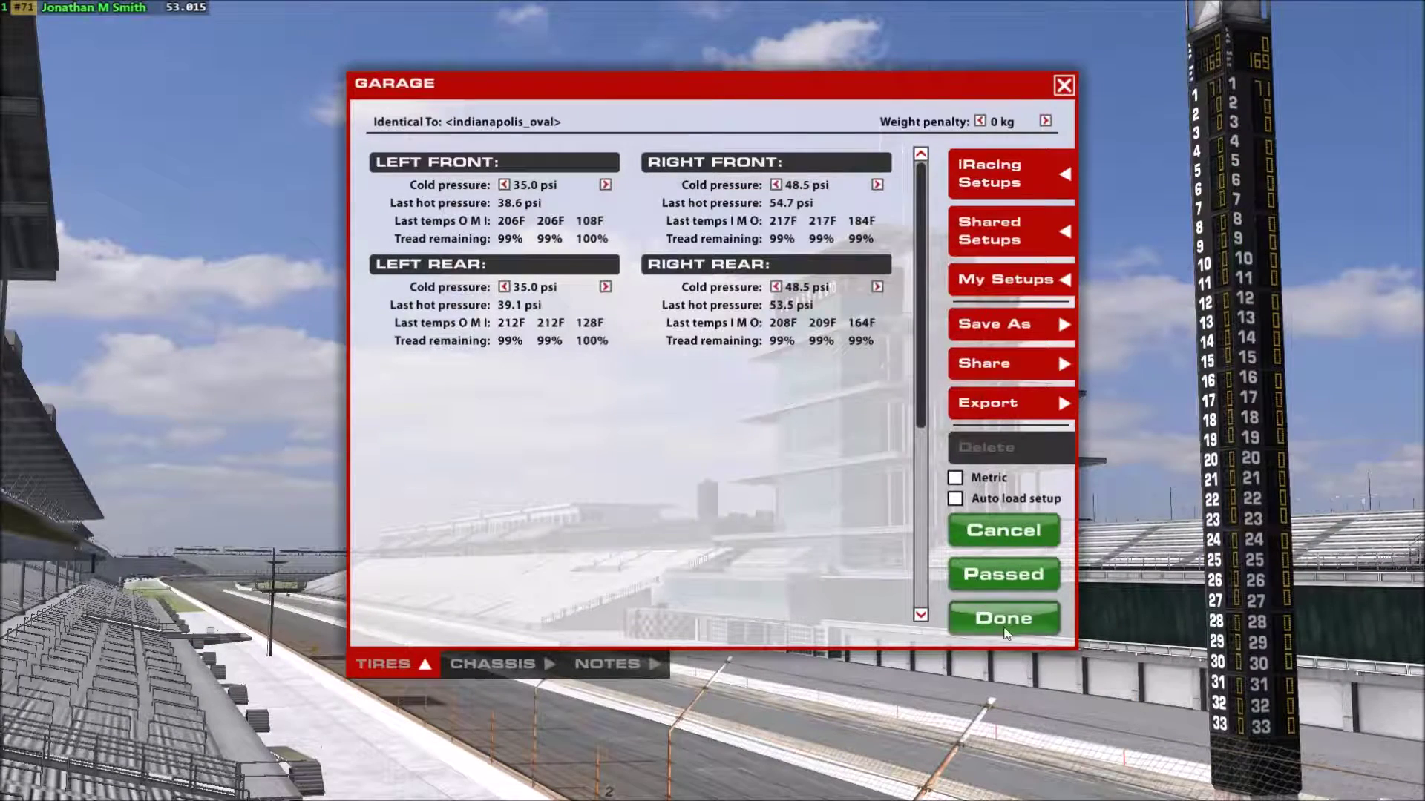
pyautogui.click(1012, 620)
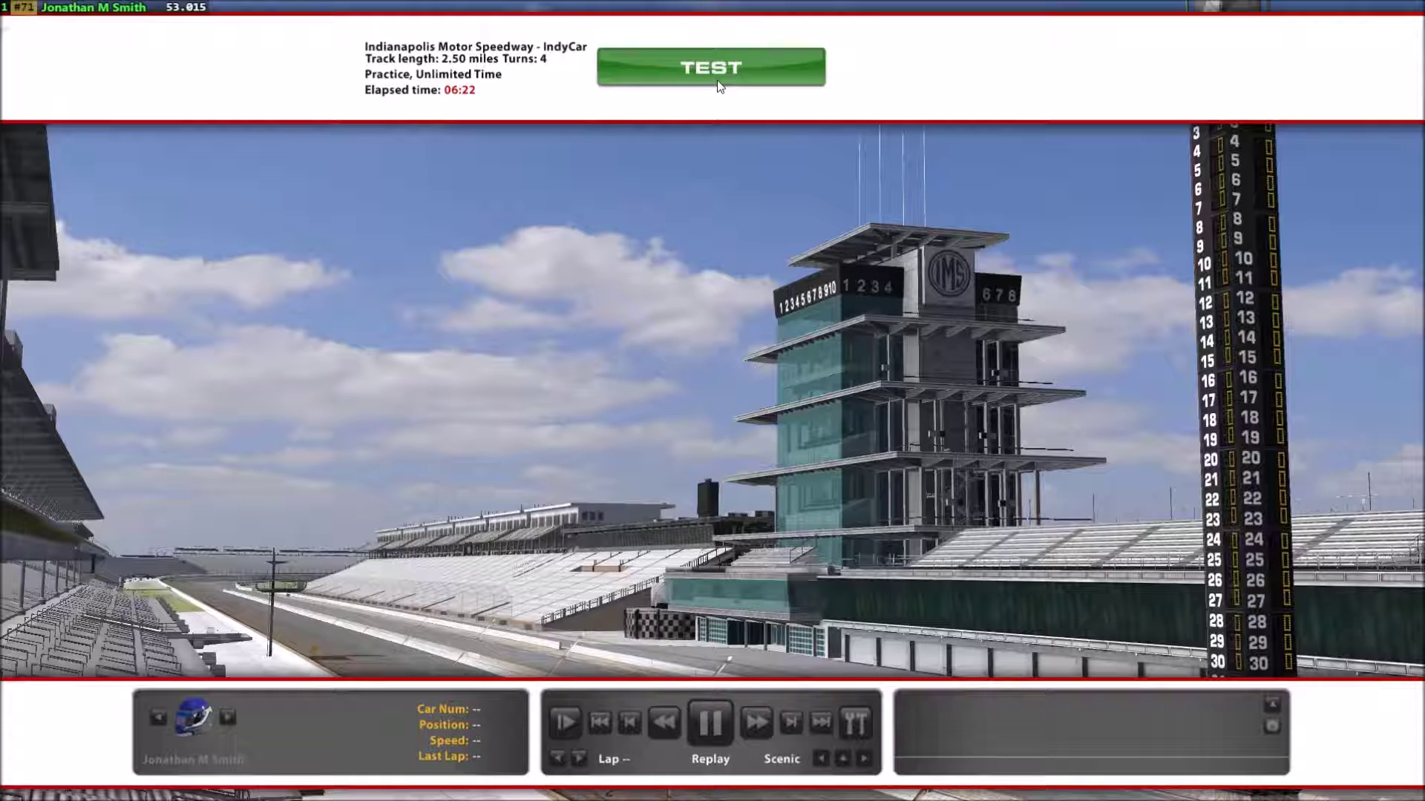
pyautogui.click(718, 81)
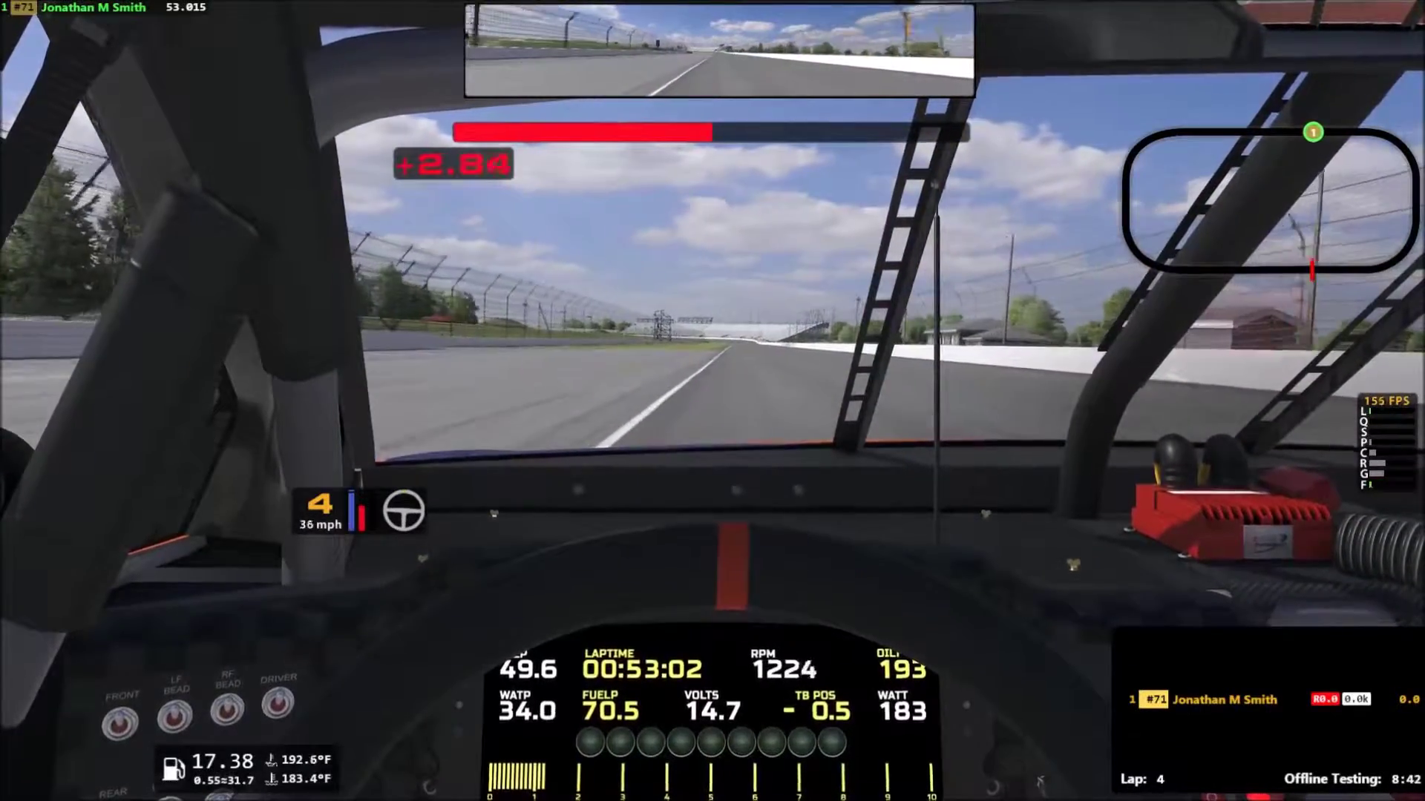
# Get out of the car and switch to the MoTeC i2 Pro window with the 2015-v8-Gen6 project.
pyautogui.press('Escape')
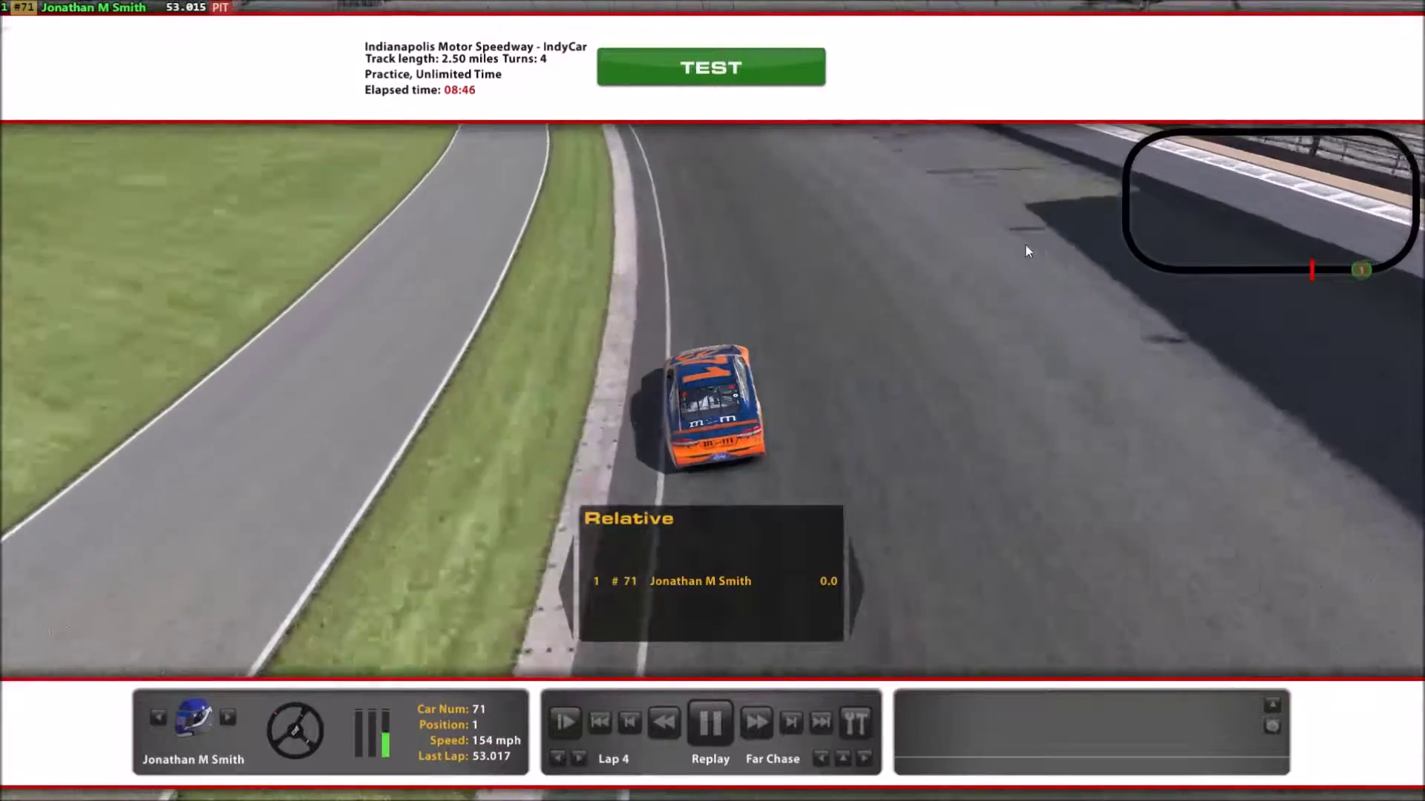
pyautogui.hotkey('alt', 'Tab')
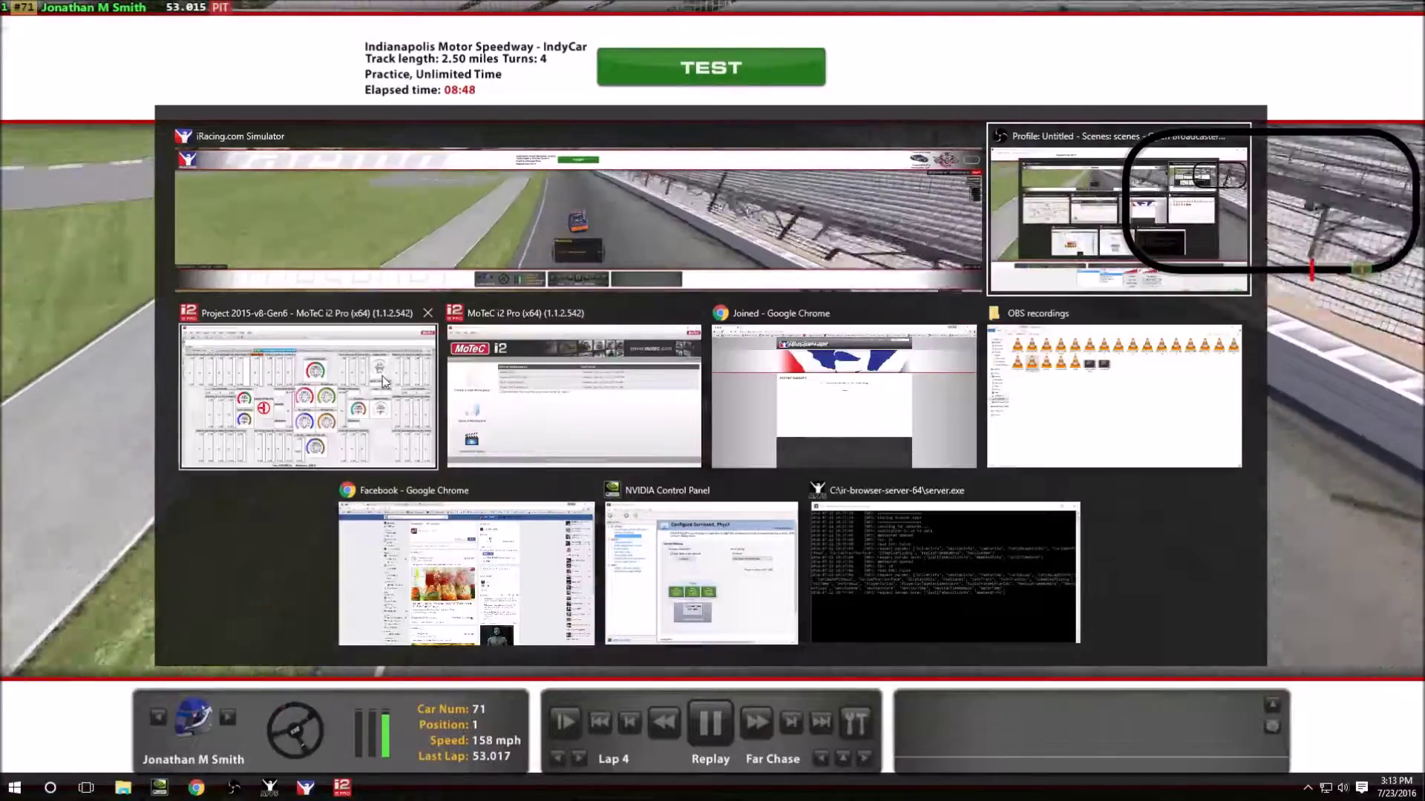
pyautogui.click(392, 382)
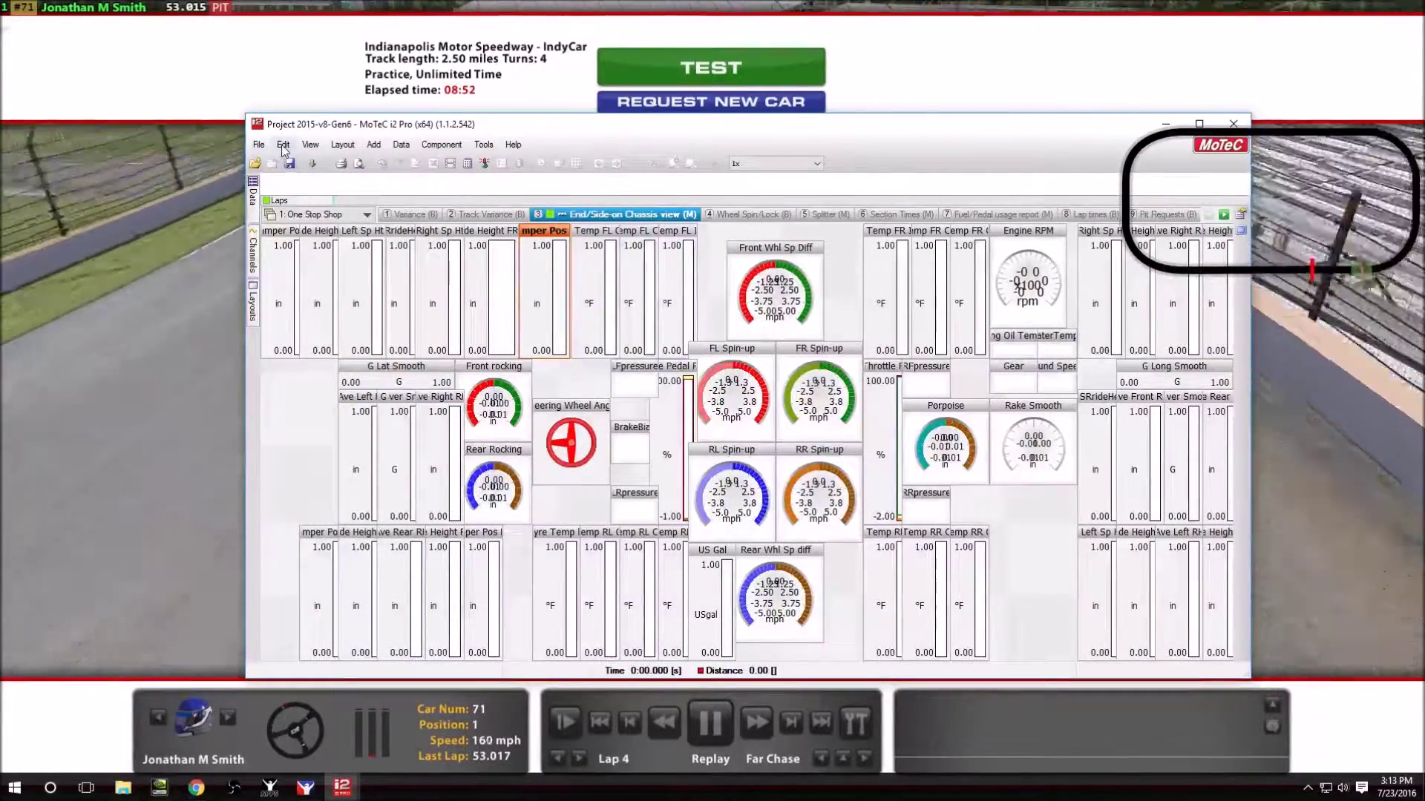
pyautogui.click(1307, 788)
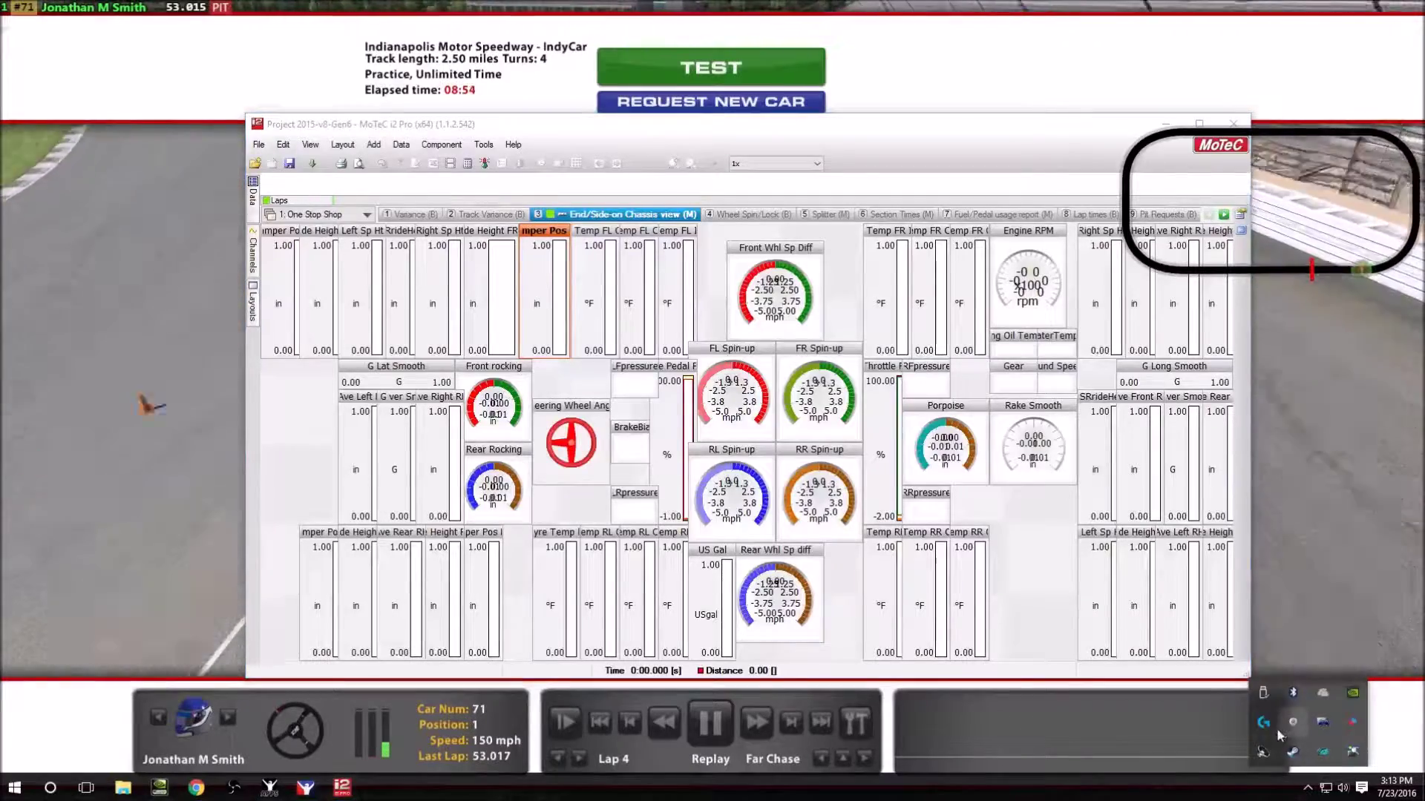
pyautogui.click(1324, 753)
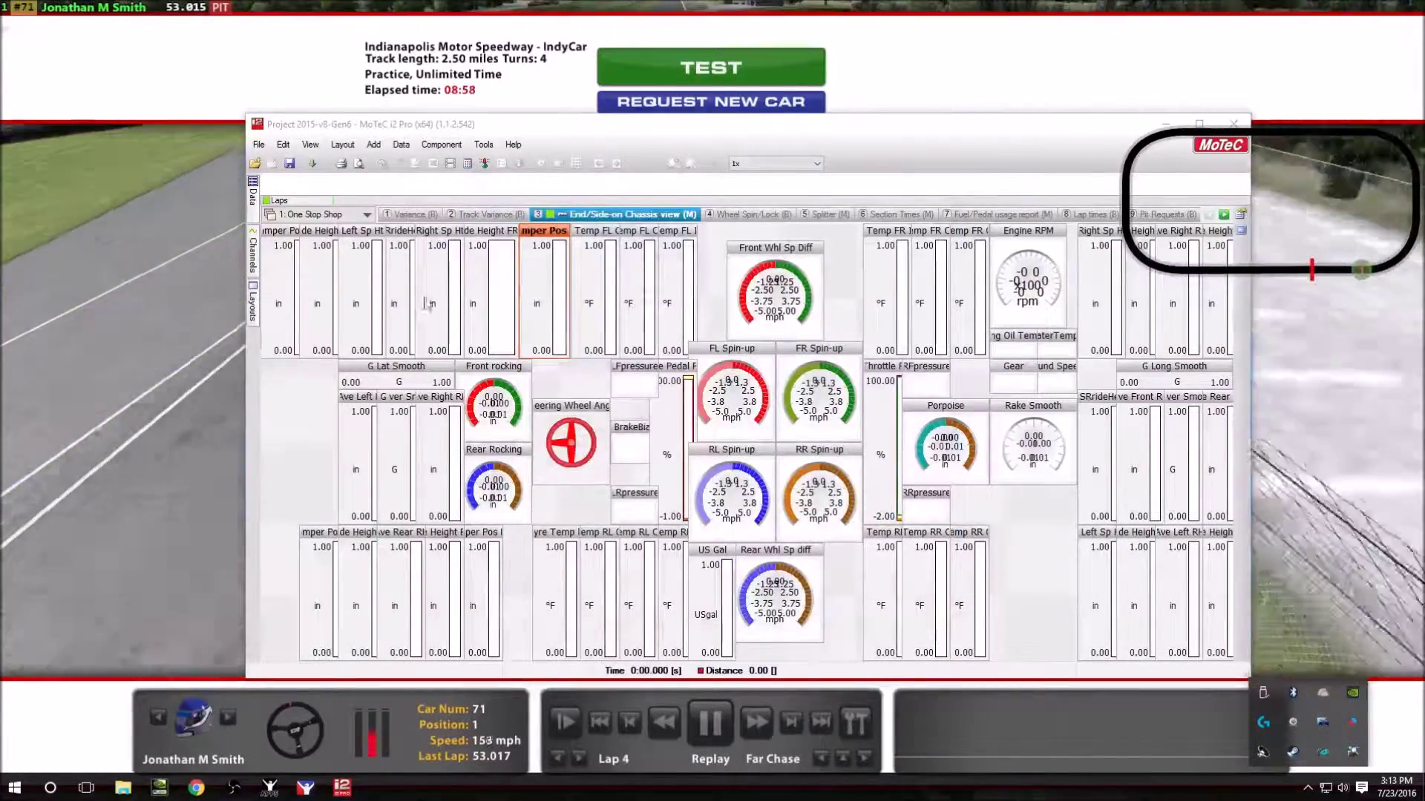
pyautogui.click(491, 126)
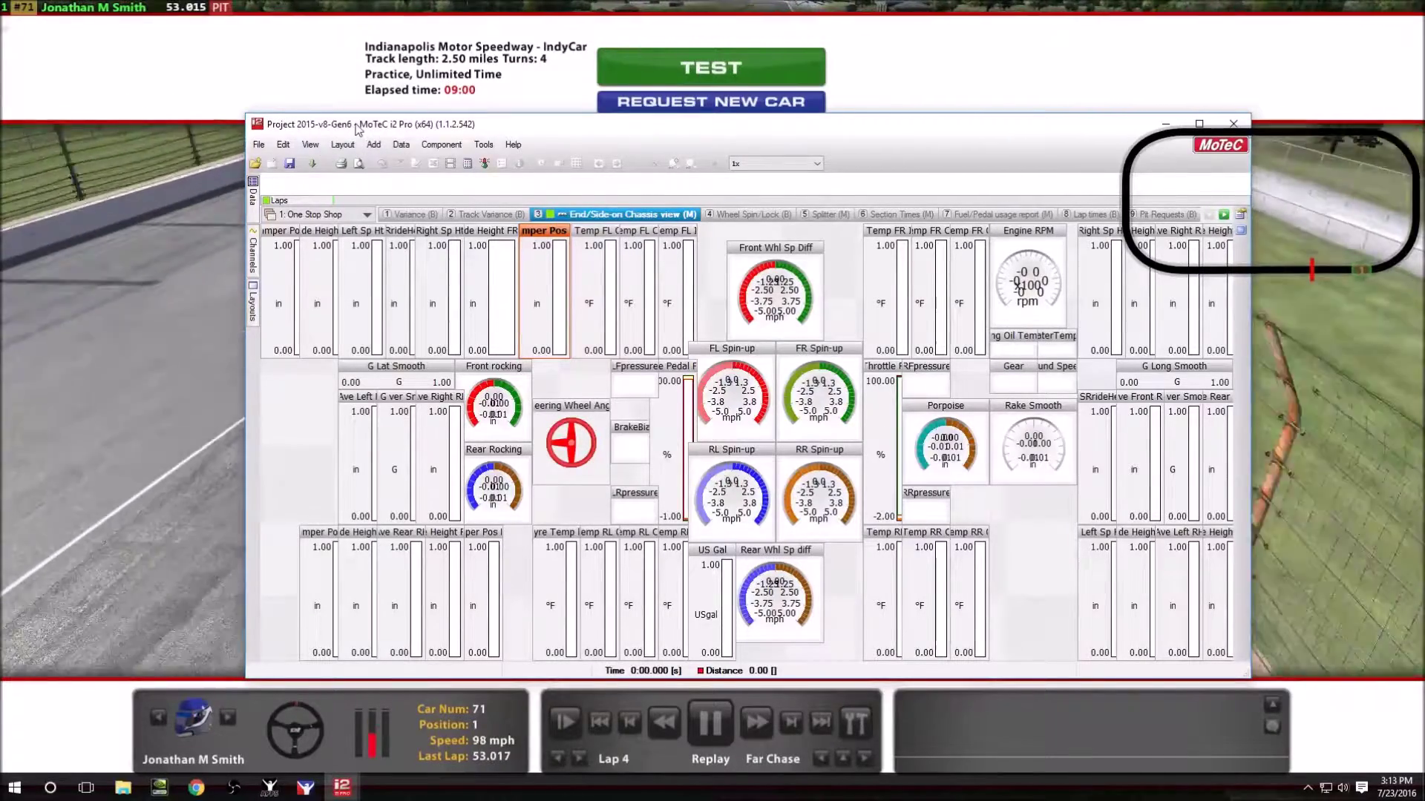
# Open the log file browser and look through the Indianapolis runs in the iRacing telemetry folder.
pyautogui.click(258, 147)
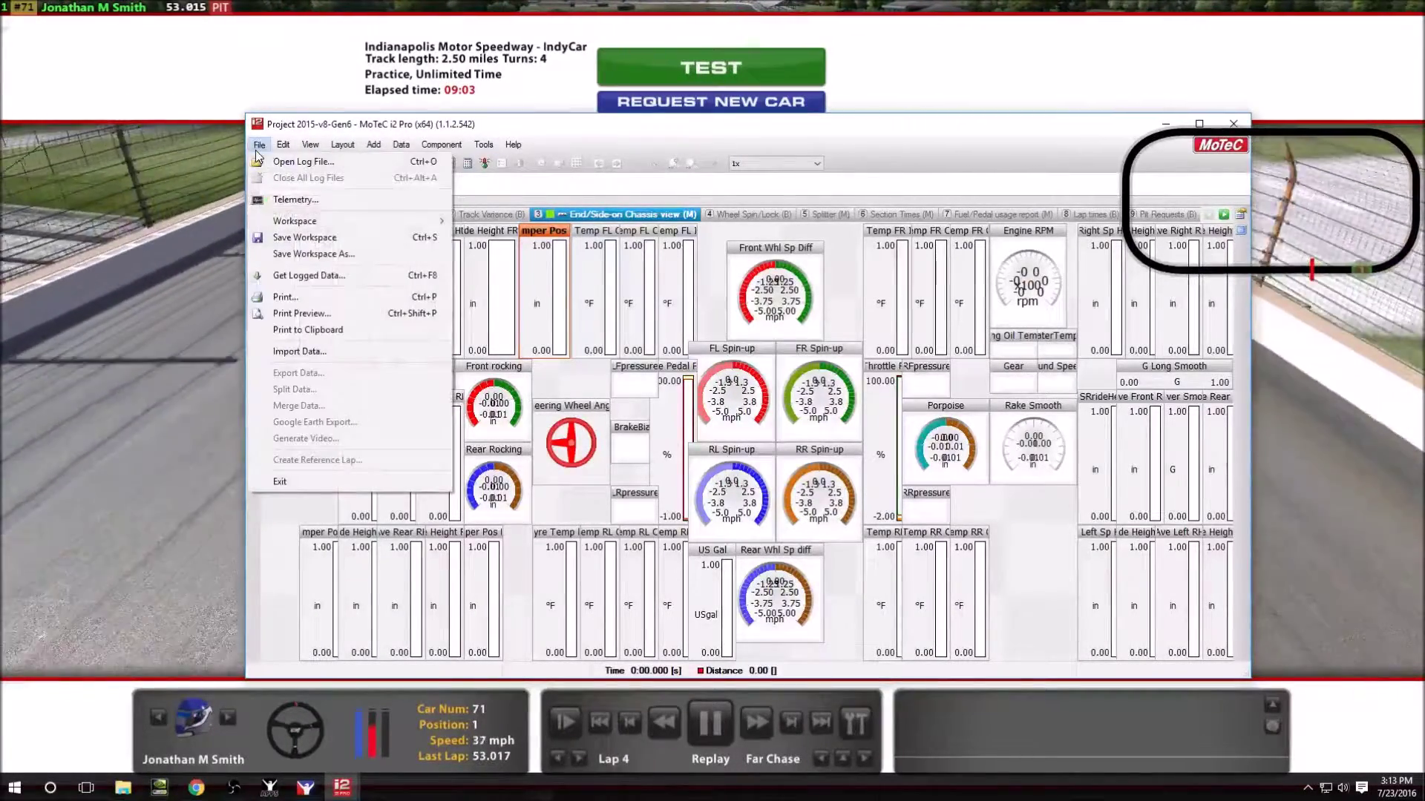
pyautogui.click(304, 161)
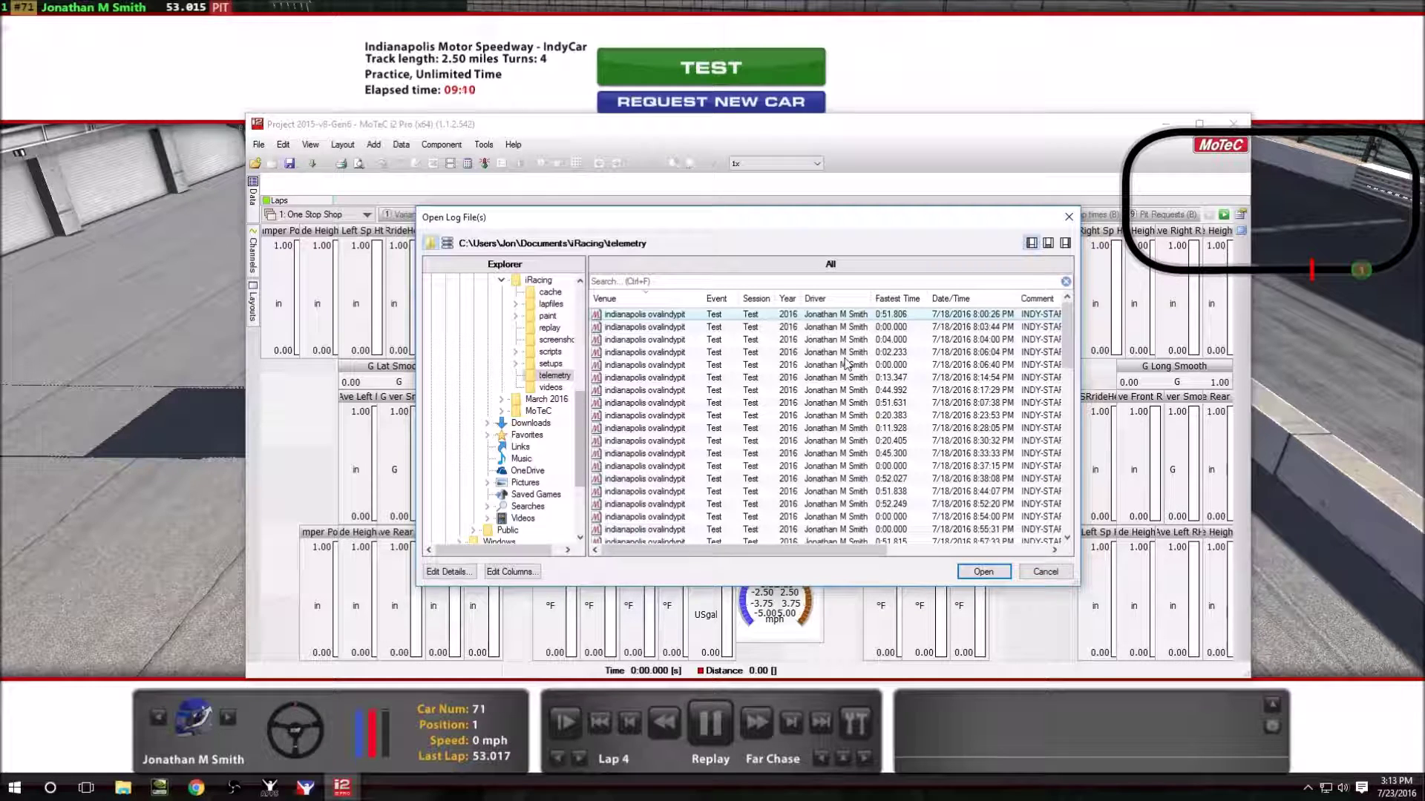
pyautogui.scroll(-10, 935, 363)
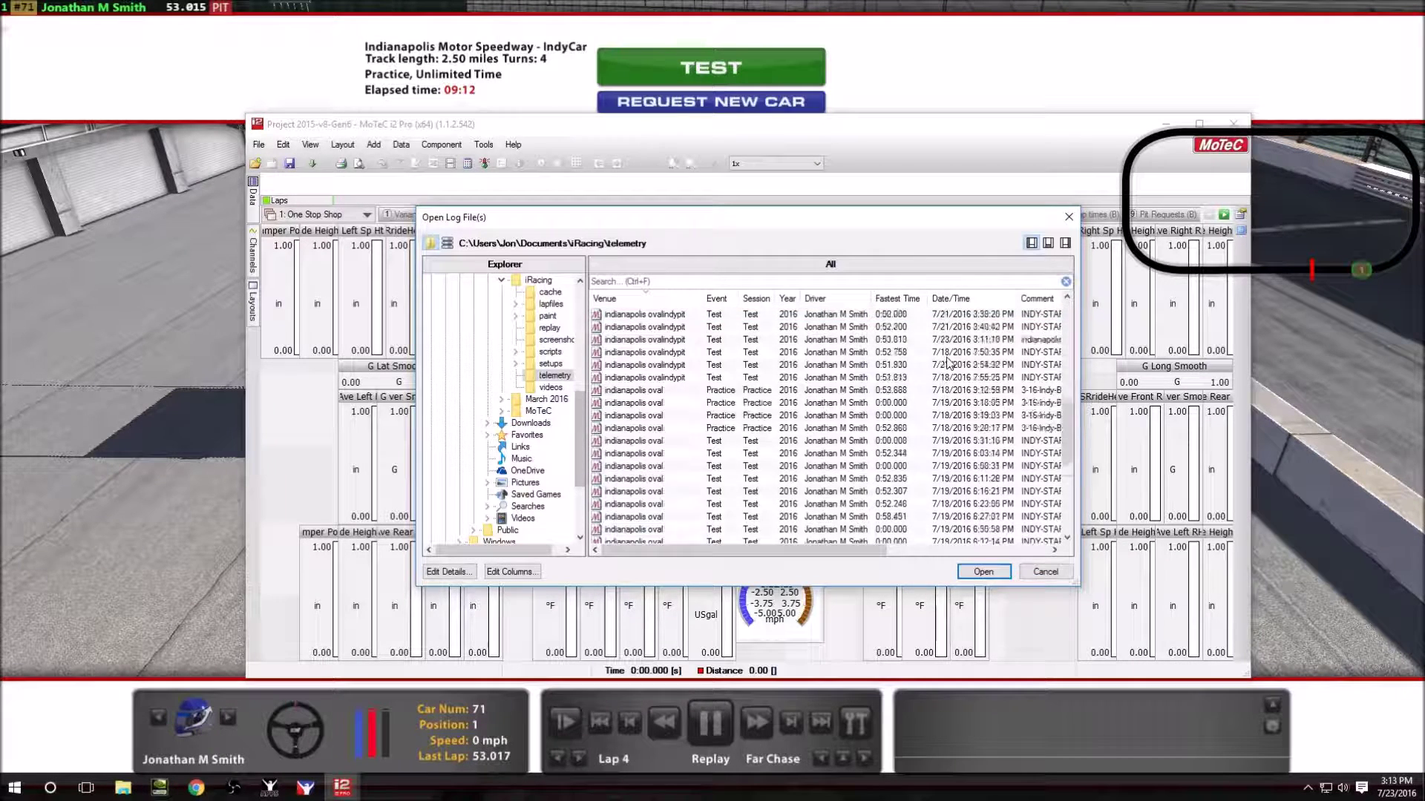
pyautogui.scroll(10, 913, 362)
pyautogui.scroll(-5, 860, 362)
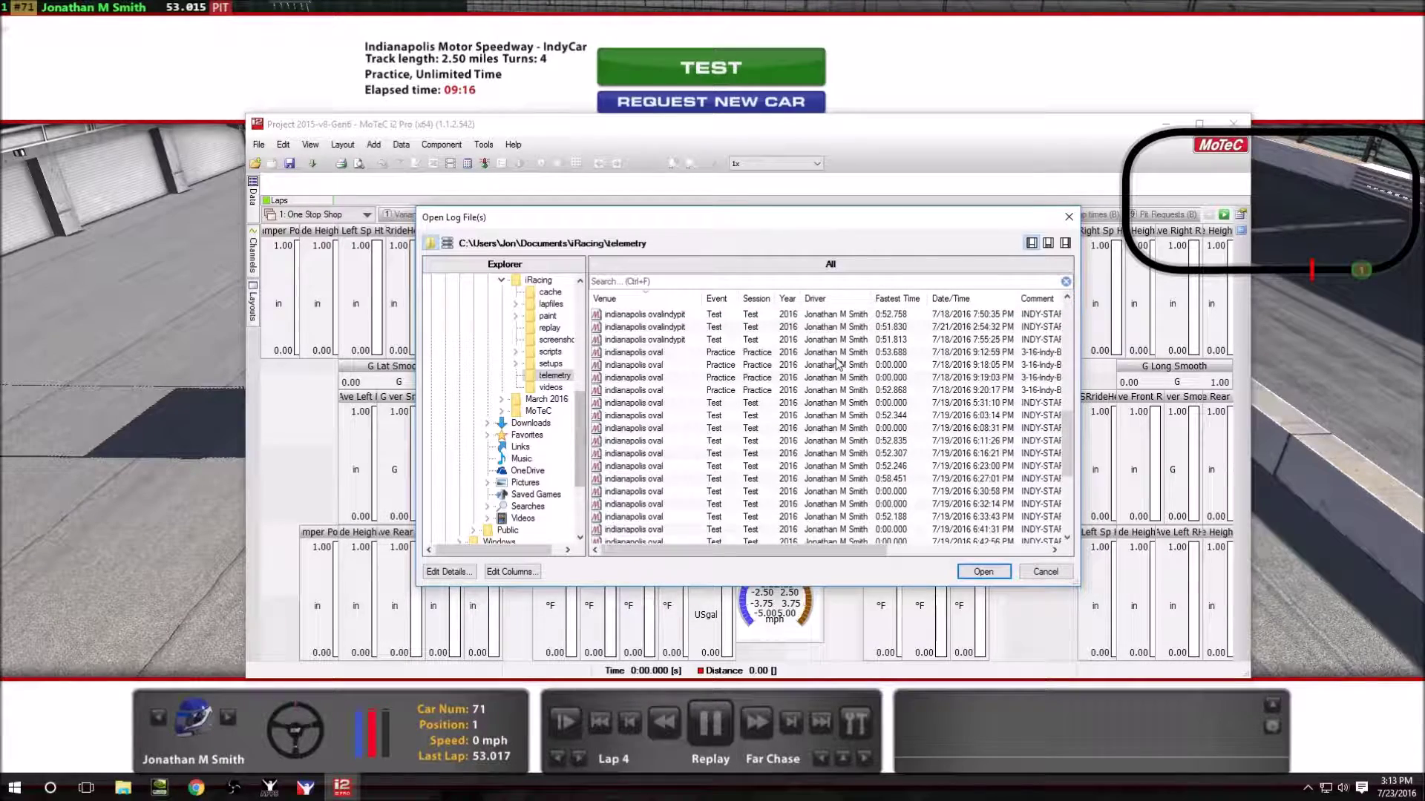
pyautogui.scroll(5, 839, 363)
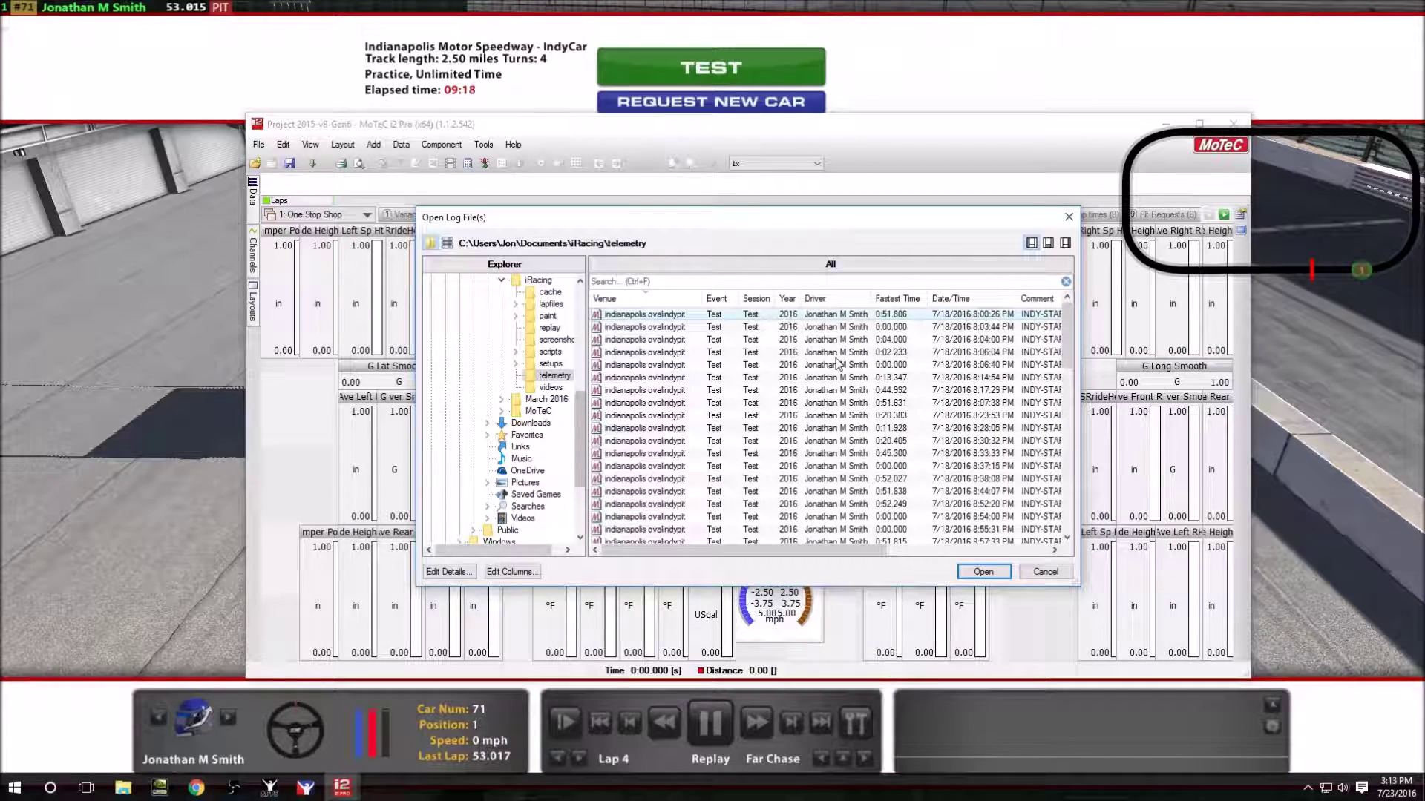
# Switch to iRacing, get into the car and out again, and return to the log file list in MoTeC i2 Pro.
pyautogui.click(159, 399)
pyautogui.click(693, 81)
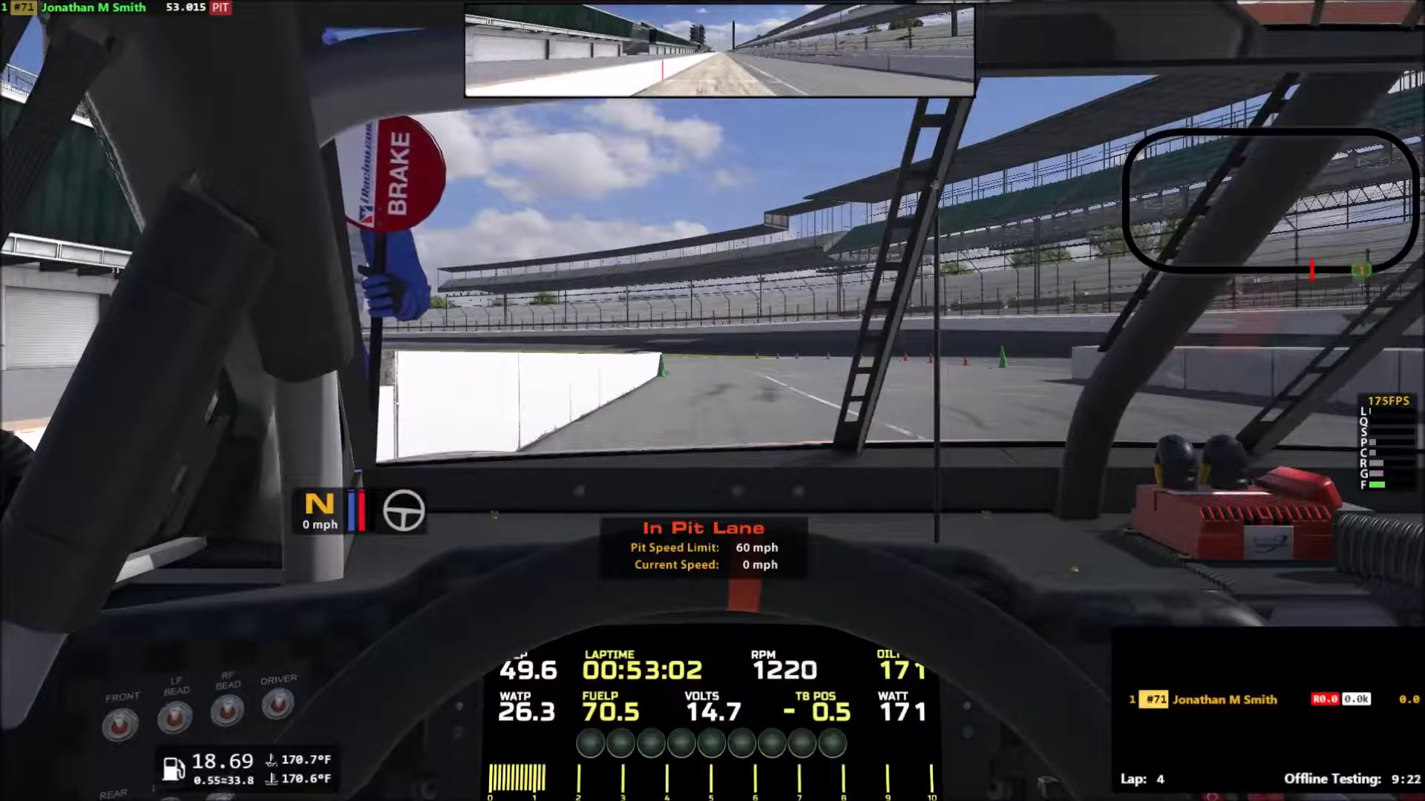
pyautogui.press('Escape')
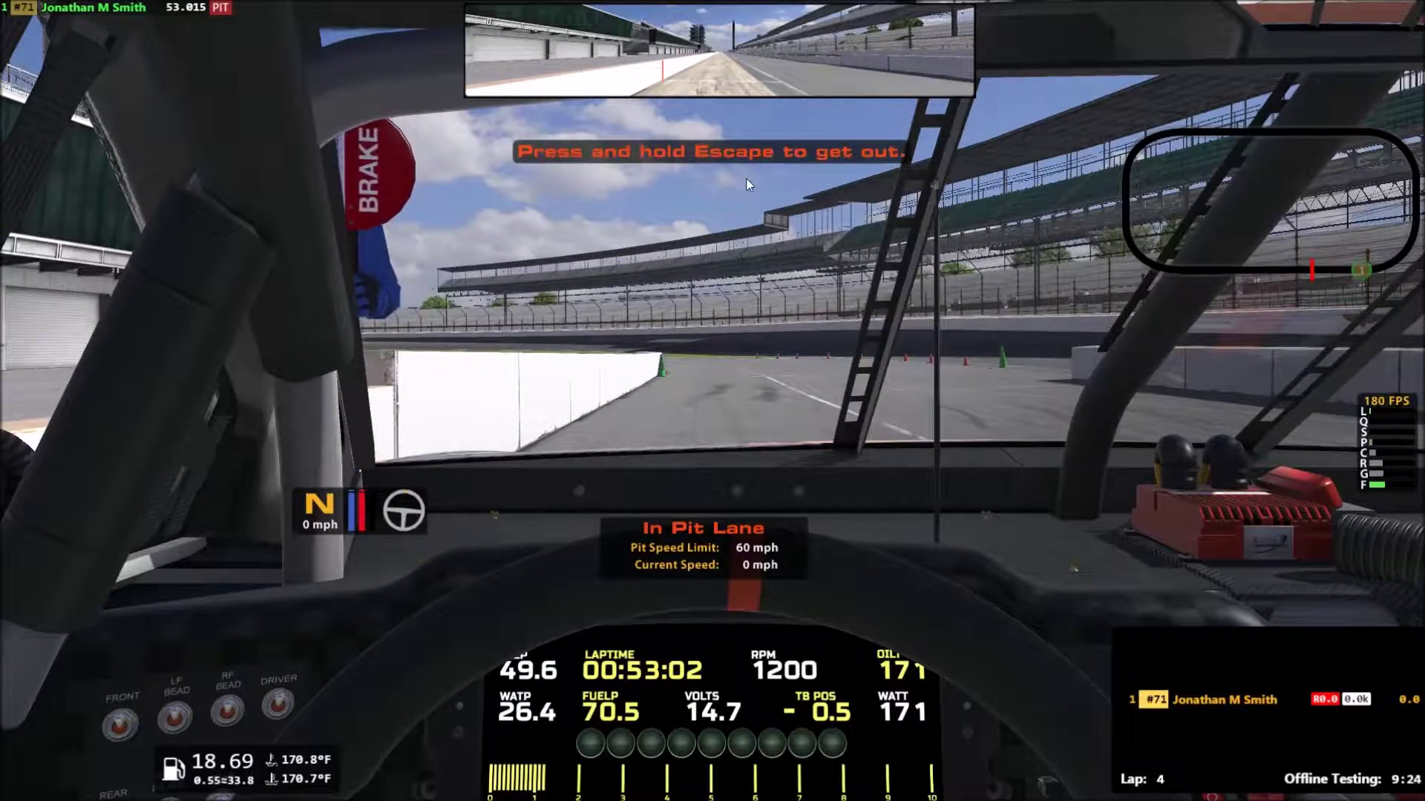
pyautogui.hotkey('alt', 'Tab')
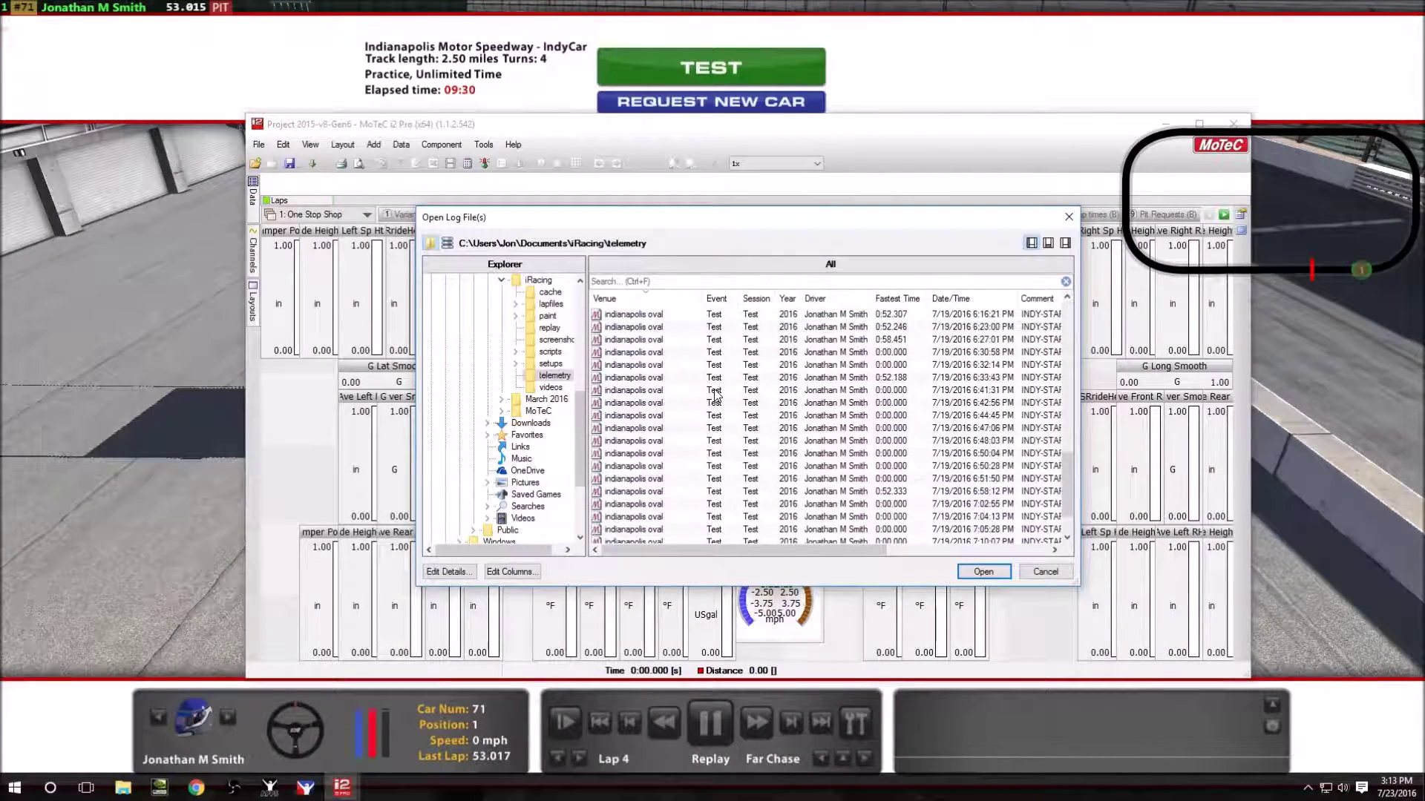
# Sort the log files by newest date and open the Indianapolis log from 7/23/2016 3:11:10 PM.
pyautogui.click(955, 298)
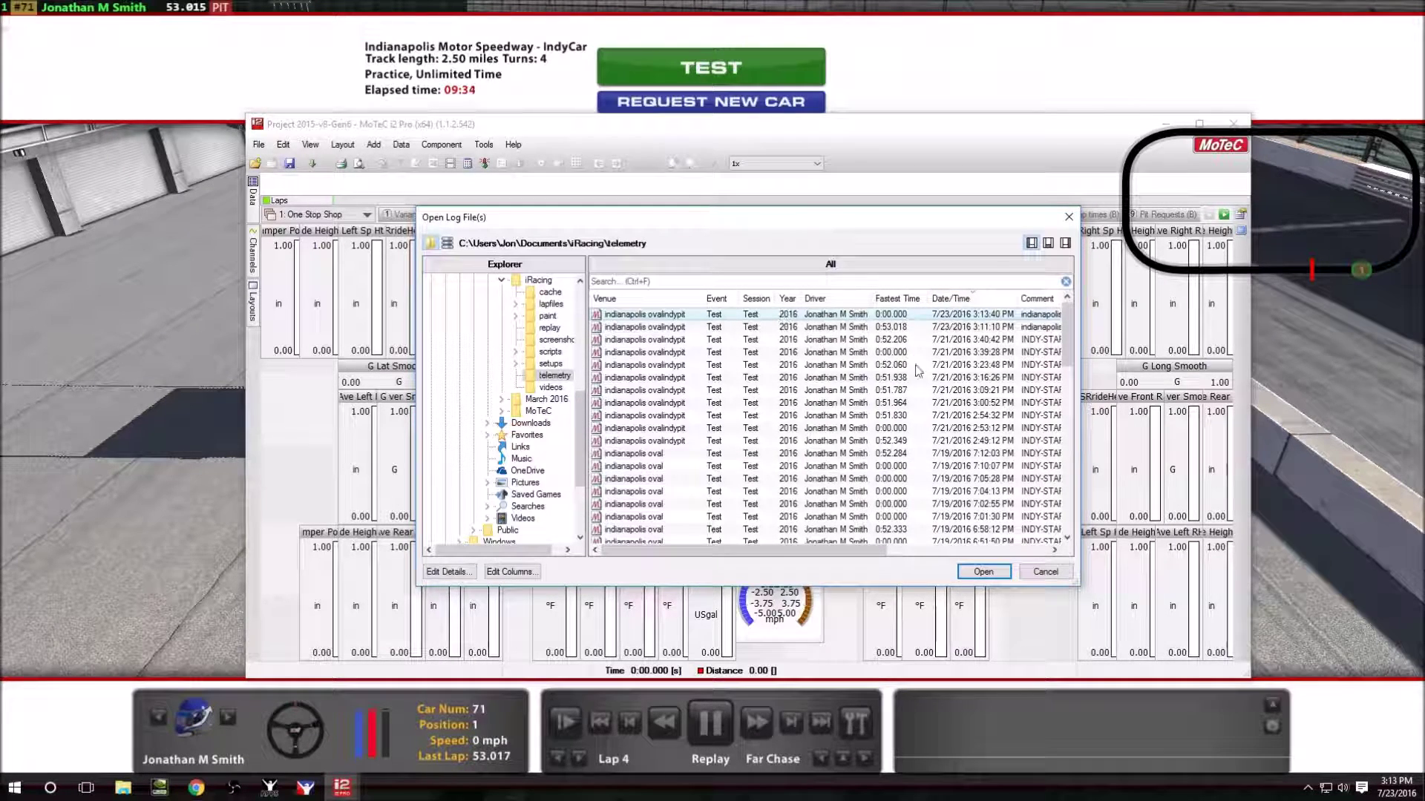
pyautogui.click(890, 327)
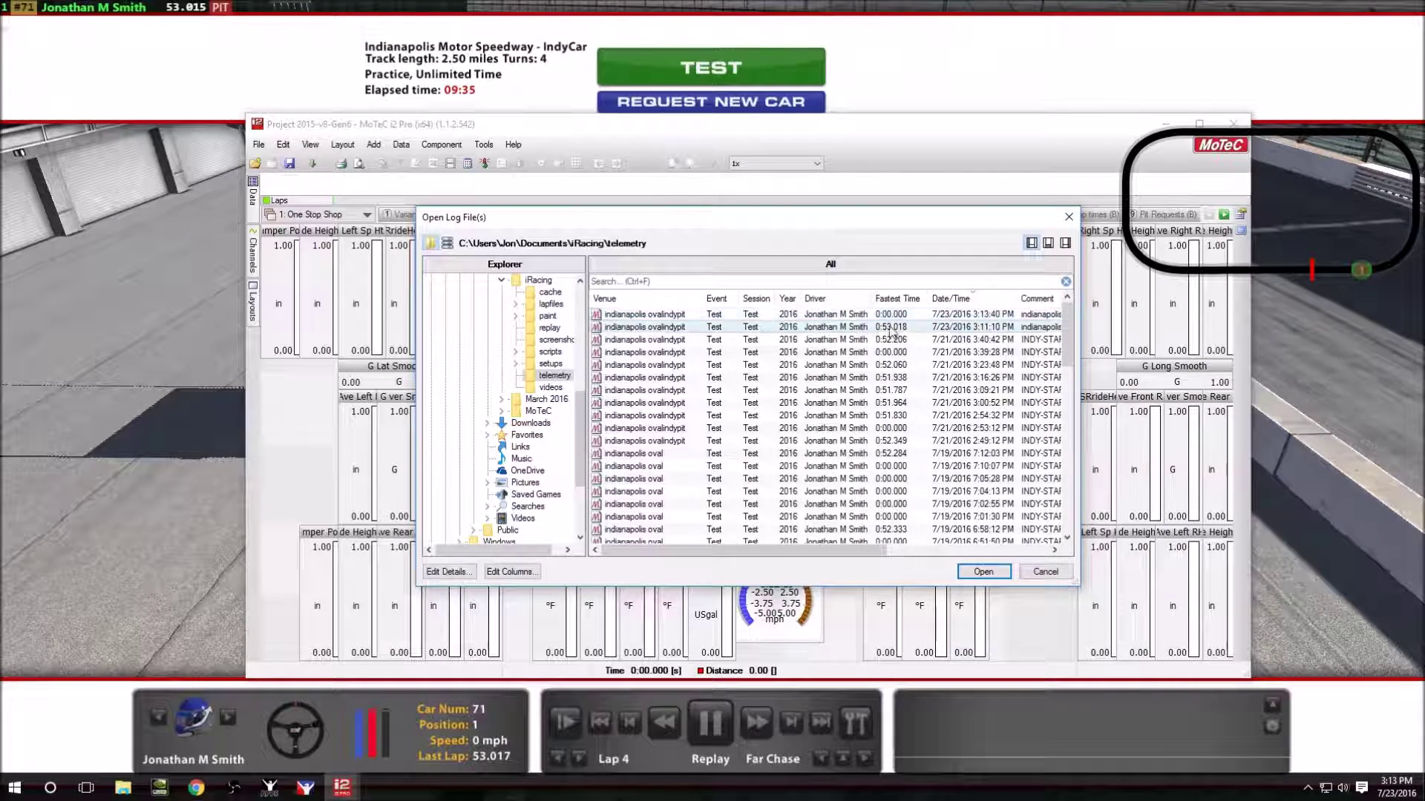
pyautogui.click(959, 572)
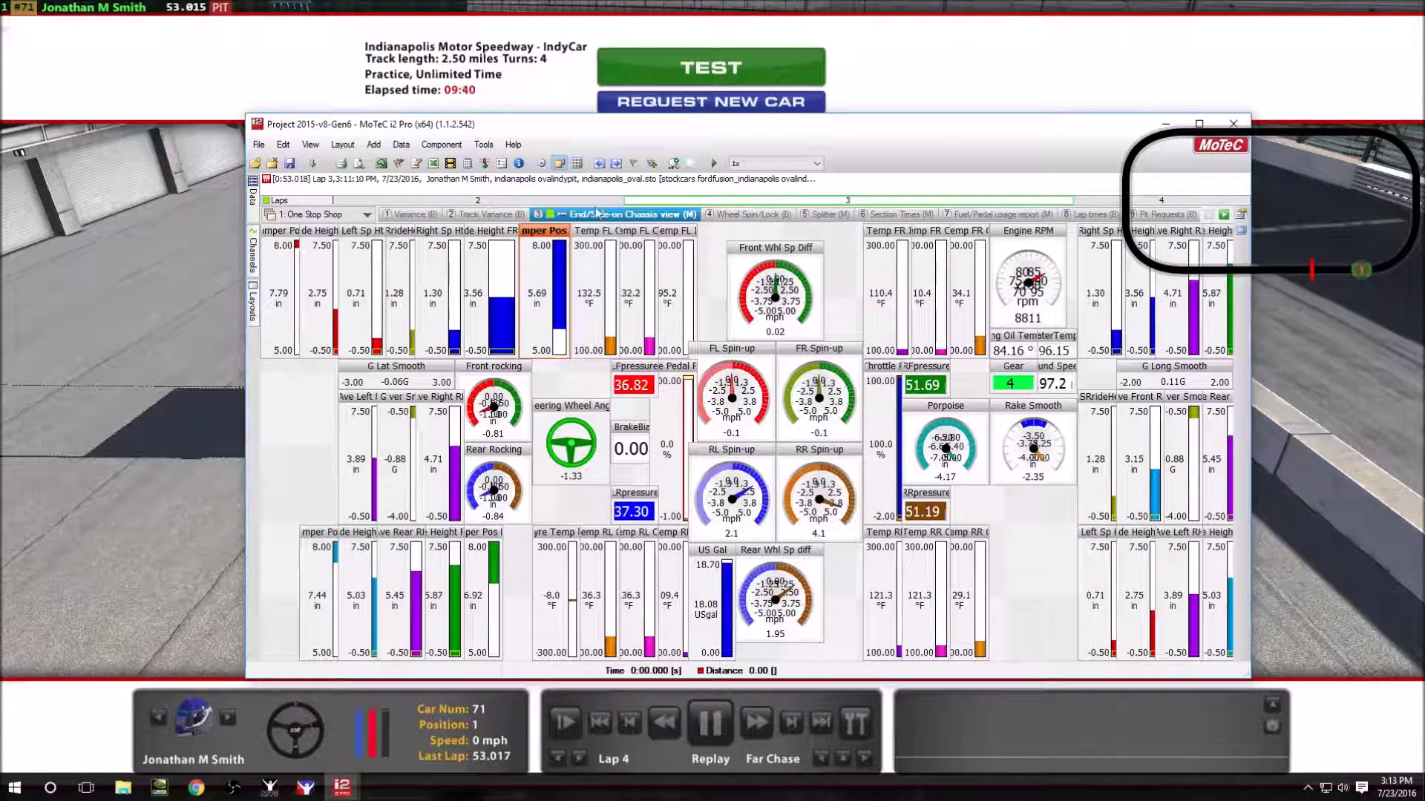
# Show the Splitter worksheet and play back lap 3 as far as Turn 2.
pyautogui.click(824, 214)
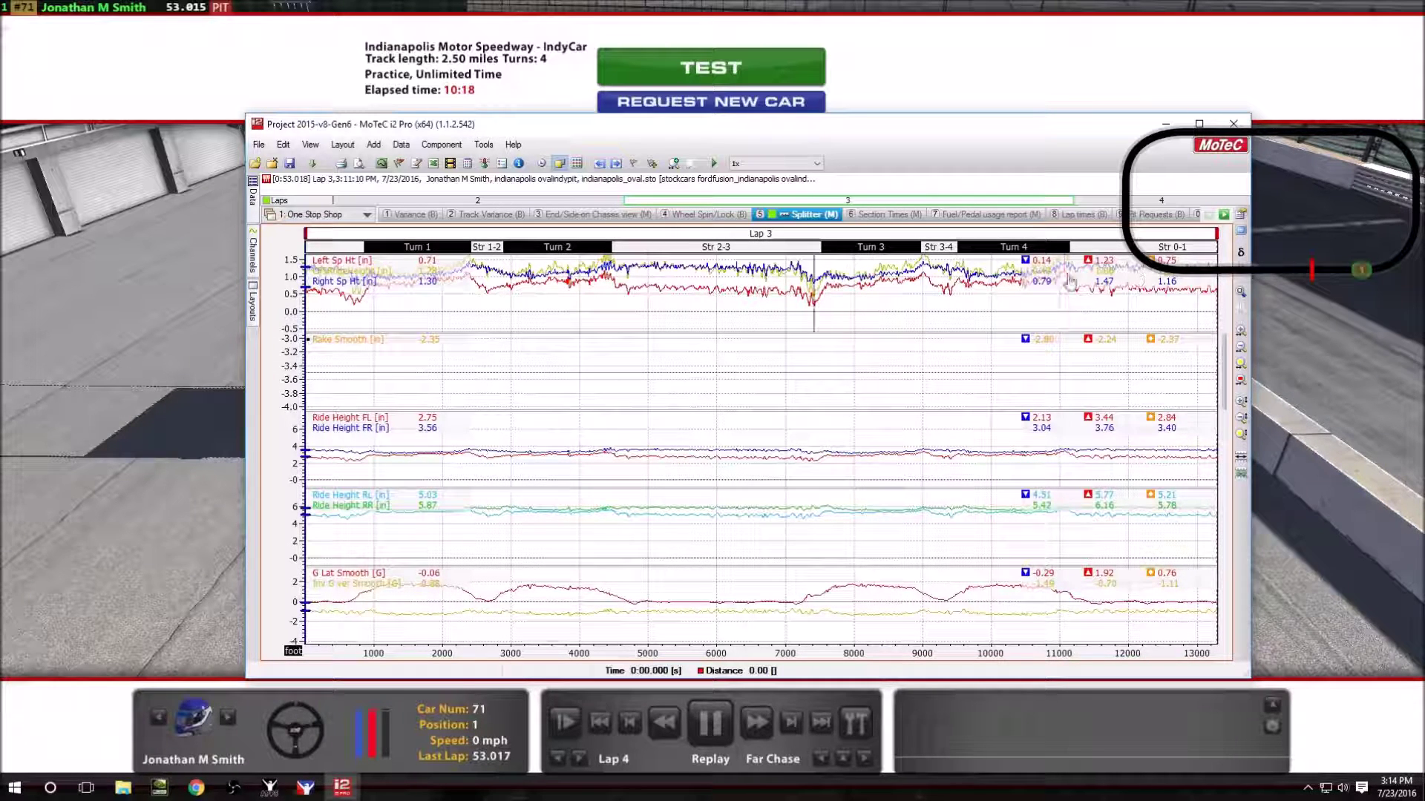
pyautogui.click(715, 163)
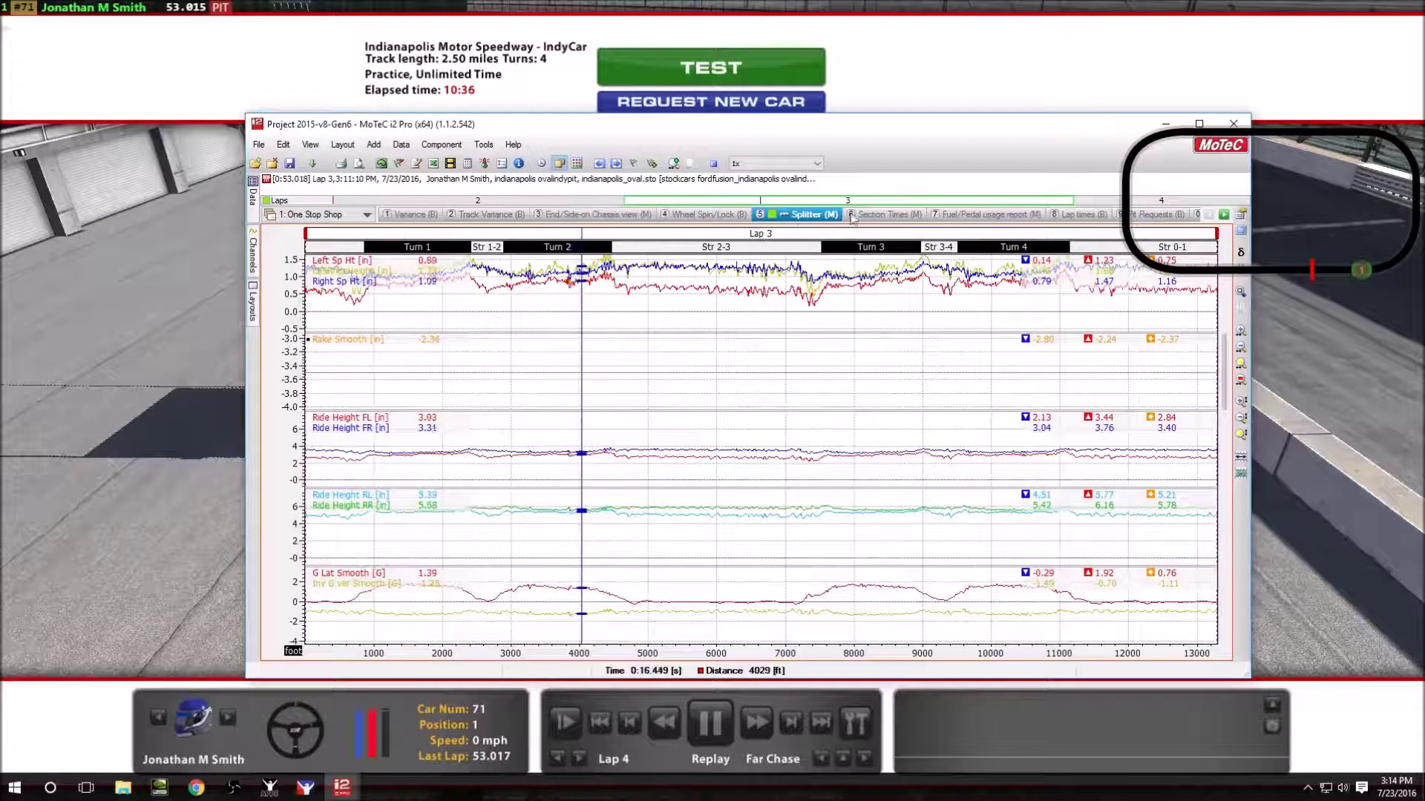
pyautogui.click(712, 164)
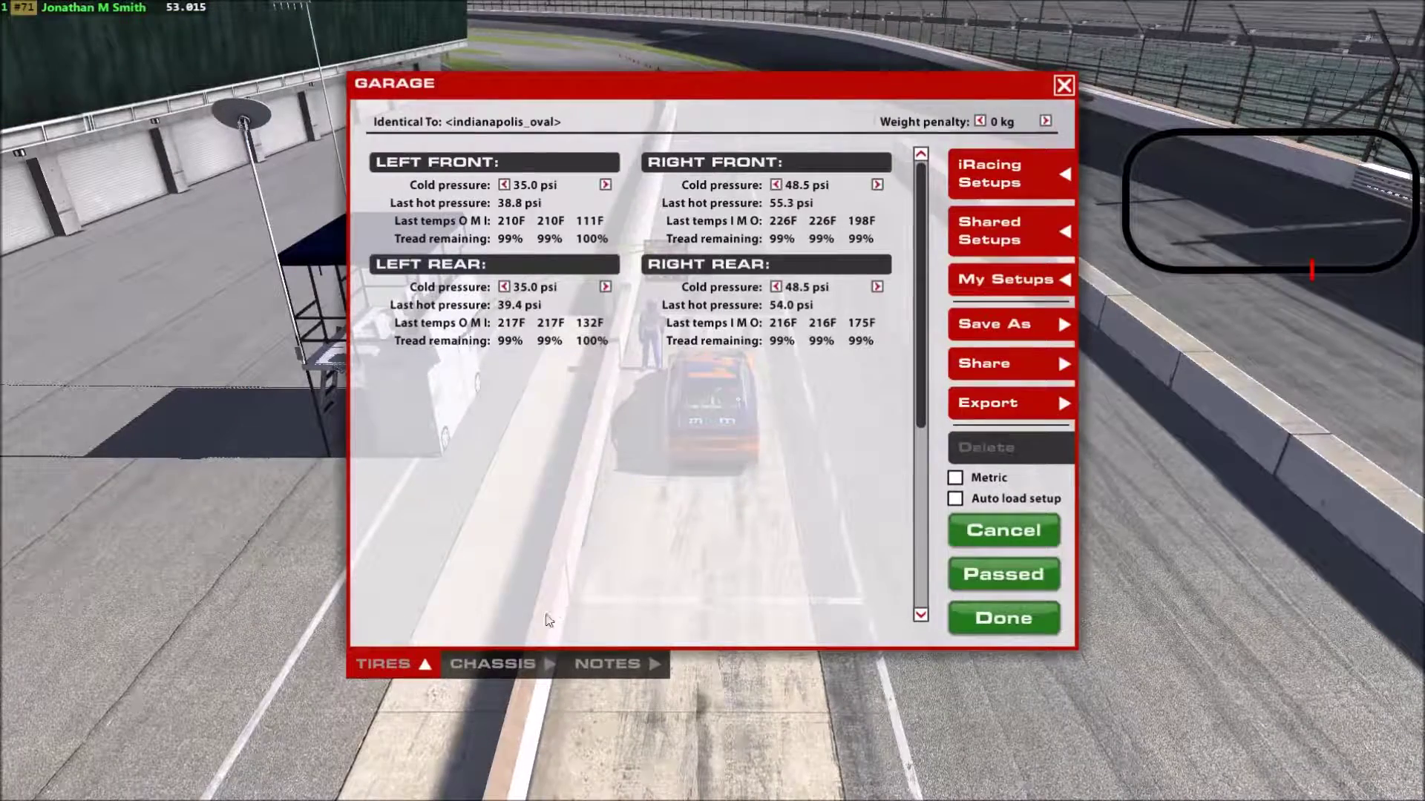
# In the iRacing garage, set the left front and left rear tire cold pressures to 27.0 psi.
pyautogui.click(492, 663)
pyautogui.click(383, 663)
pyautogui.click(504, 184)
pyautogui.click(504, 185)
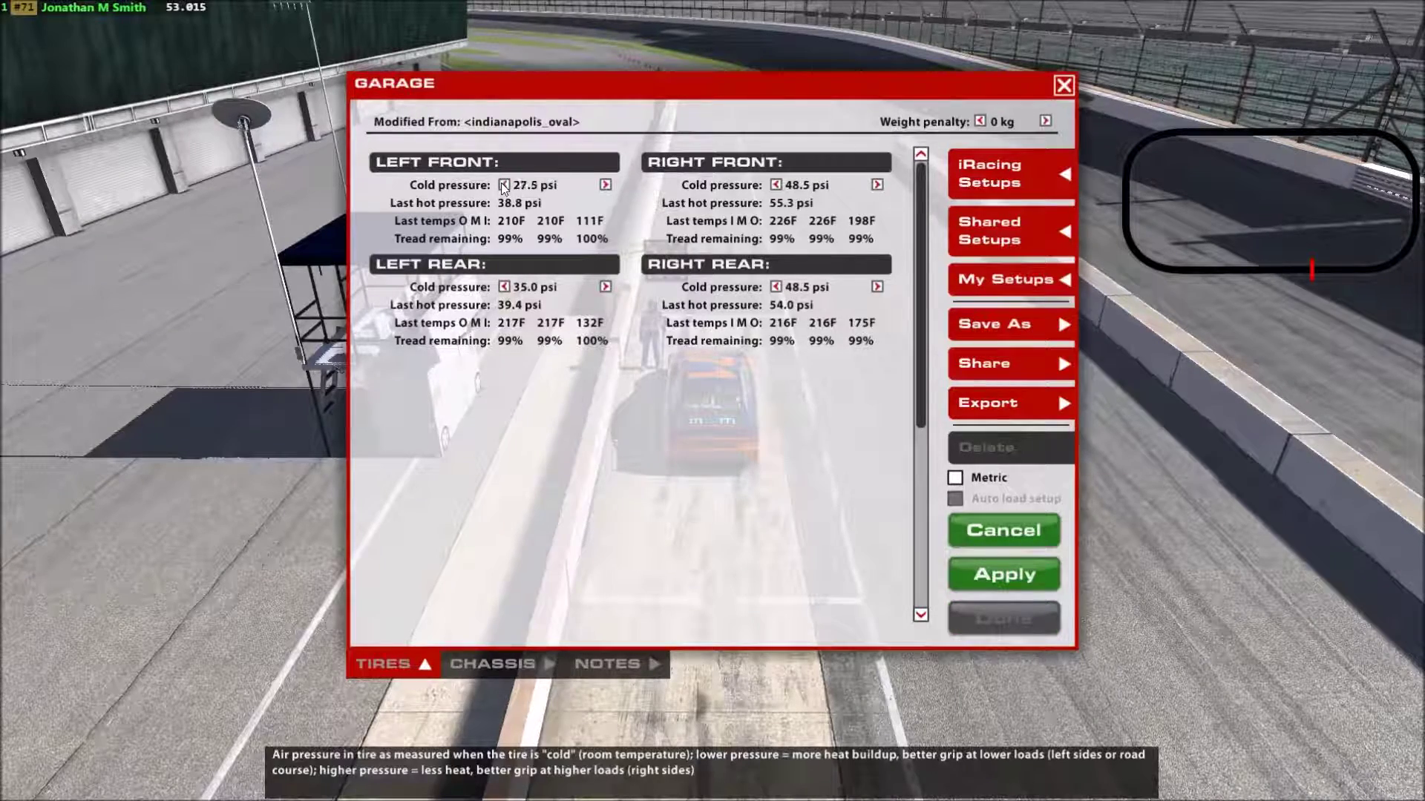
pyautogui.click(504, 286)
pyautogui.click(503, 286)
pyautogui.click(504, 287)
# Set the right front tire's cold pressure to 36.0 psi.
pyautogui.click(775, 185)
pyautogui.click(775, 184)
pyautogui.click(776, 185)
pyautogui.click(776, 184)
pyautogui.click(775, 185)
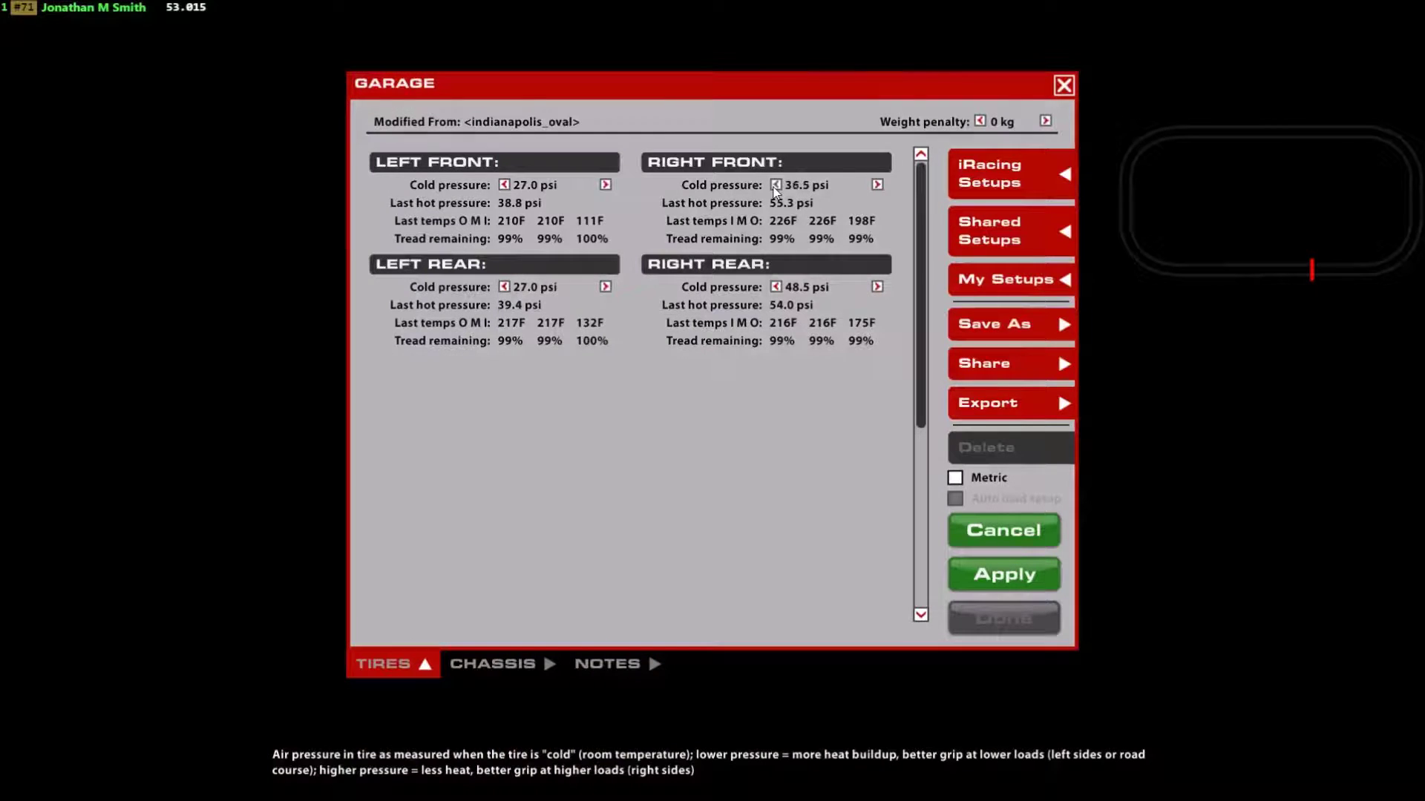
# Set the right rear tire's cold pressure to 36.0 psi.
pyautogui.click(776, 287)
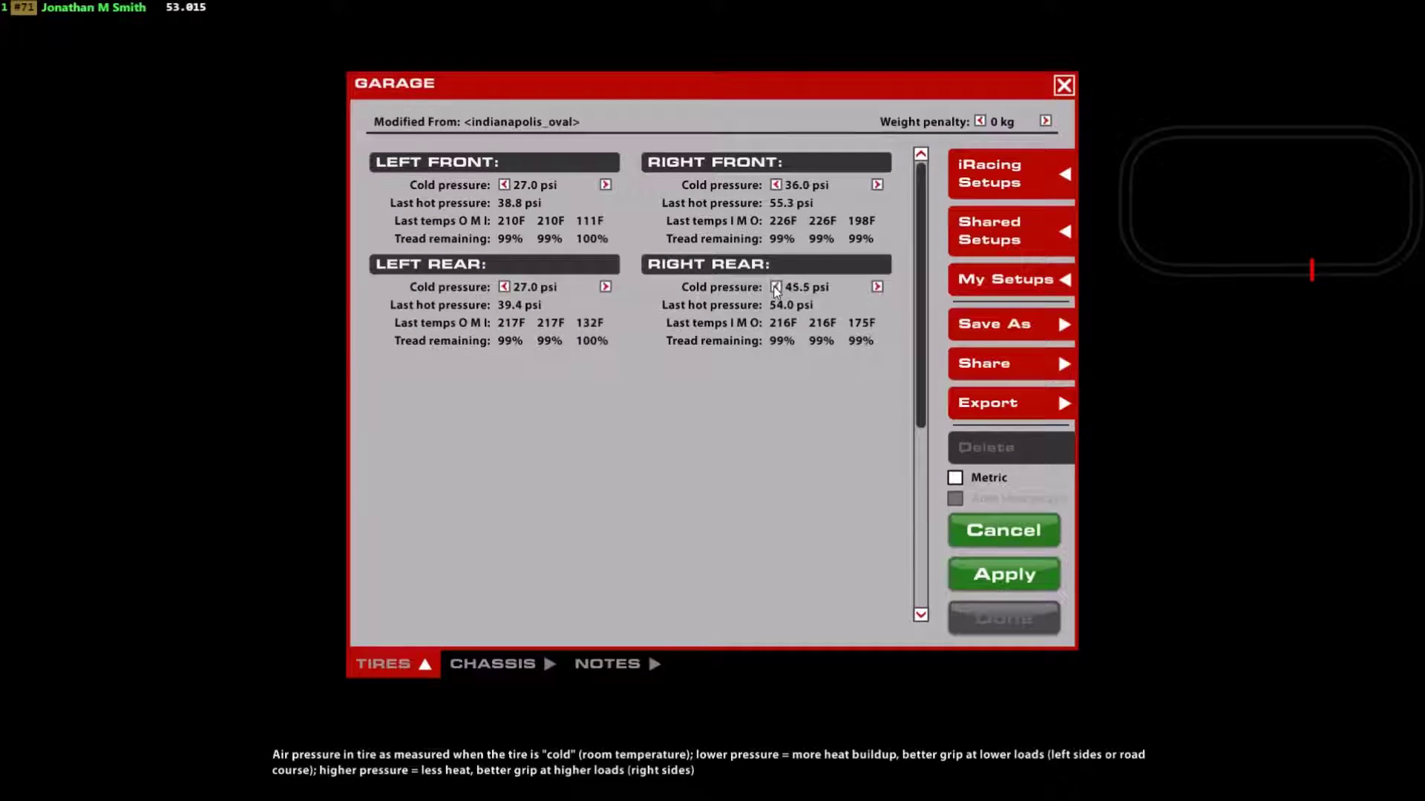
pyautogui.click(776, 287)
pyautogui.click(775, 287)
pyautogui.click(775, 287)
pyautogui.click(776, 287)
pyautogui.click(775, 287)
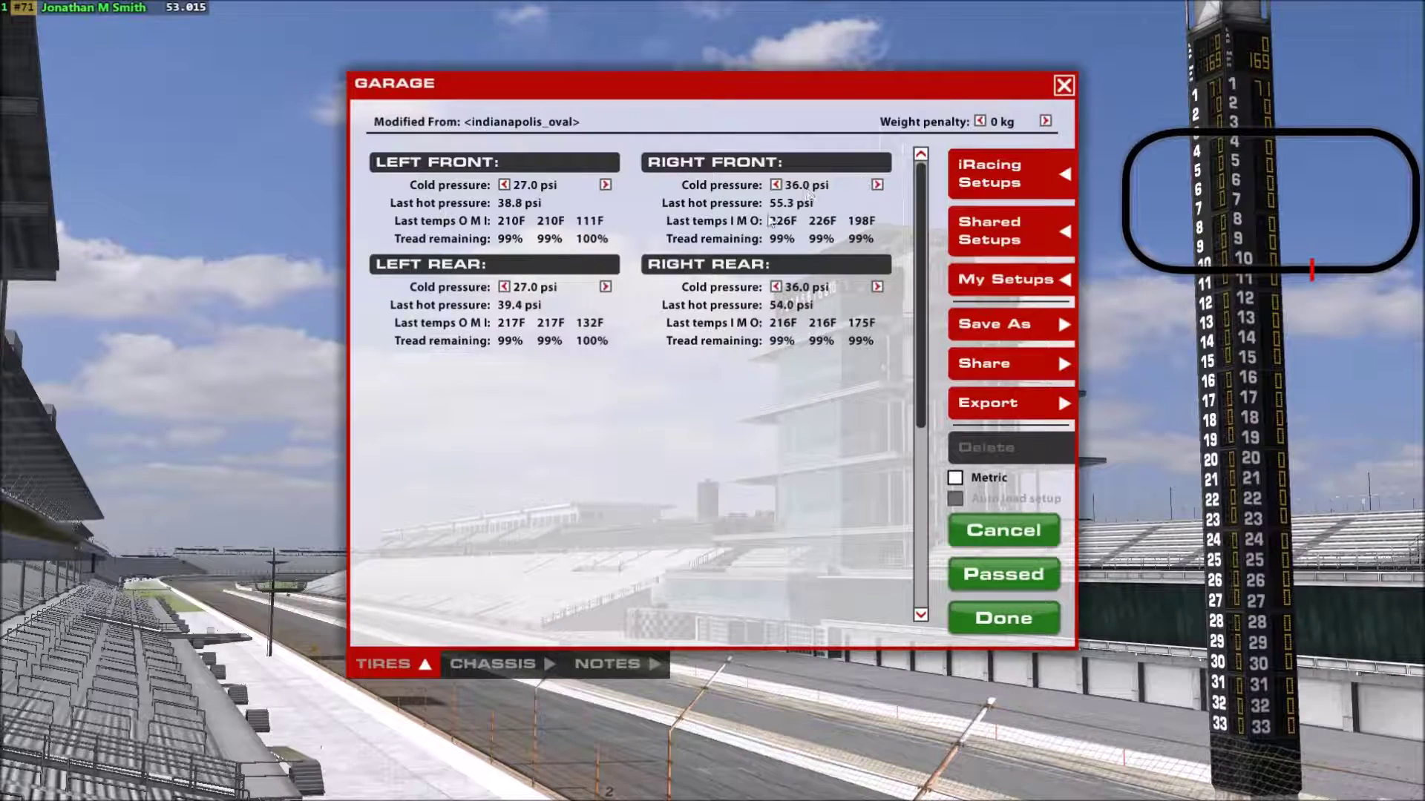
# Try a right rear cold pressure of about 23.5 psi and bring it back to 36.0 psi.
pyautogui.click(775, 287)
pyautogui.click(775, 287)
pyautogui.click(775, 288)
pyautogui.click(776, 287)
pyautogui.click(775, 288)
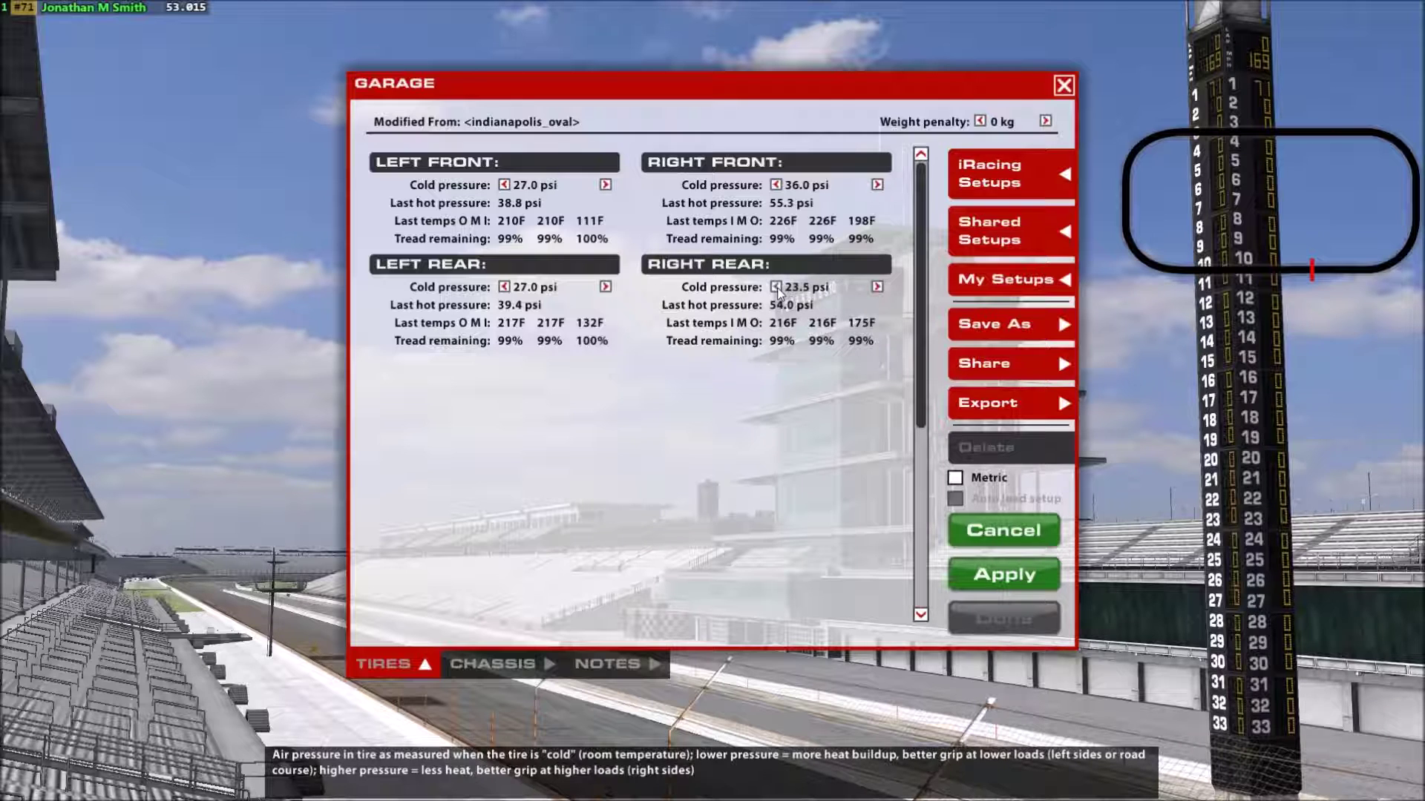
pyautogui.click(877, 288)
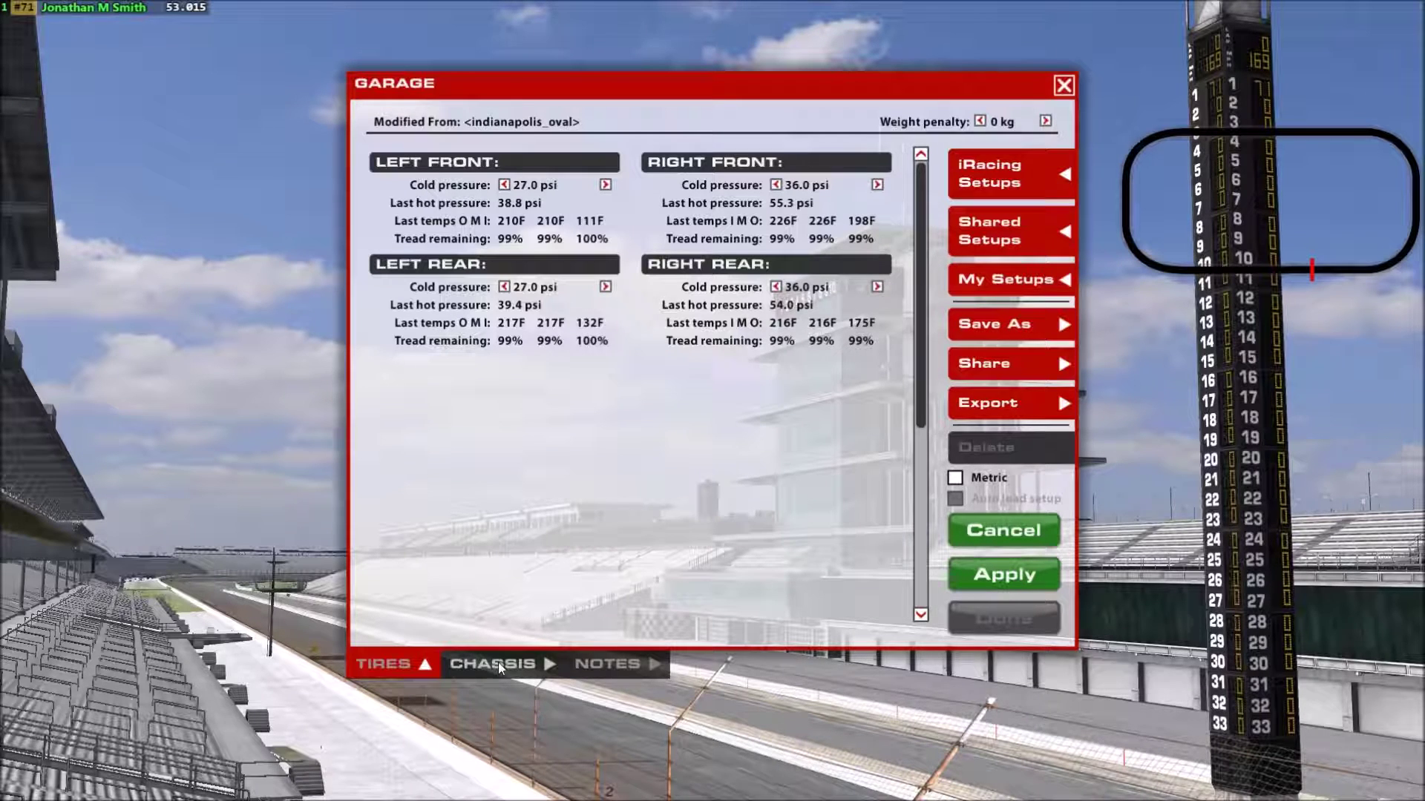
# Lower the left rear tire's cold pressure in small steps and raise it again.
pyautogui.click(504, 287)
pyautogui.click(504, 287)
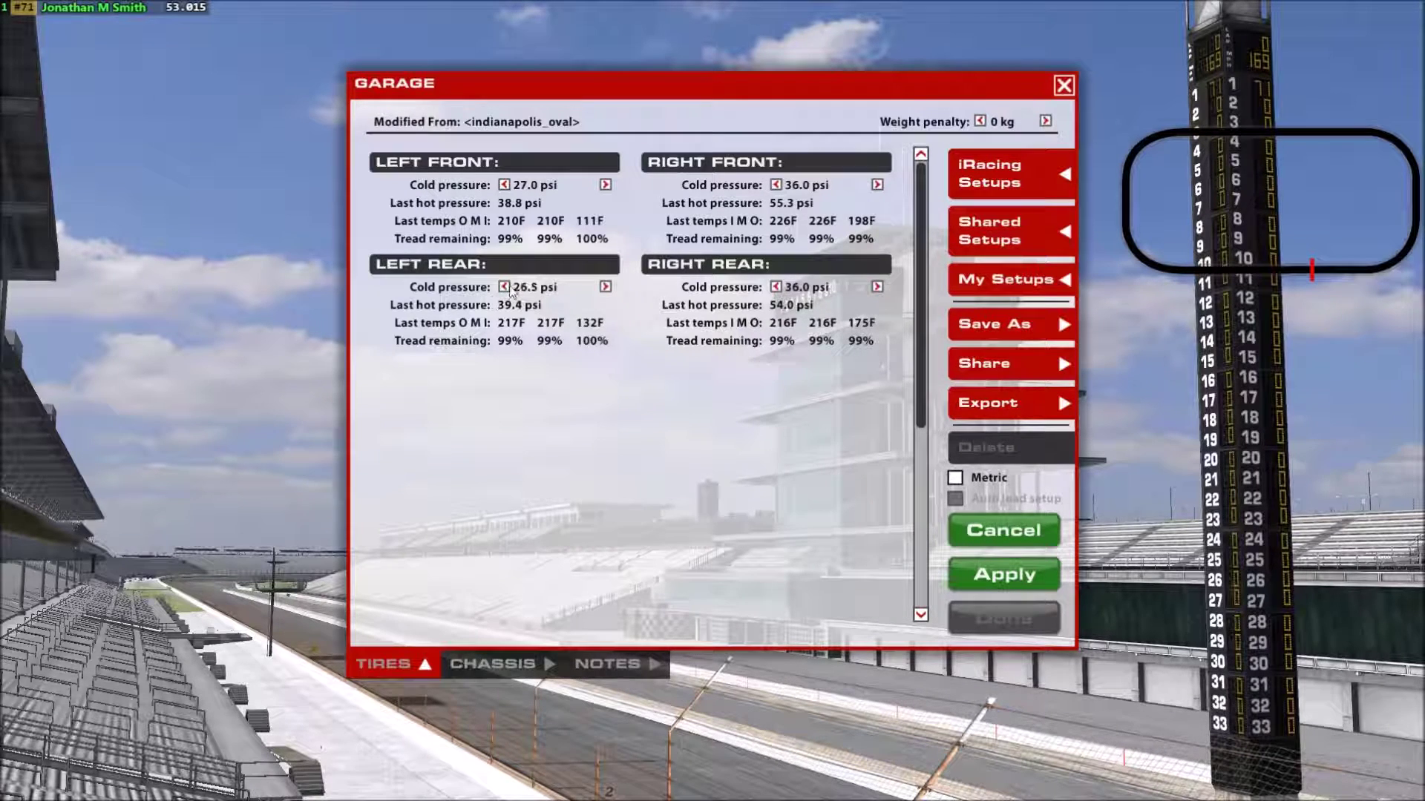
pyautogui.click(504, 288)
pyautogui.click(504, 288)
pyautogui.click(504, 287)
pyautogui.click(504, 287)
pyautogui.click(504, 287)
pyautogui.click(504, 287)
pyautogui.click(504, 287)
pyautogui.click(504, 287)
pyautogui.click(504, 287)
pyautogui.click(503, 287)
pyautogui.click(504, 287)
pyautogui.click(503, 287)
pyautogui.click(605, 288)
pyautogui.click(605, 287)
pyautogui.click(606, 287)
pyautogui.click(605, 288)
pyautogui.click(605, 287)
pyautogui.click(605, 287)
pyautogui.click(606, 287)
pyautogui.click(606, 287)
pyautogui.click(605, 287)
pyautogui.click(605, 287)
# Reduce the front anti-roll bar preload in the chassis settings to about 14 ft-lbs and apply the change.
pyautogui.click(524, 663)
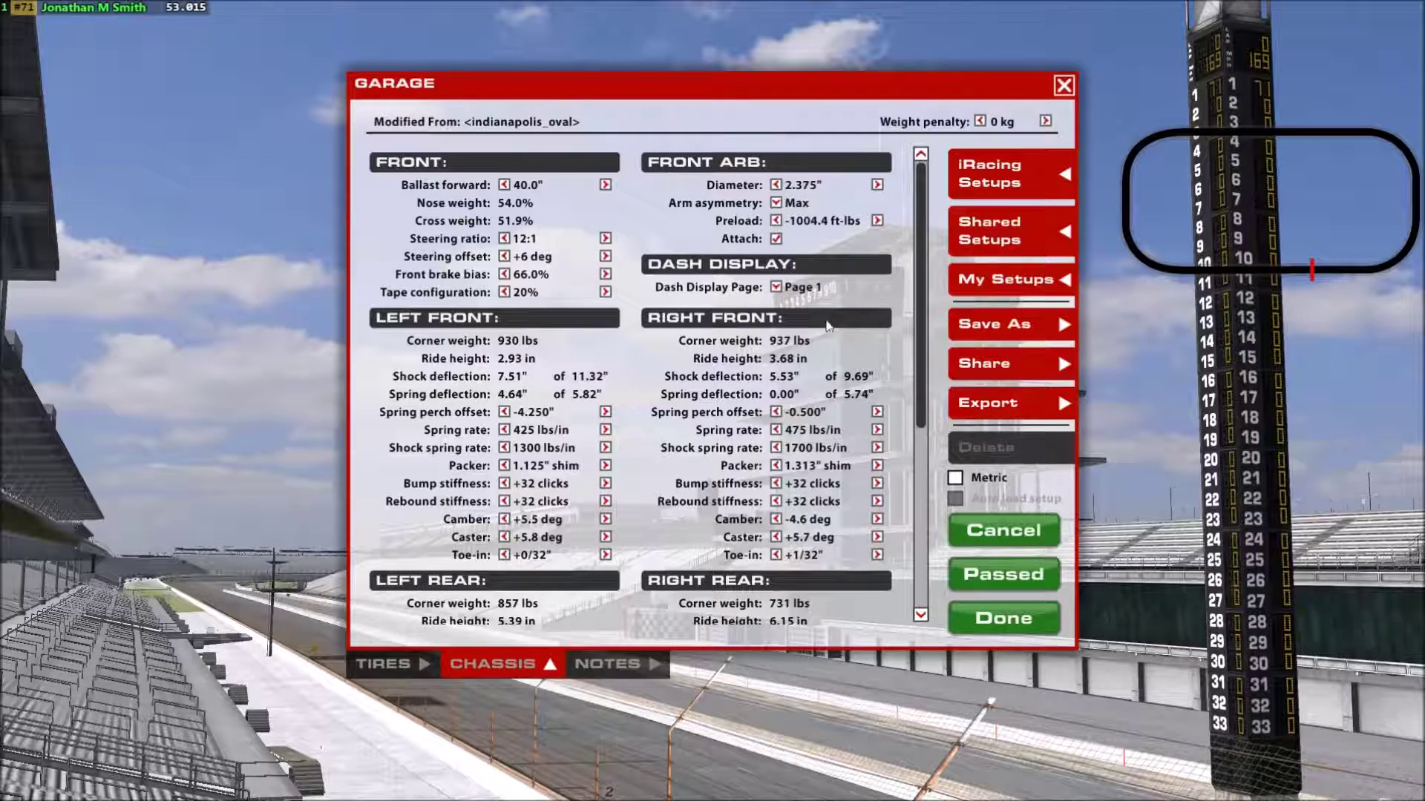
pyautogui.scroll(-2, 829, 328)
pyautogui.scroll(2, 829, 328)
pyautogui.click(775, 222)
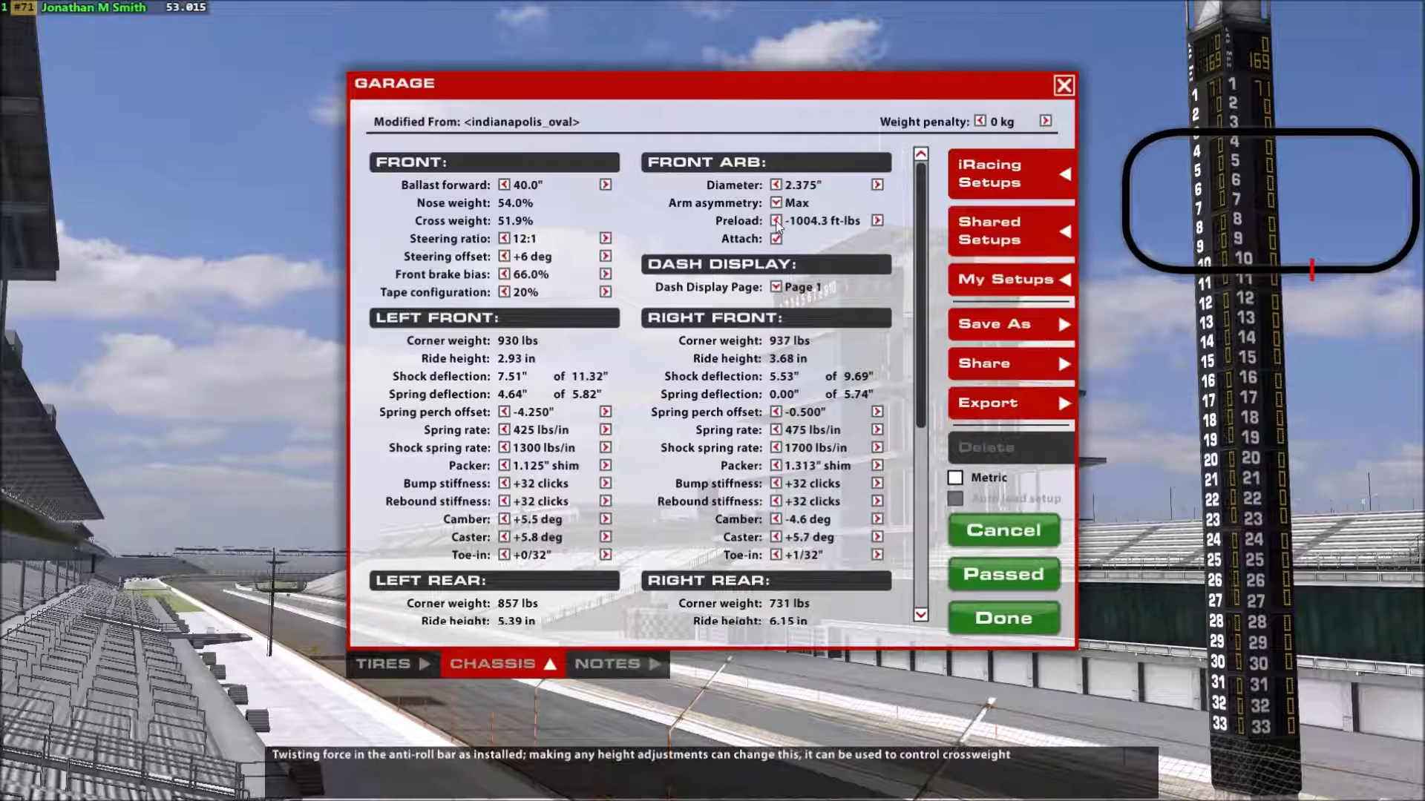
pyautogui.click(776, 221)
pyautogui.click(775, 221)
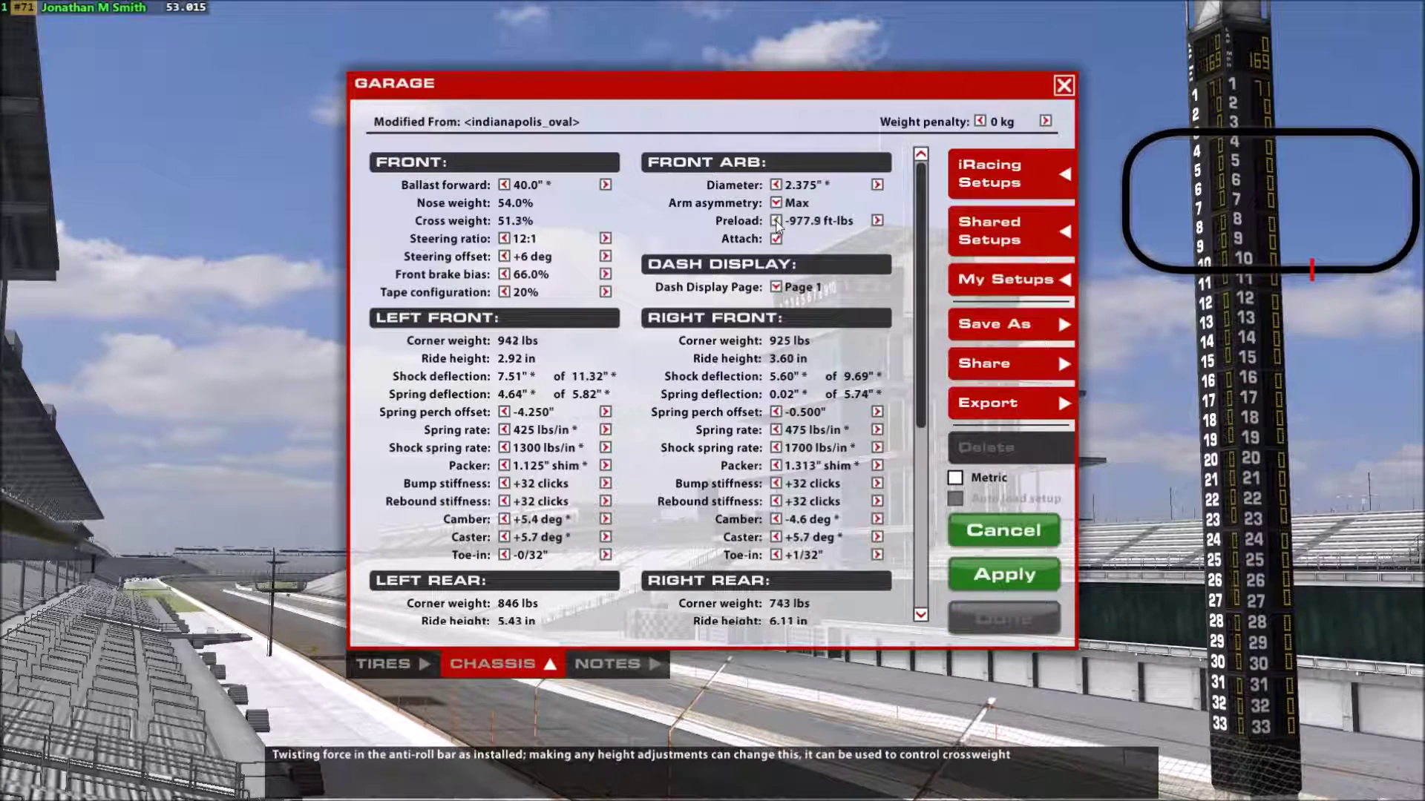
pyautogui.click(775, 222)
pyautogui.click(775, 221)
pyautogui.click(776, 221)
pyautogui.click(776, 222)
pyautogui.click(776, 222)
pyautogui.click(775, 222)
pyautogui.click(776, 221)
pyautogui.click(776, 221)
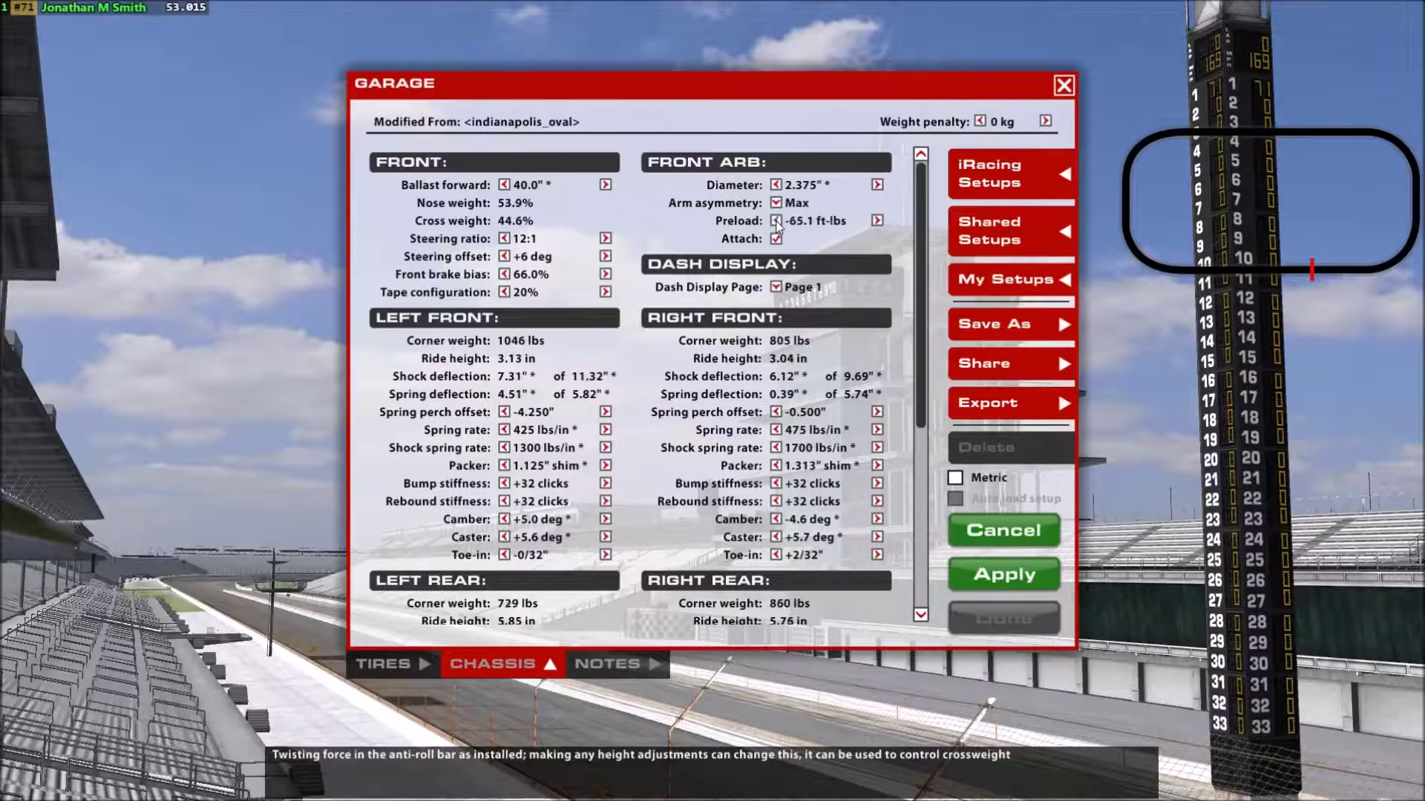
pyautogui.click(776, 221)
pyautogui.click(878, 221)
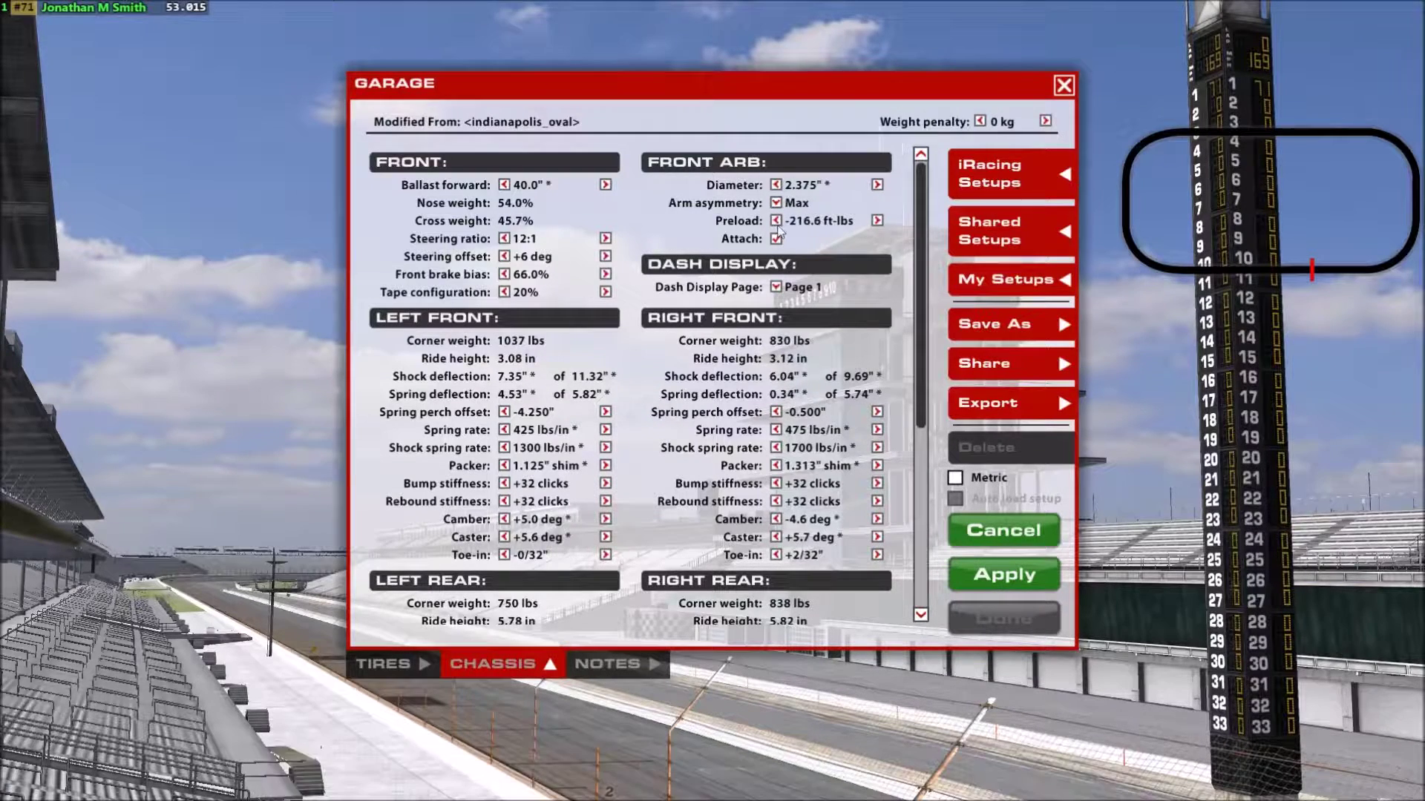
pyautogui.click(775, 221)
pyautogui.click(775, 221)
pyautogui.click(776, 221)
pyautogui.click(776, 221)
pyautogui.click(775, 221)
pyautogui.click(1023, 583)
pyautogui.click(1006, 619)
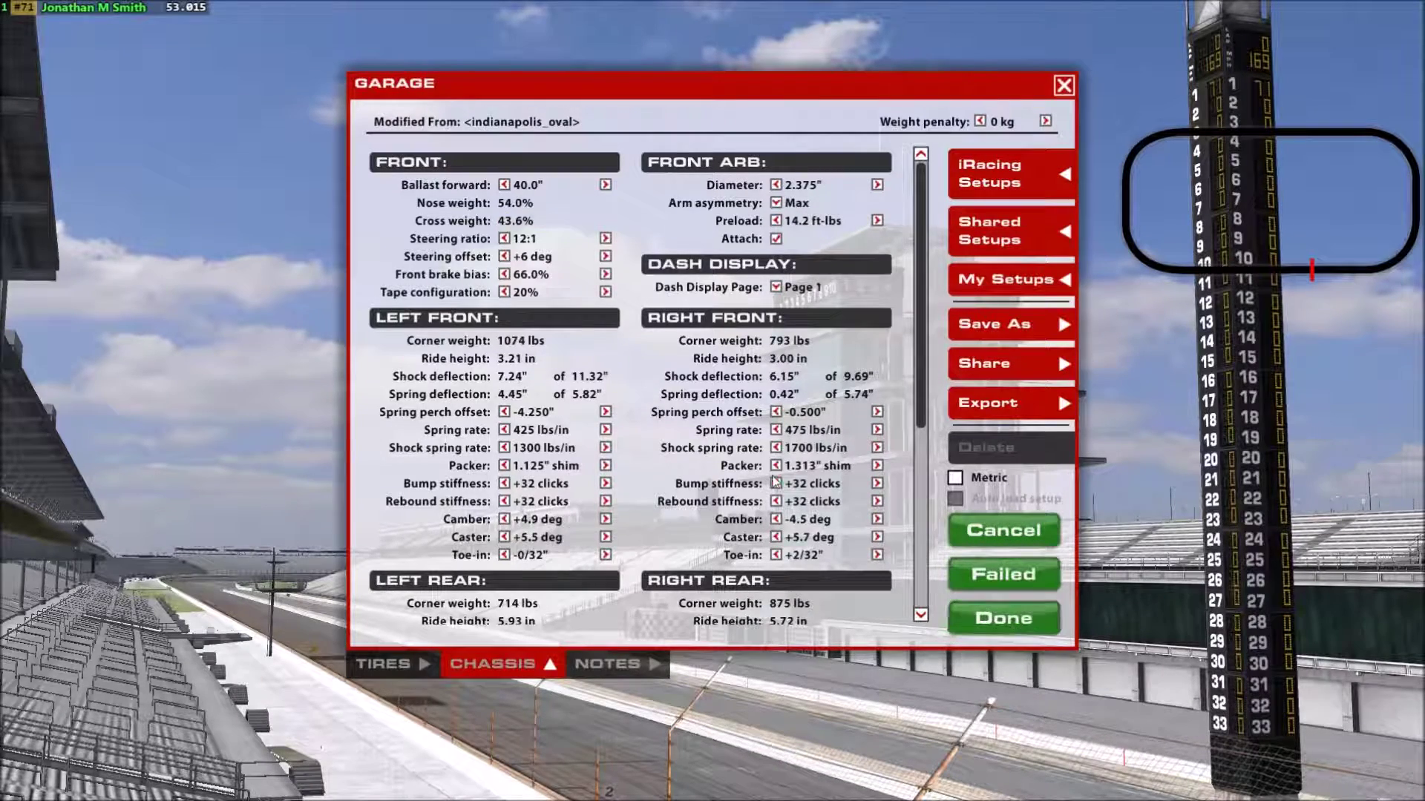
# Bring the truck arm preload close to zero, about -4.1 ft-lbs, and apply the setup.
pyautogui.click(640, 498)
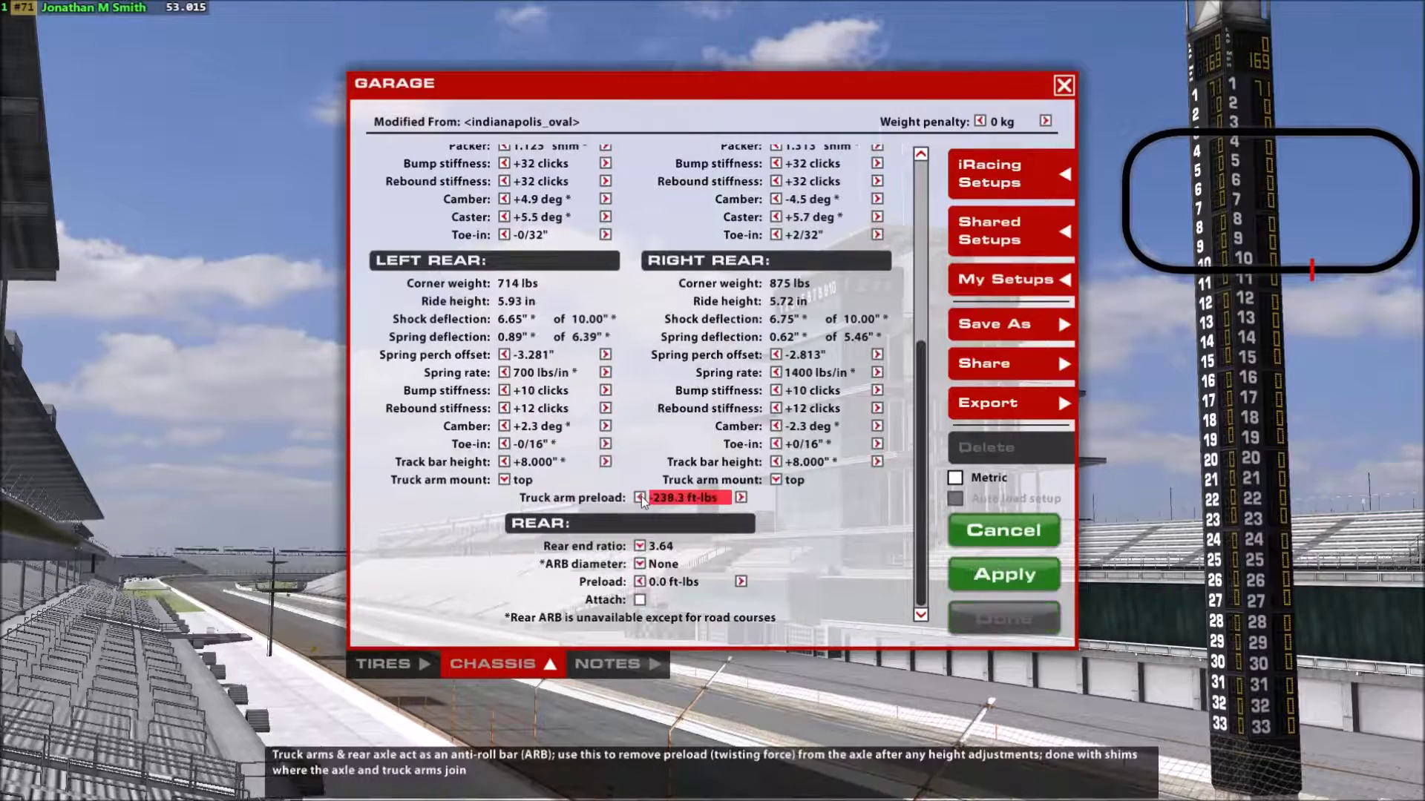
pyautogui.click(741, 498)
pyautogui.click(741, 498)
pyautogui.click(741, 498)
pyautogui.click(741, 498)
pyautogui.click(741, 498)
pyautogui.click(741, 498)
pyautogui.click(742, 498)
pyautogui.click(741, 498)
pyautogui.click(741, 498)
pyautogui.click(741, 498)
pyautogui.click(741, 498)
pyautogui.click(741, 498)
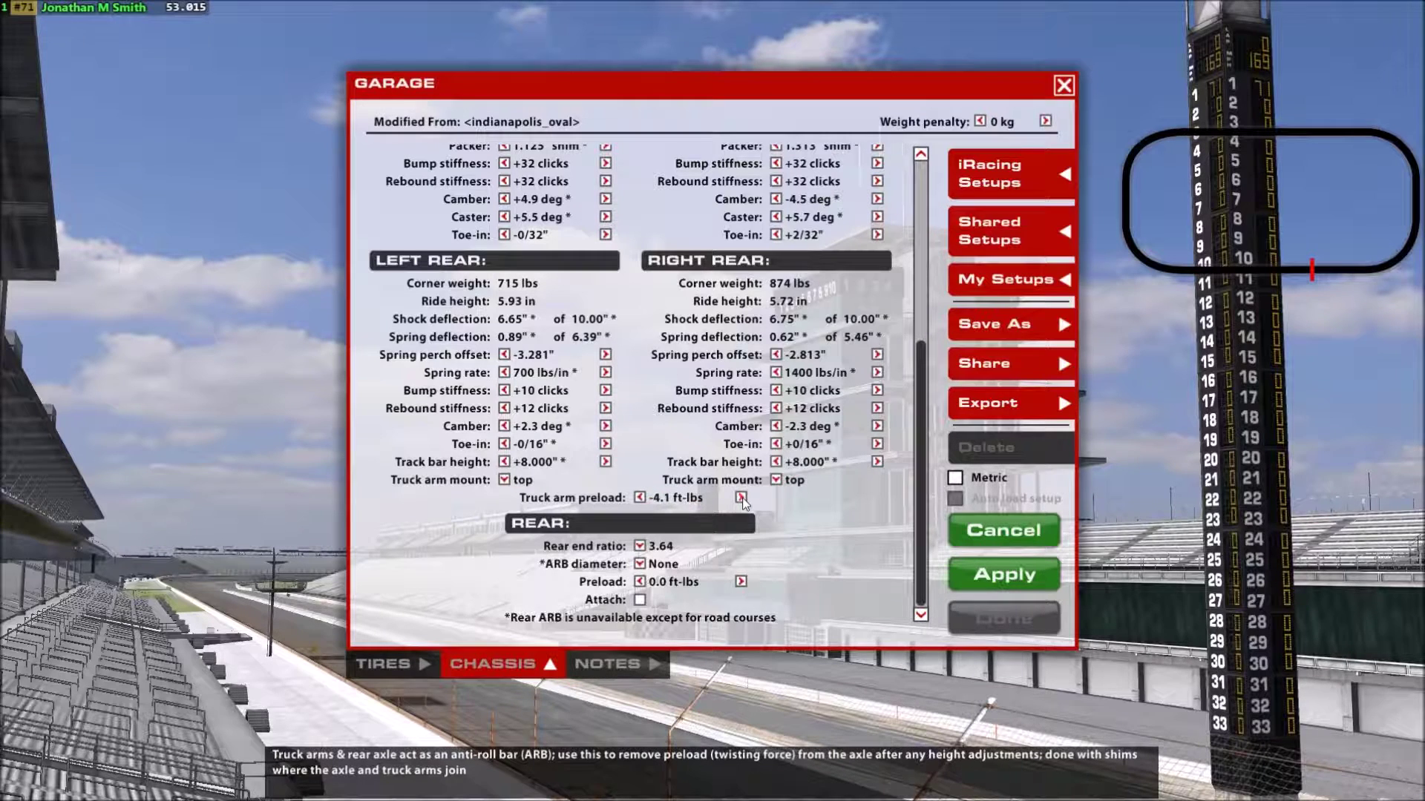
pyautogui.click(1002, 578)
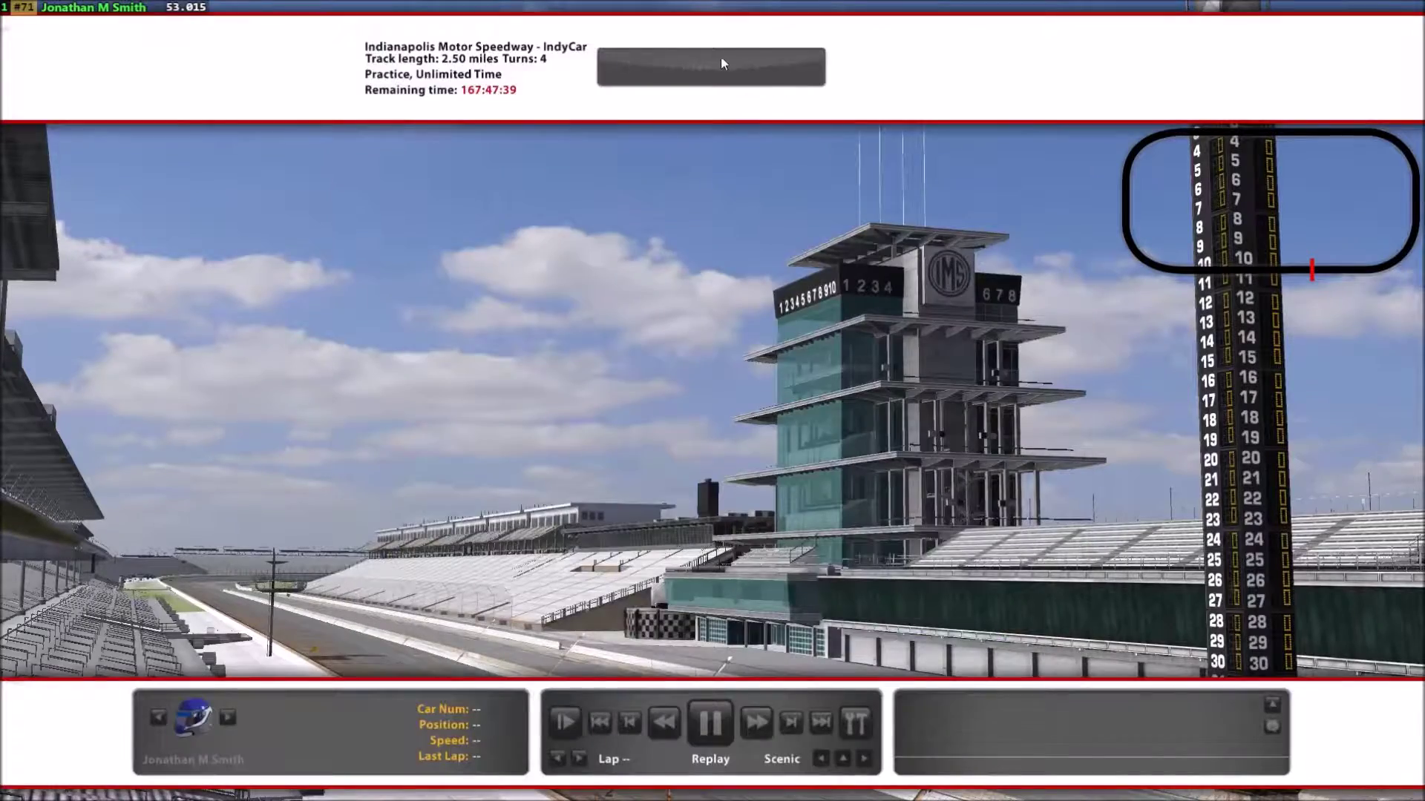
# Enter the car for a test run on the oval, and get out after the laps.
pyautogui.click(714, 64)
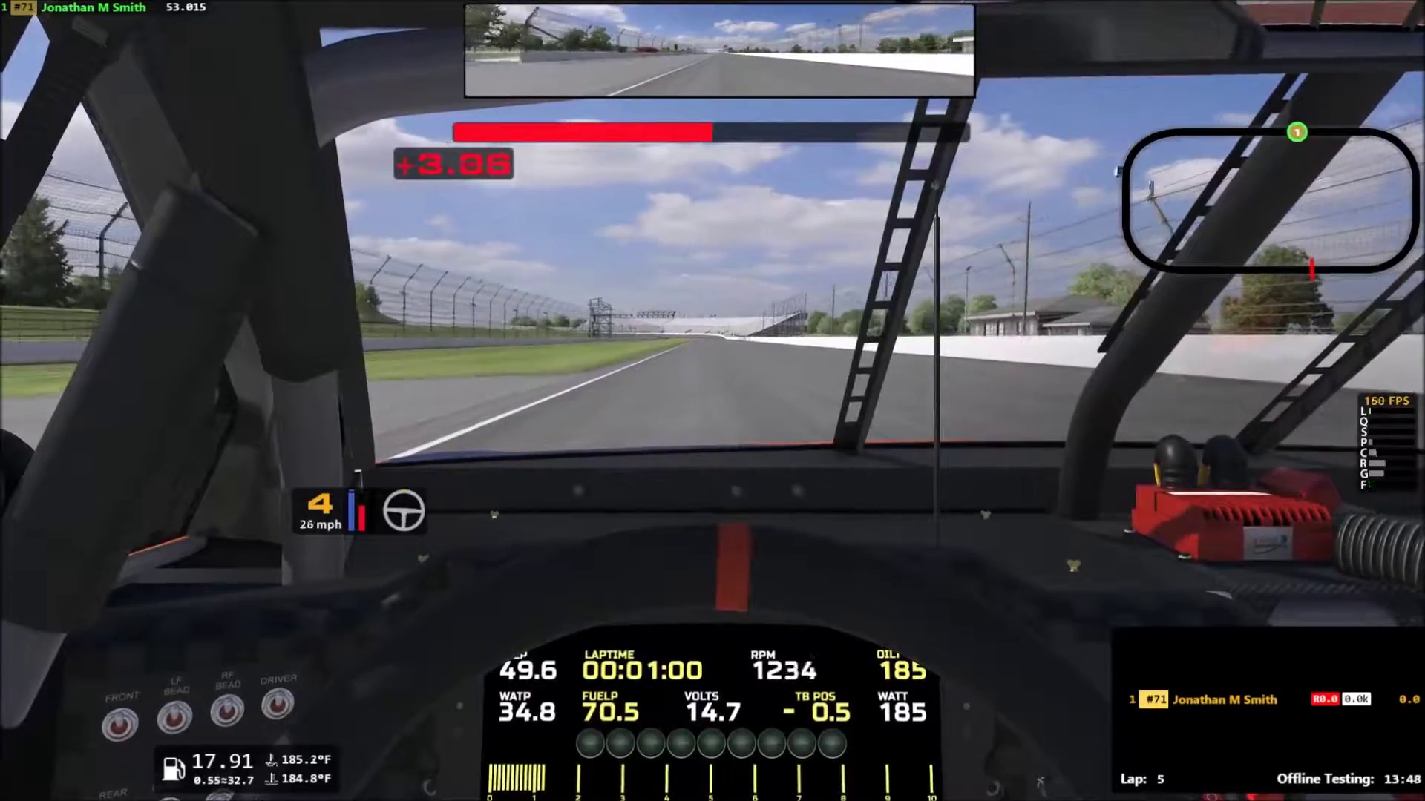
pyautogui.press('Escape')
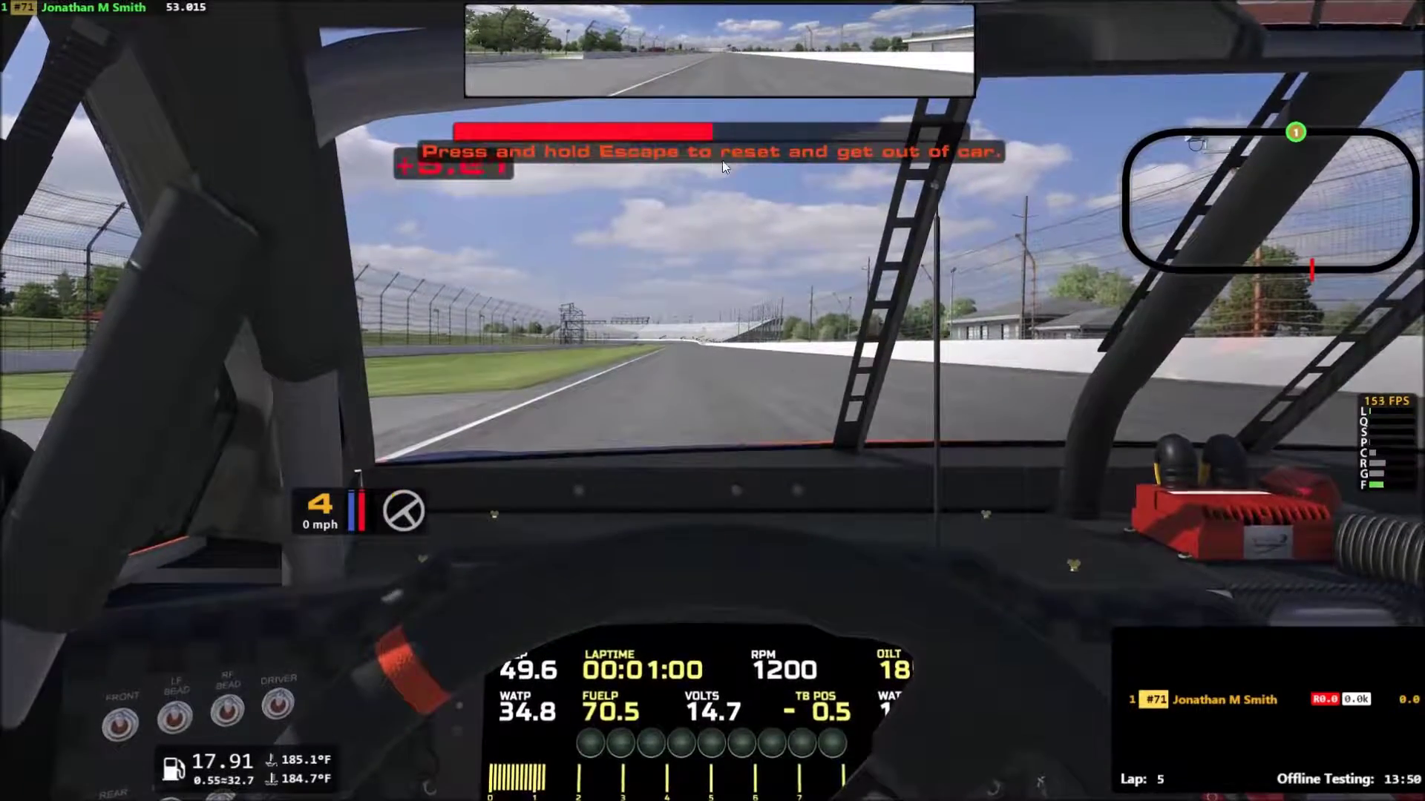
# Switch to MoTeC i2 Pro, open the 3:16:46 PM telemetry log and examine lap 5's splitter height and ride height traces.
pyautogui.hotkey('alt', 'Tab')
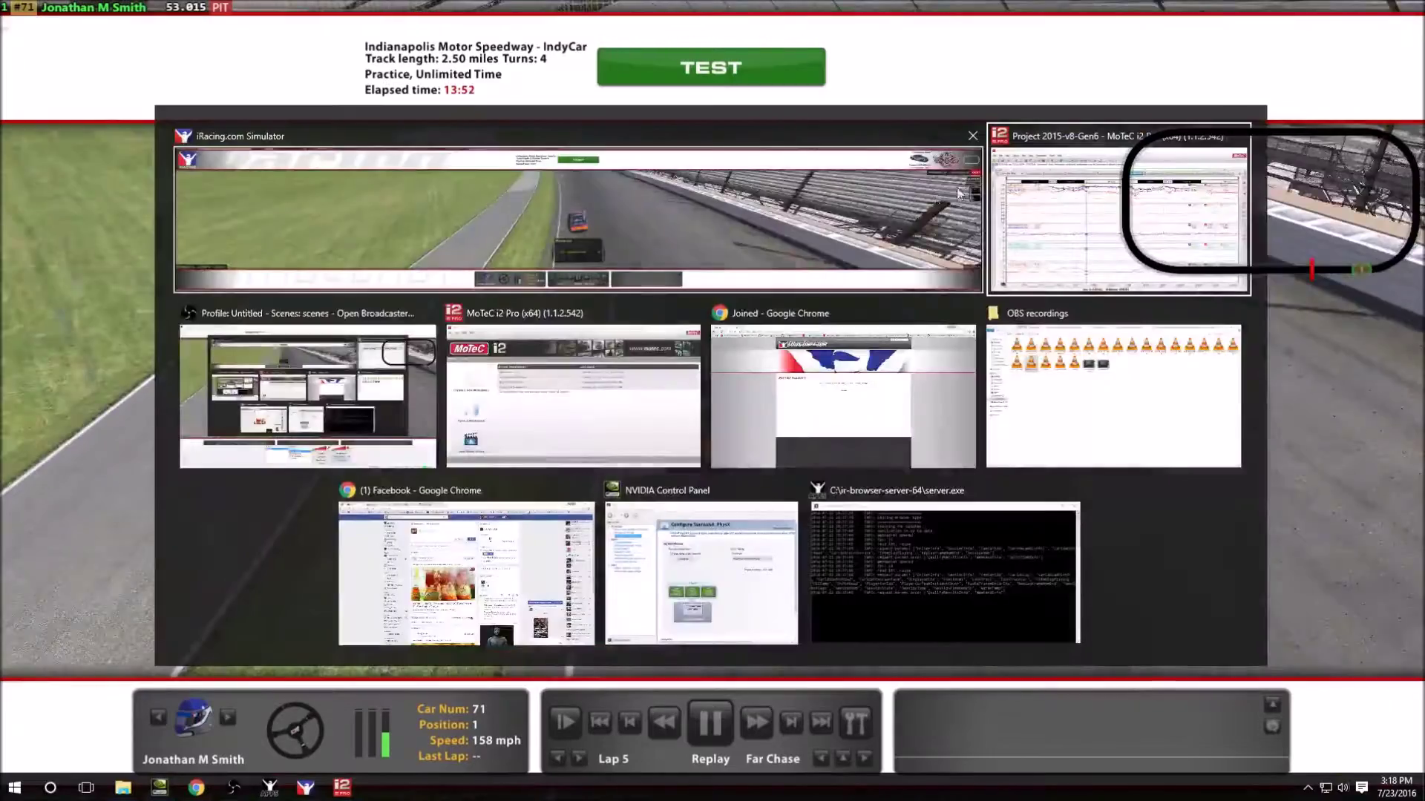
pyautogui.click(271, 166)
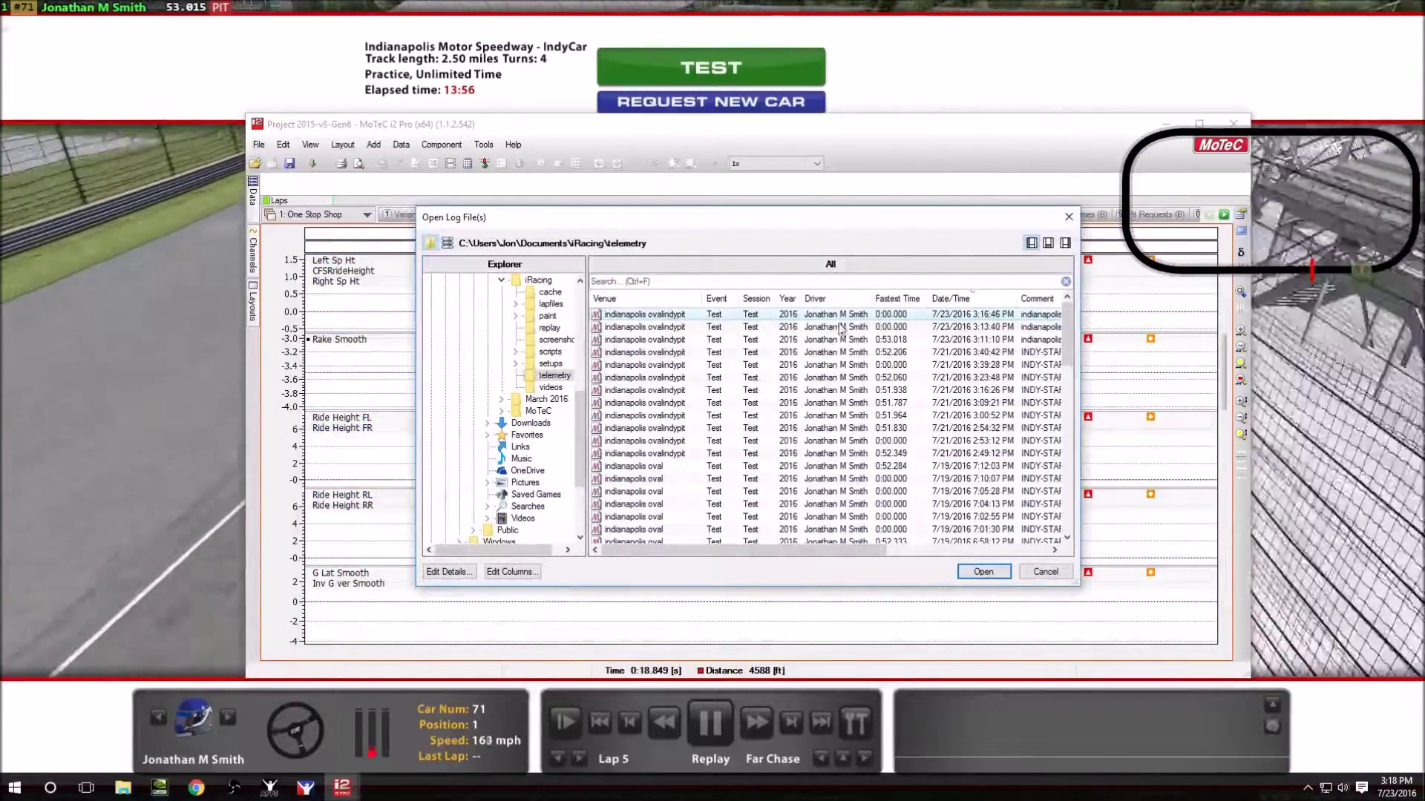
pyautogui.doubleClick(846, 318)
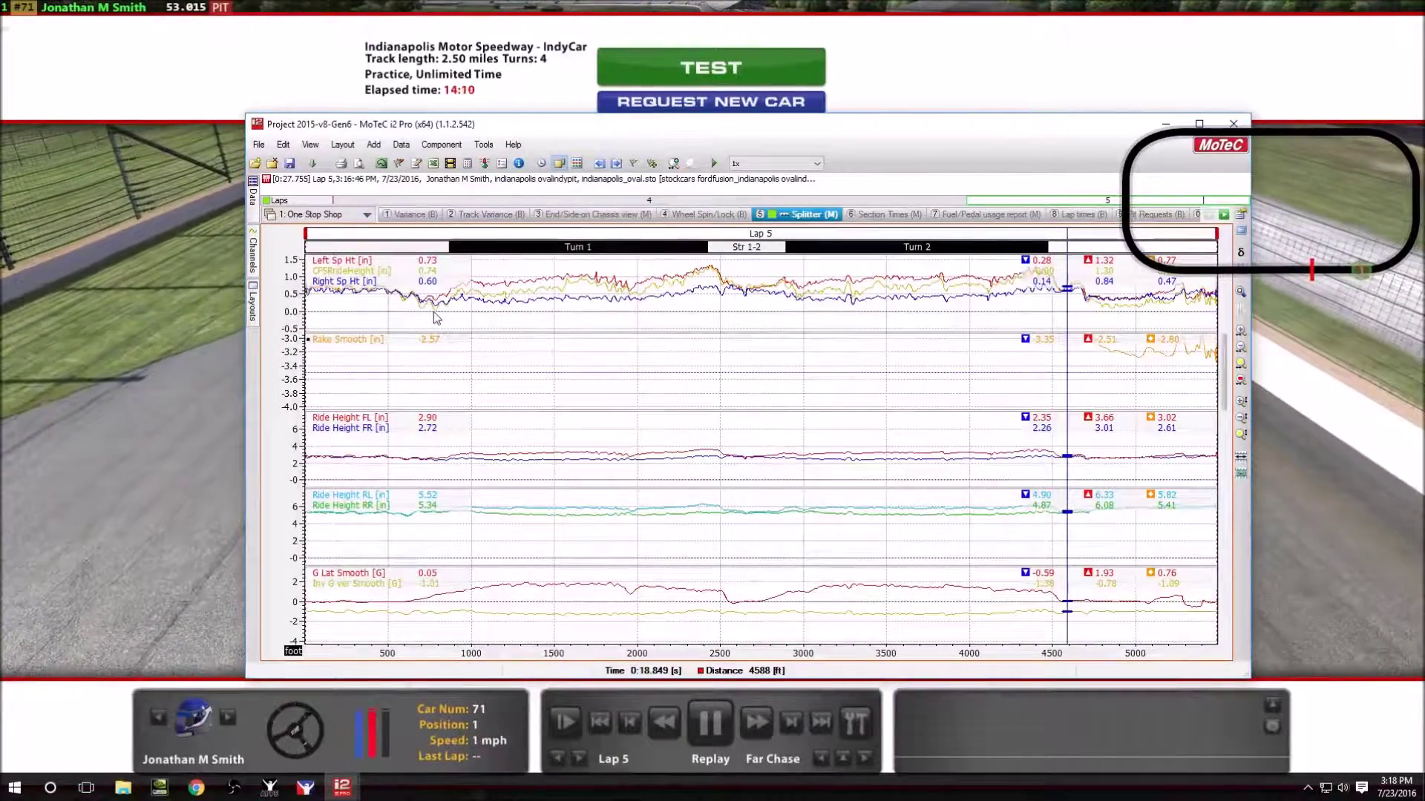
pyautogui.scroll(1, 436, 319)
pyautogui.scroll(1, 437, 319)
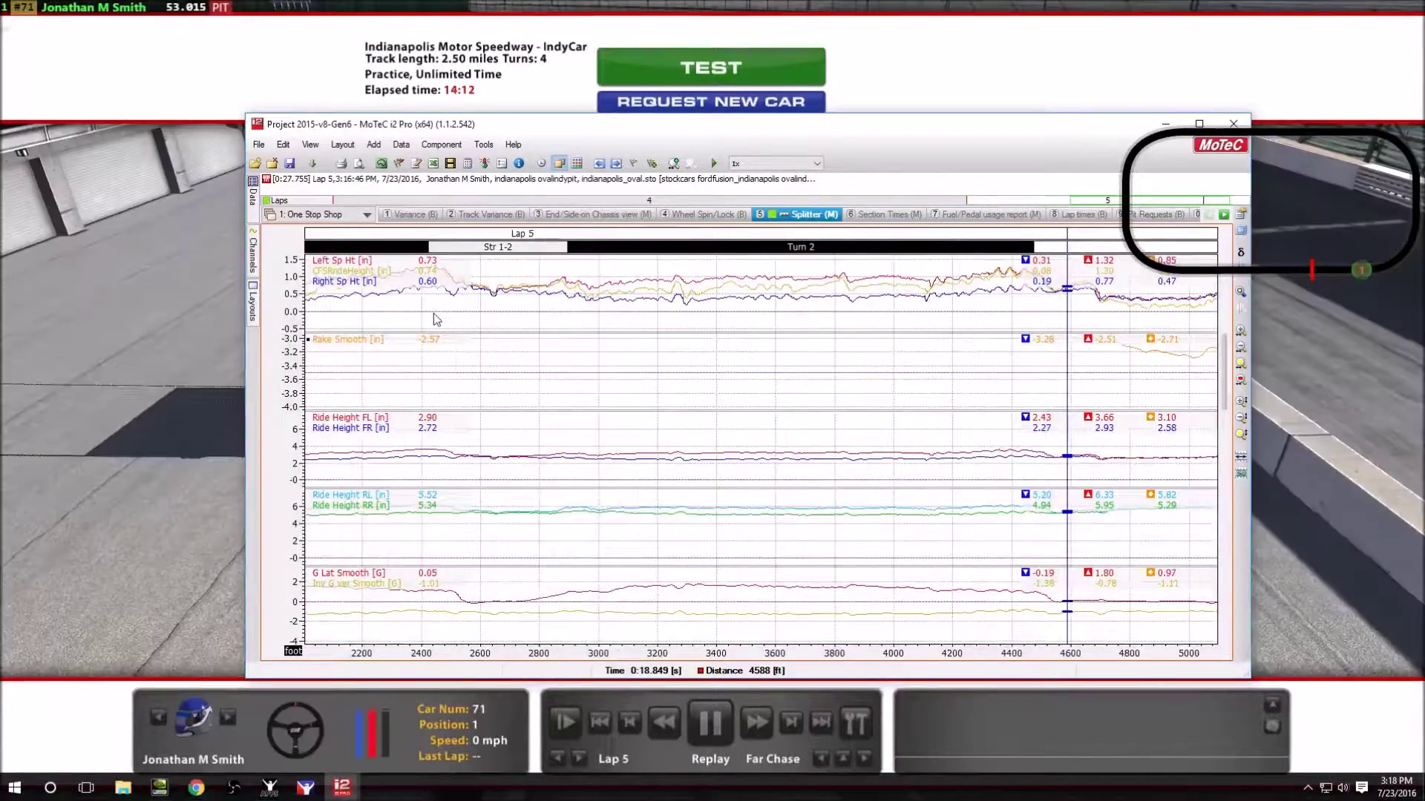
pyautogui.scroll(-3, 436, 319)
pyautogui.scroll(1, 527, 312)
pyautogui.scroll(-3, 527, 312)
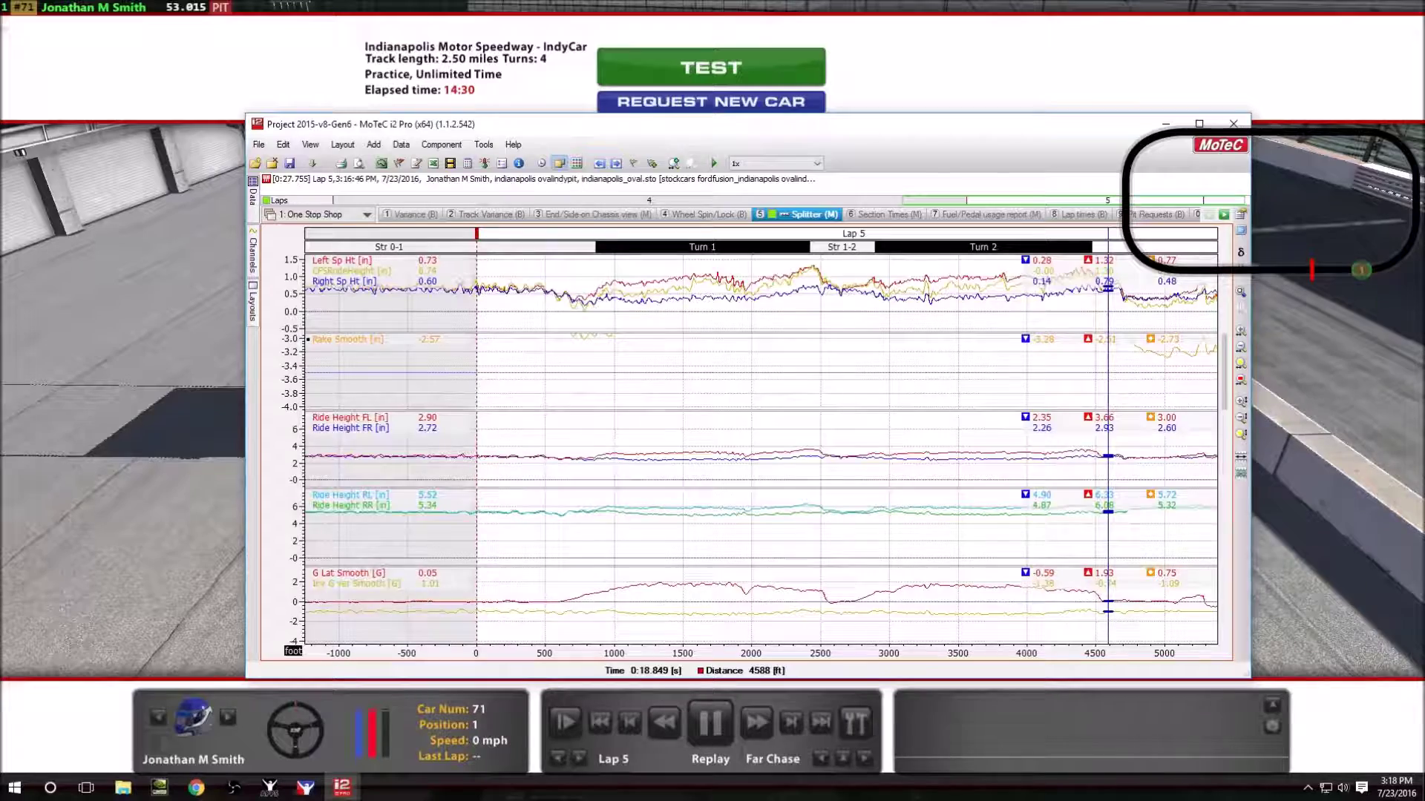
# Switch back to iRacing and open the garage's chassis settings.
pyautogui.hotkey('alt', 'Tab')
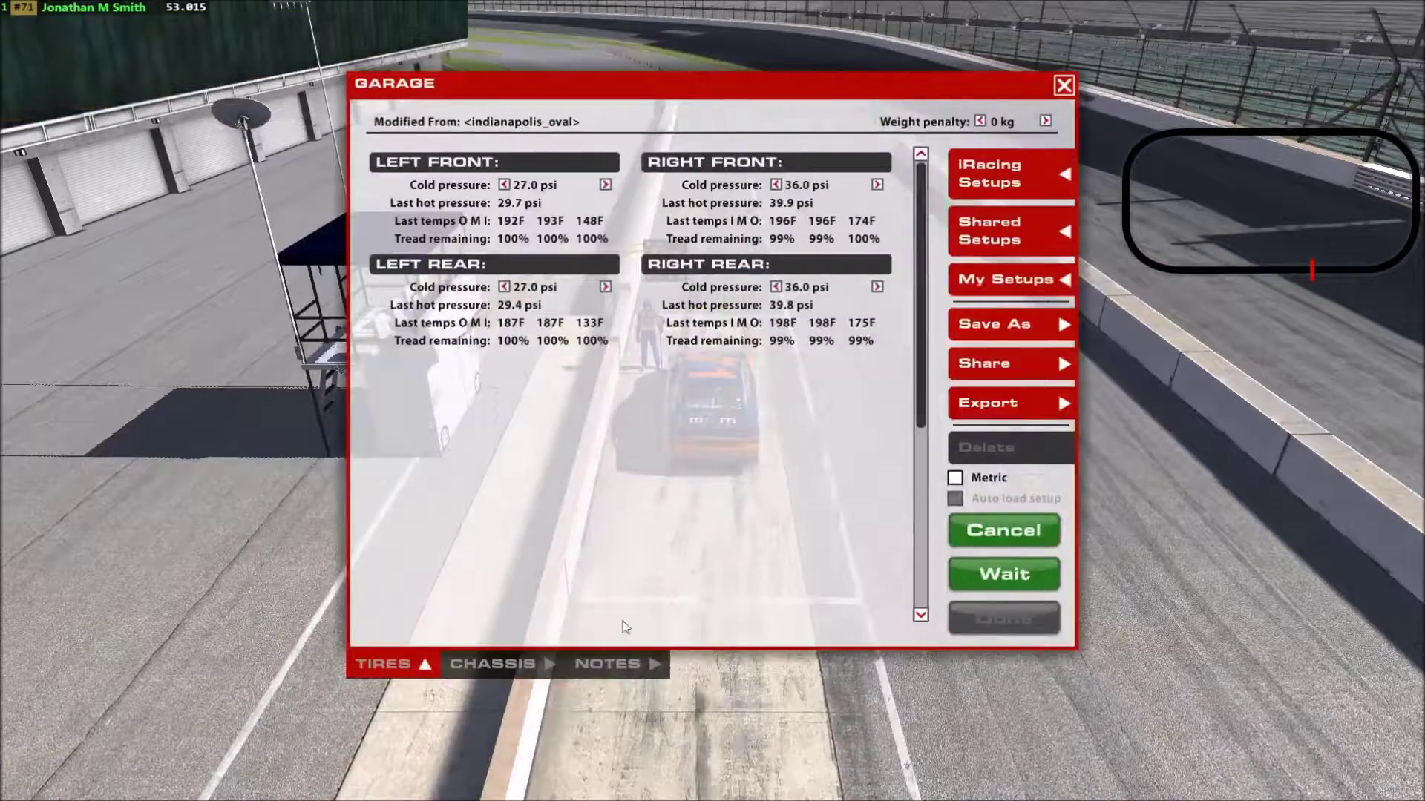
pyautogui.click(492, 664)
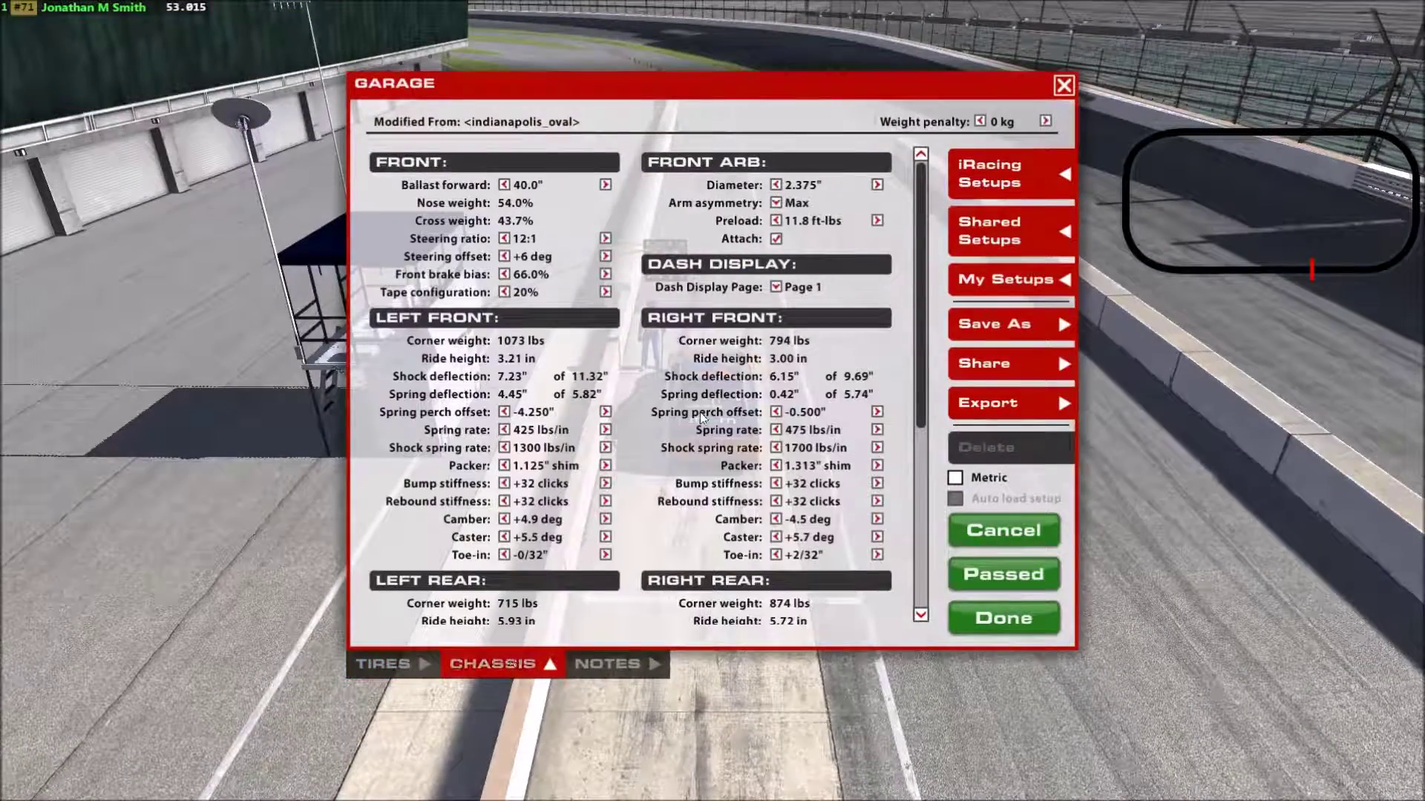
pyautogui.moveTo(897, 253)
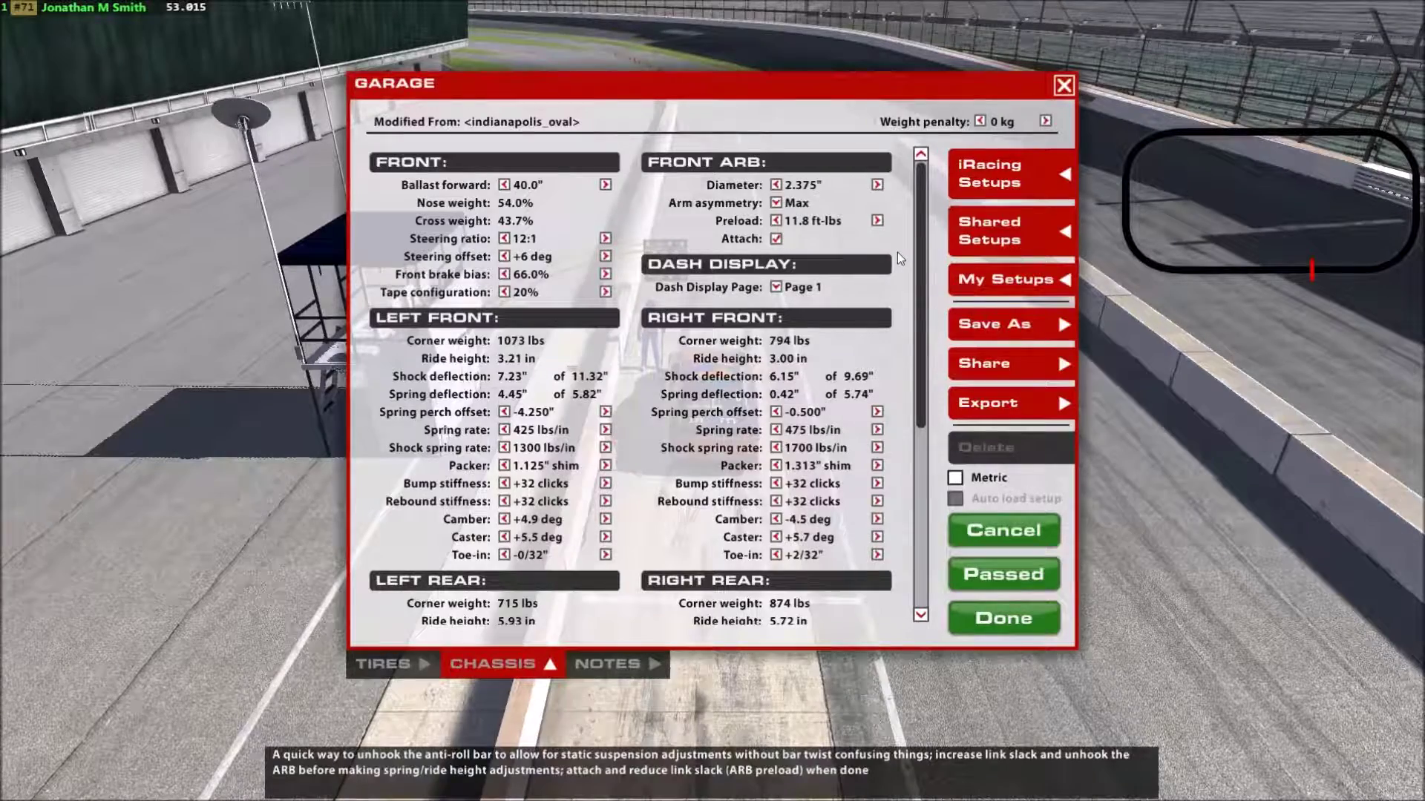
# Reduce the right front packer to a 1.188" shim and apply the change.
pyautogui.moveTo(920, 331); pyautogui.dragTo(918, 381)
pyautogui.moveTo(788, 409)
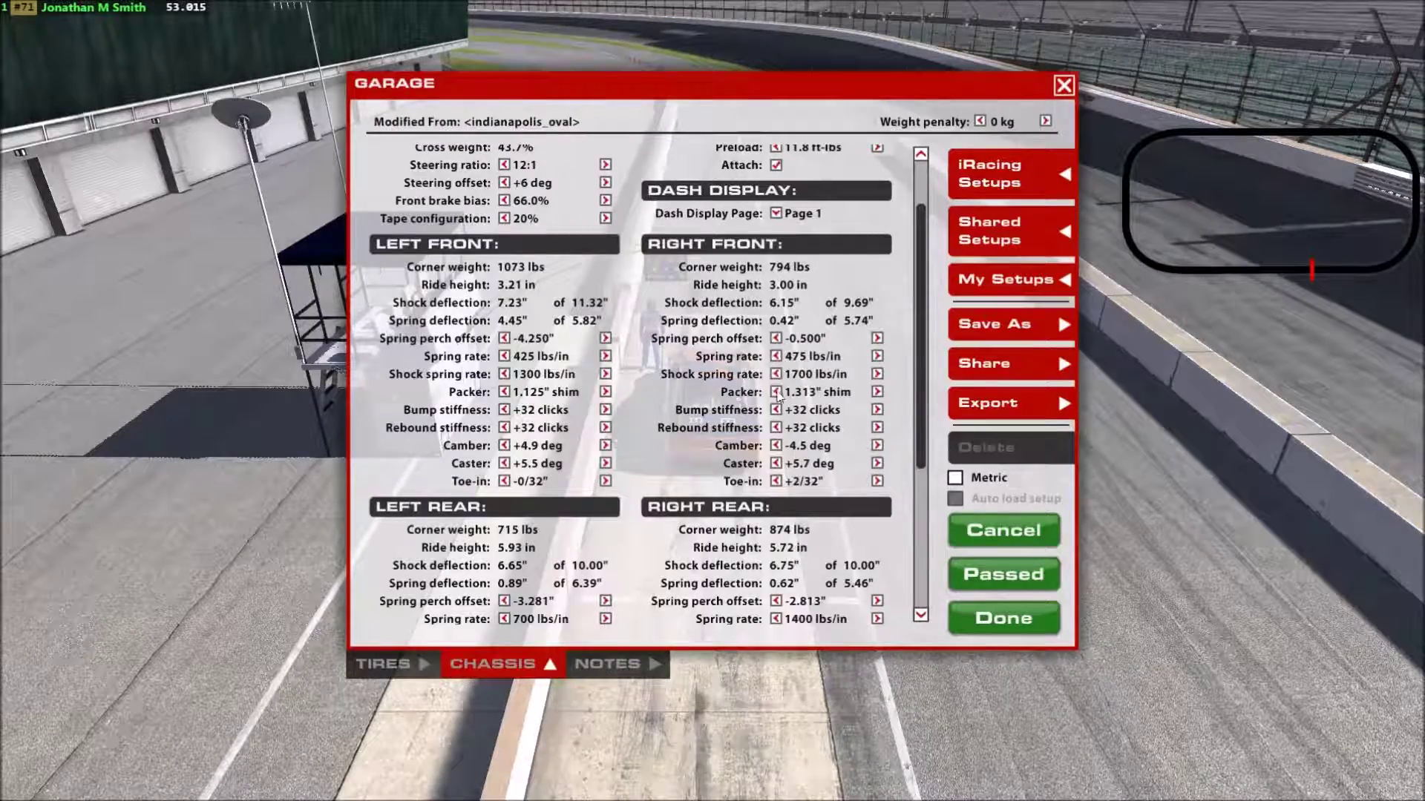
pyautogui.click(776, 392)
pyautogui.click(776, 392)
pyautogui.click(983, 586)
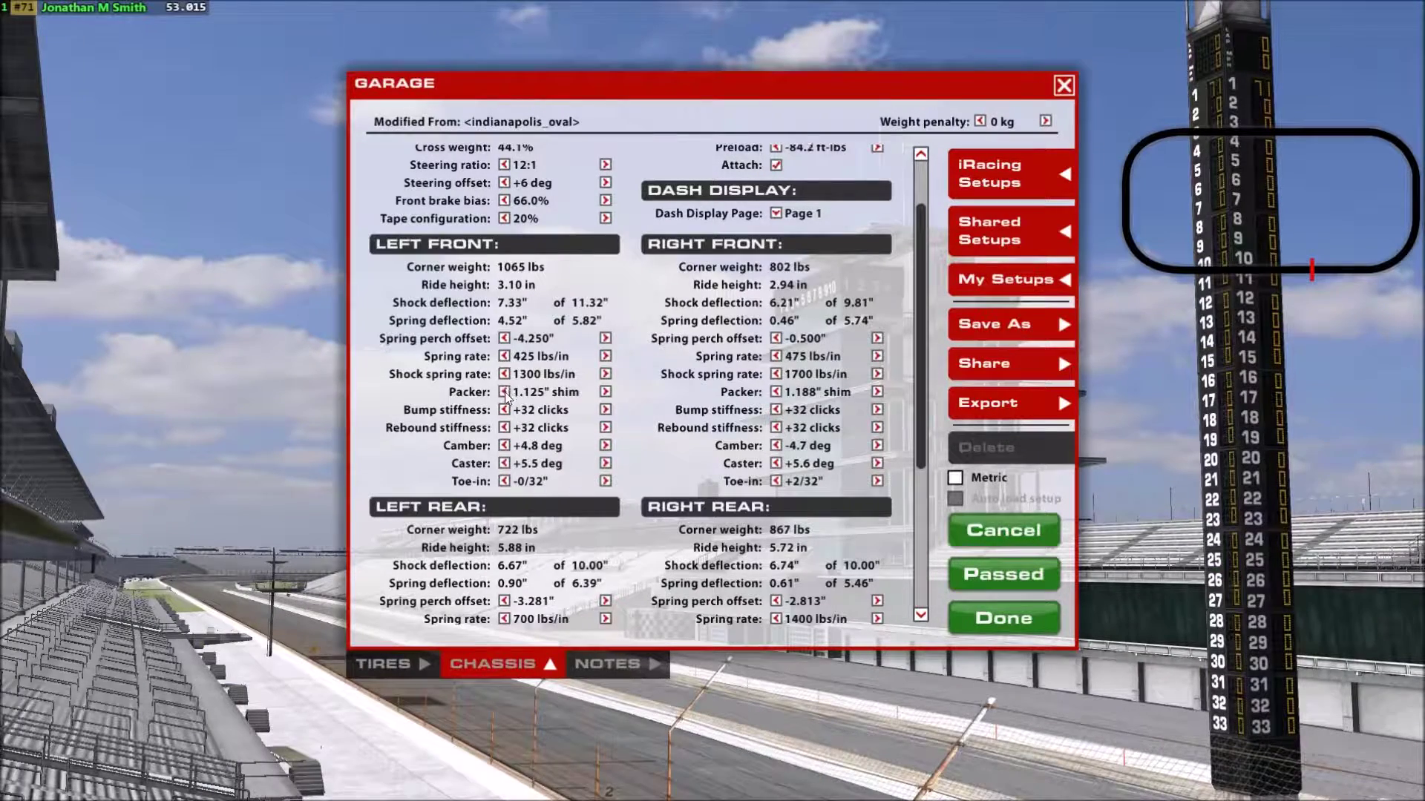
# Try a left front spring perch offset of -4.281" and apply it with the right front packer back at 1.313".
pyautogui.scroll(2, 504, 397)
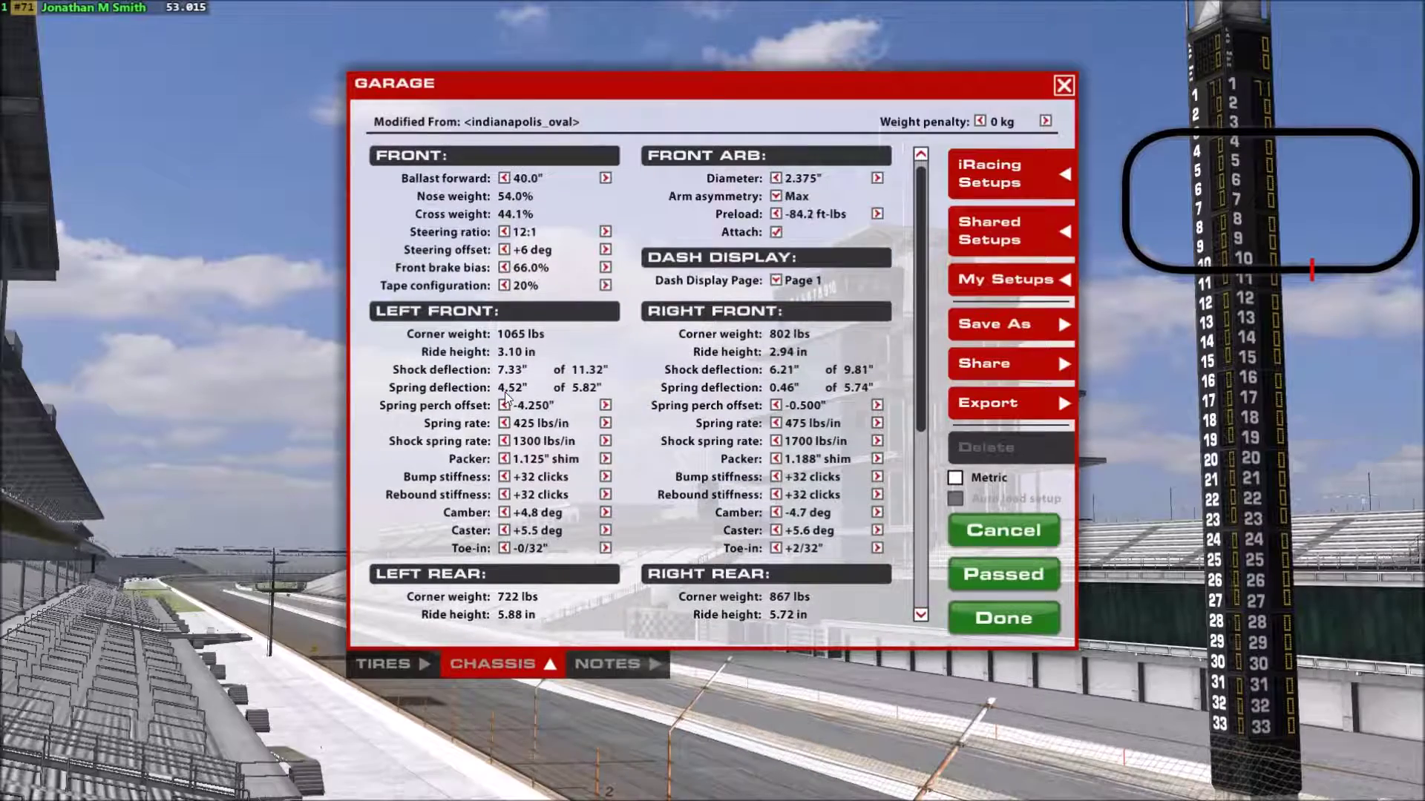
pyautogui.scroll(-3, 512, 297)
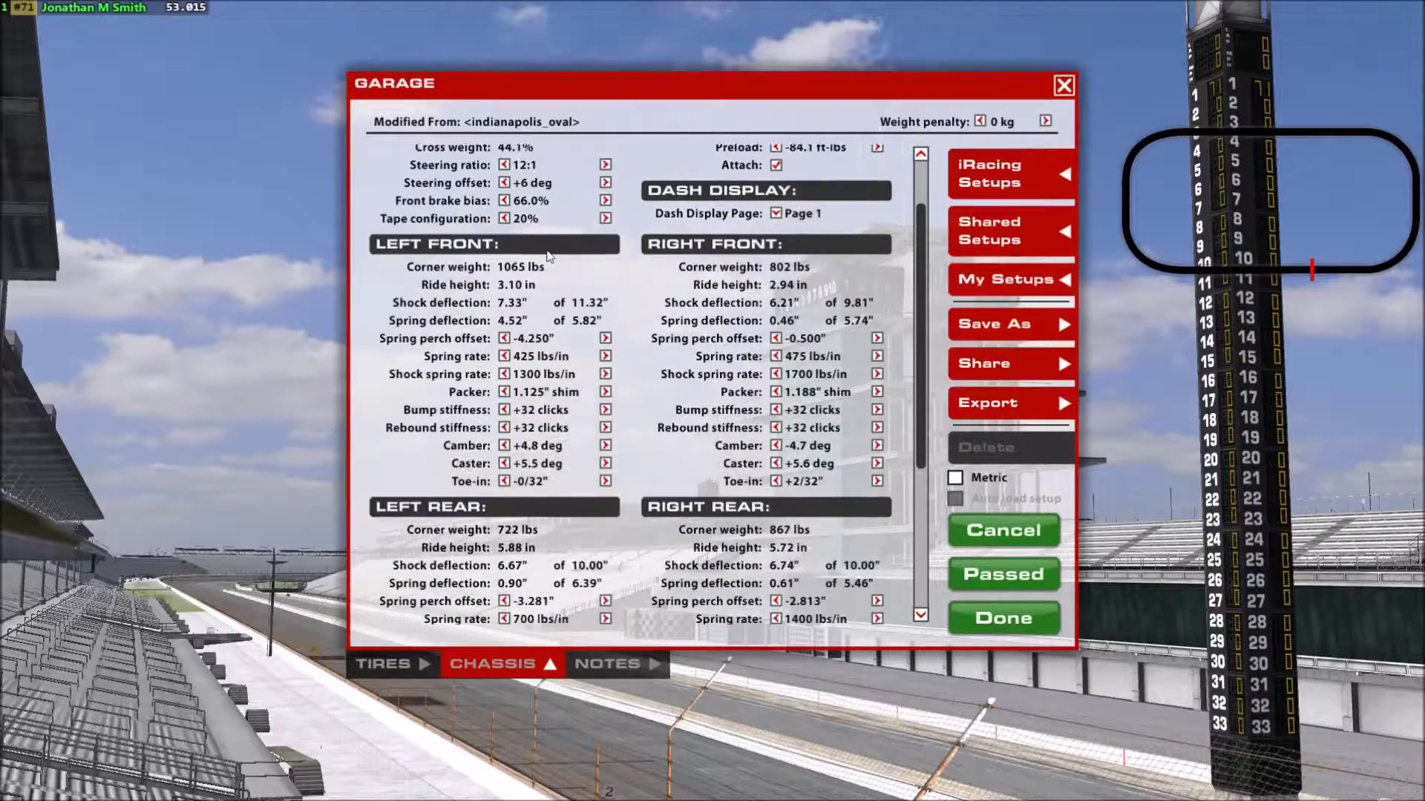
pyautogui.scroll(2, 516, 346)
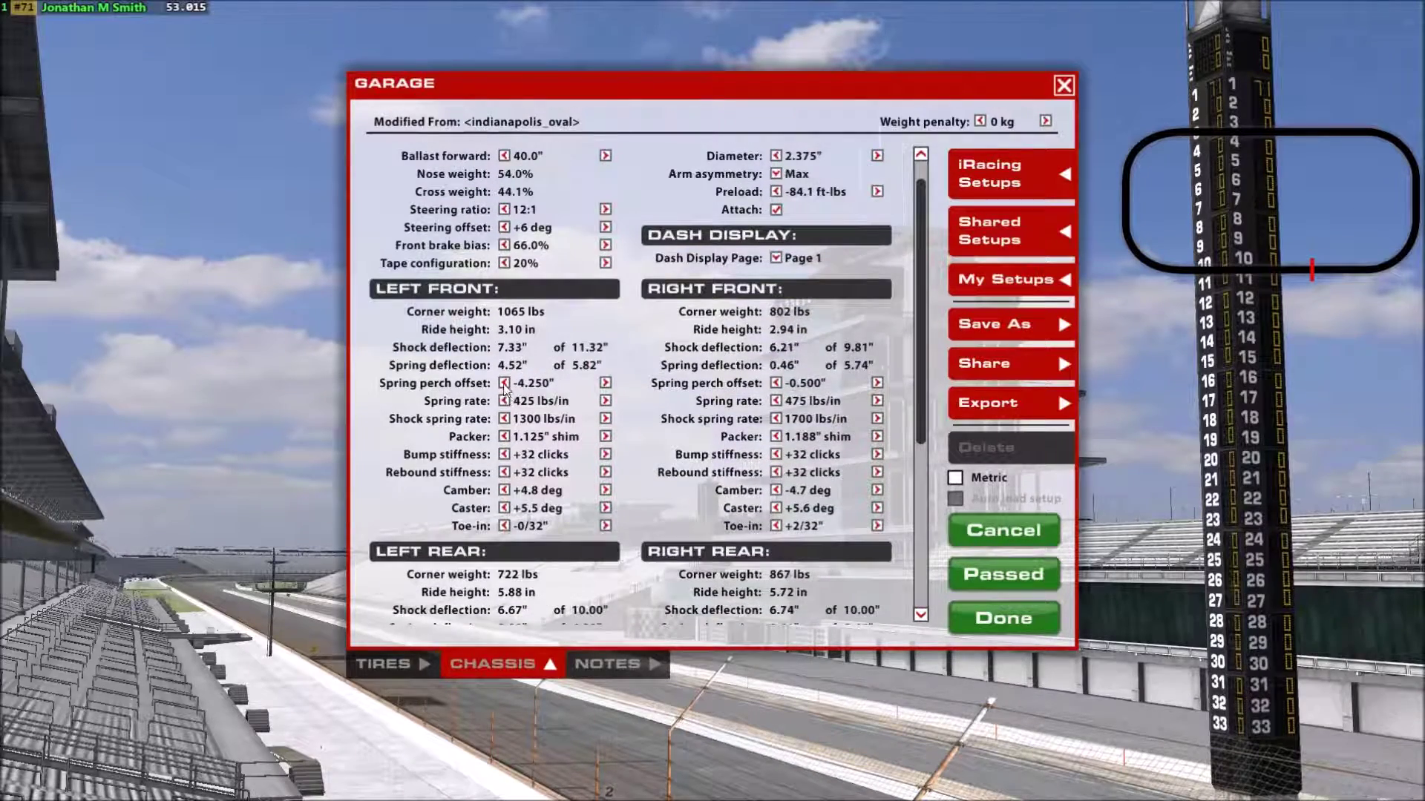
pyautogui.scroll(1, 511, 405)
pyautogui.click(504, 412)
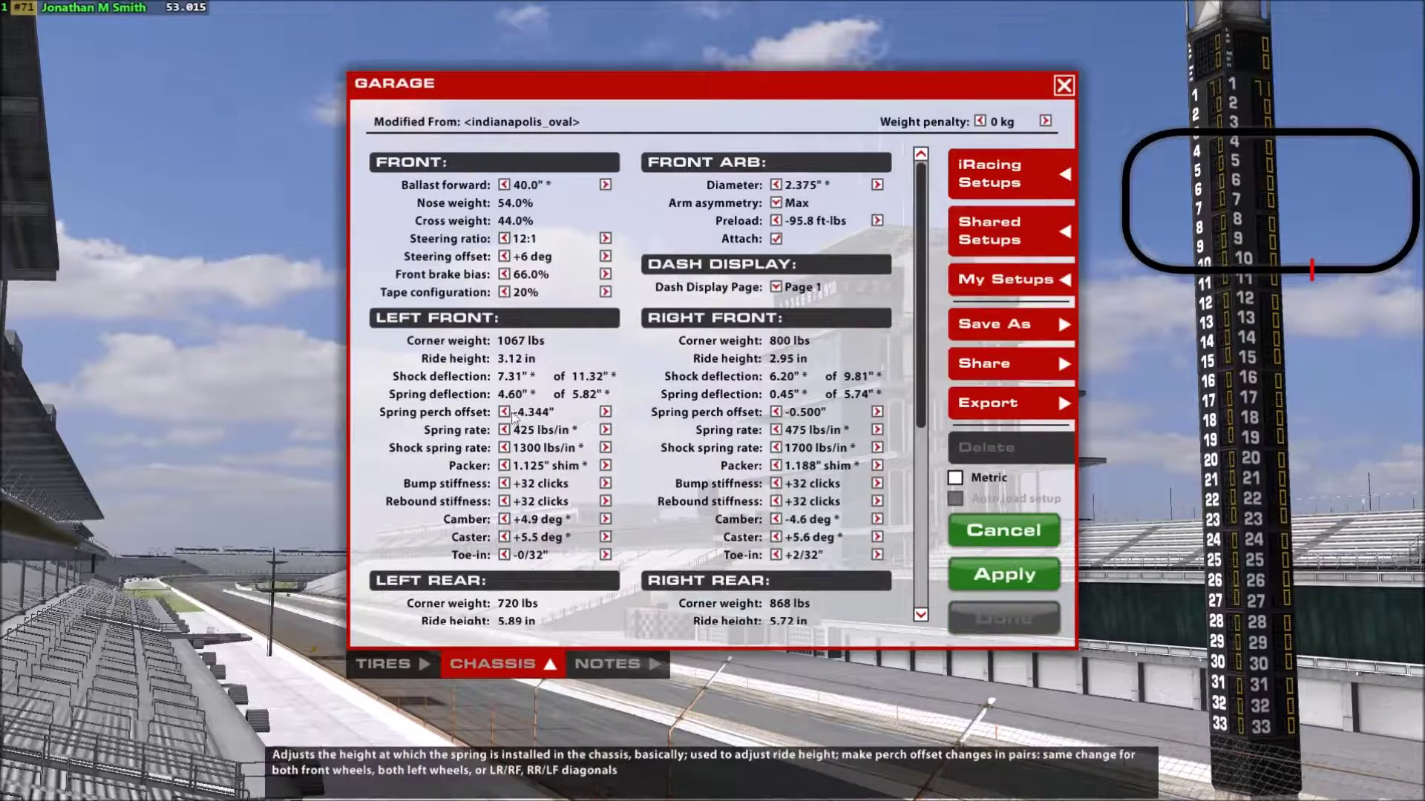
pyautogui.click(605, 412)
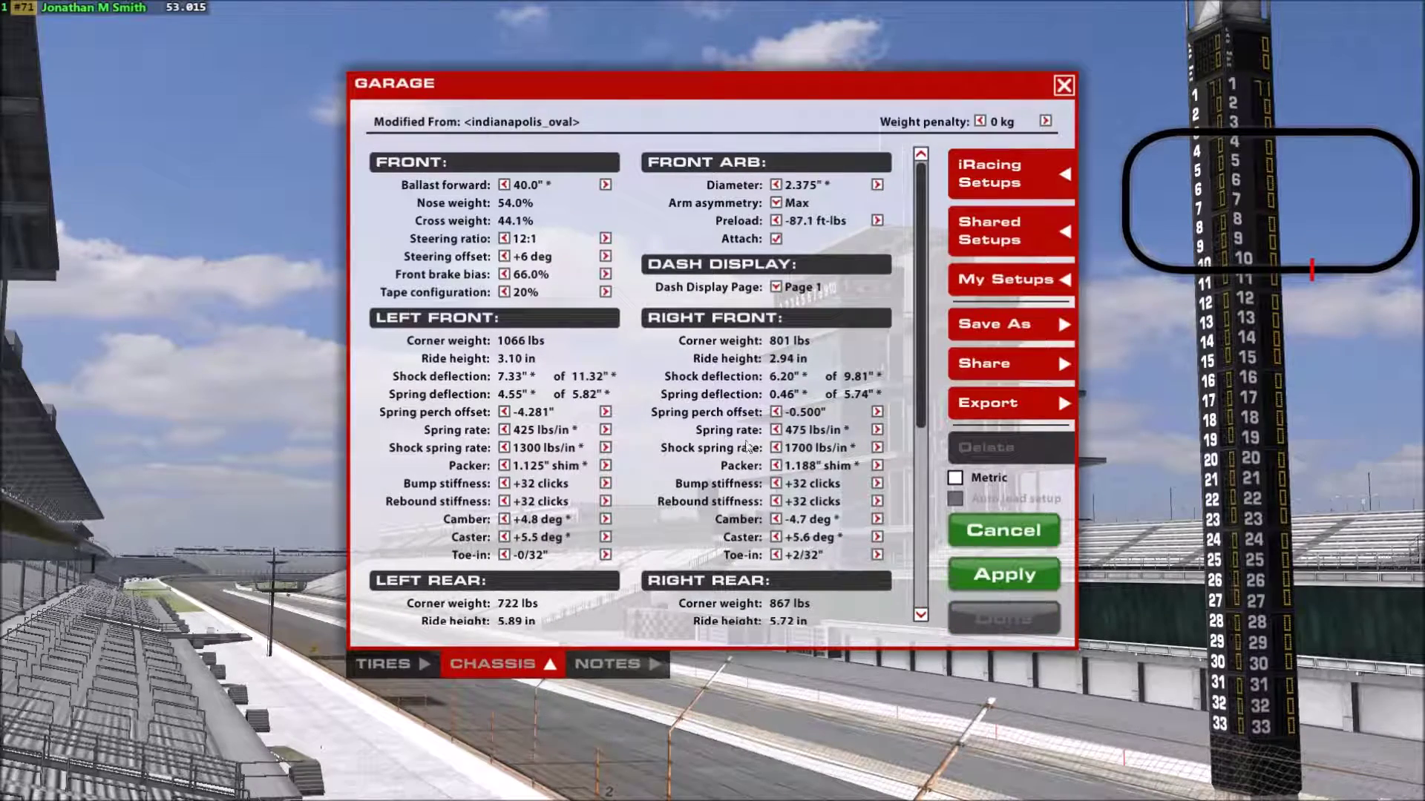
pyautogui.click(877, 465)
pyautogui.click(1004, 575)
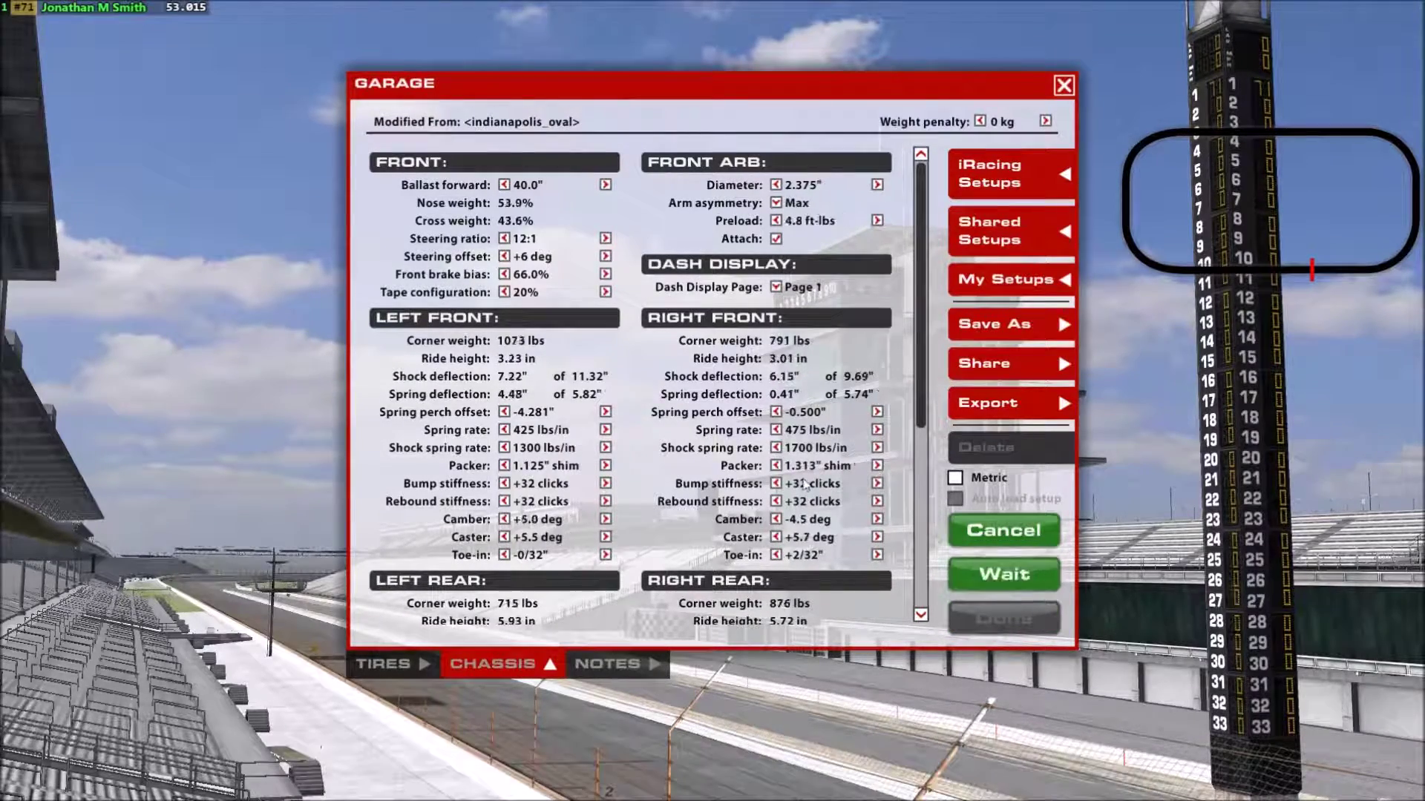
# Set the left front spring perch offset to -2.500".
pyautogui.click(504, 412)
pyautogui.click(504, 411)
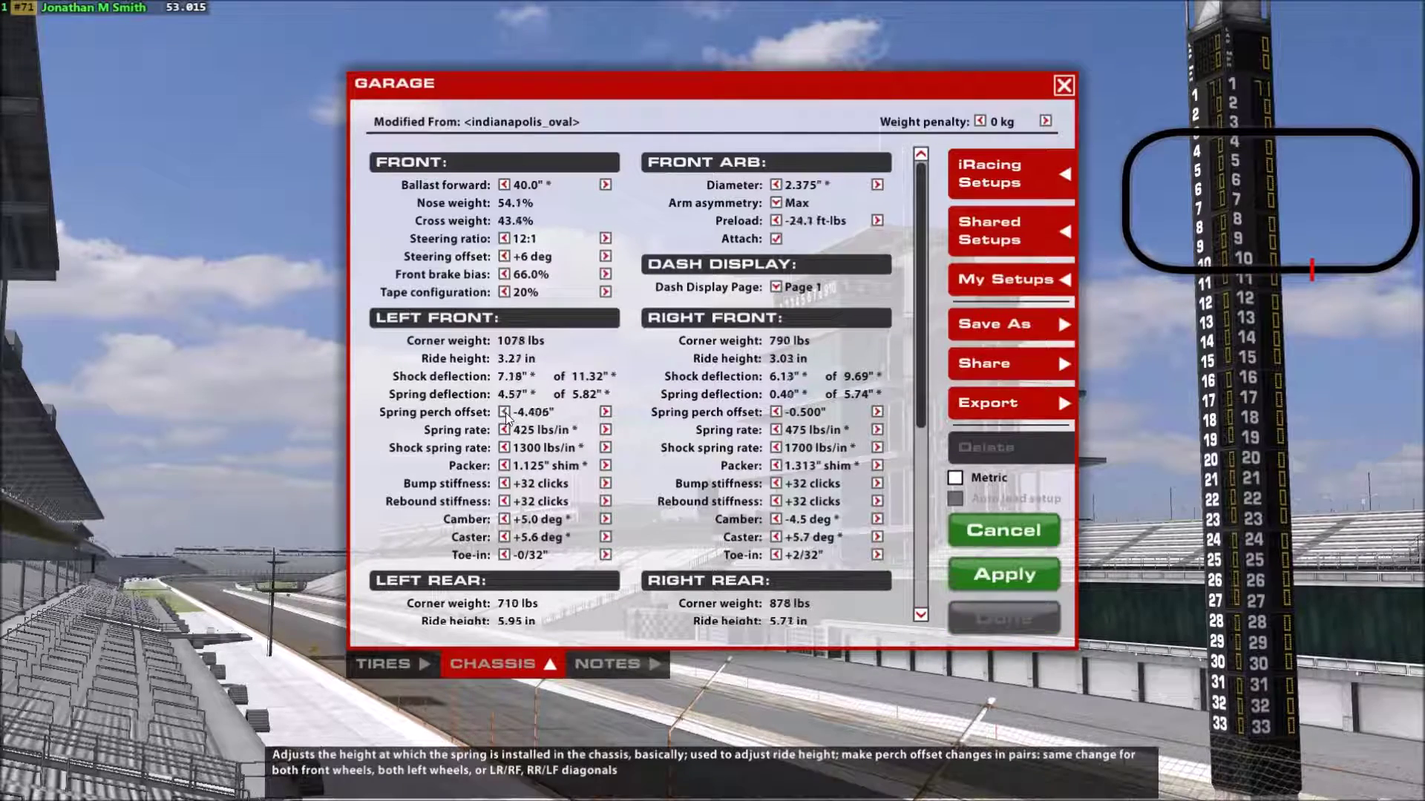
pyautogui.click(505, 412)
pyautogui.click(605, 412)
pyautogui.click(605, 412)
pyautogui.click(605, 411)
pyautogui.click(605, 412)
pyautogui.click(606, 412)
pyautogui.click(606, 411)
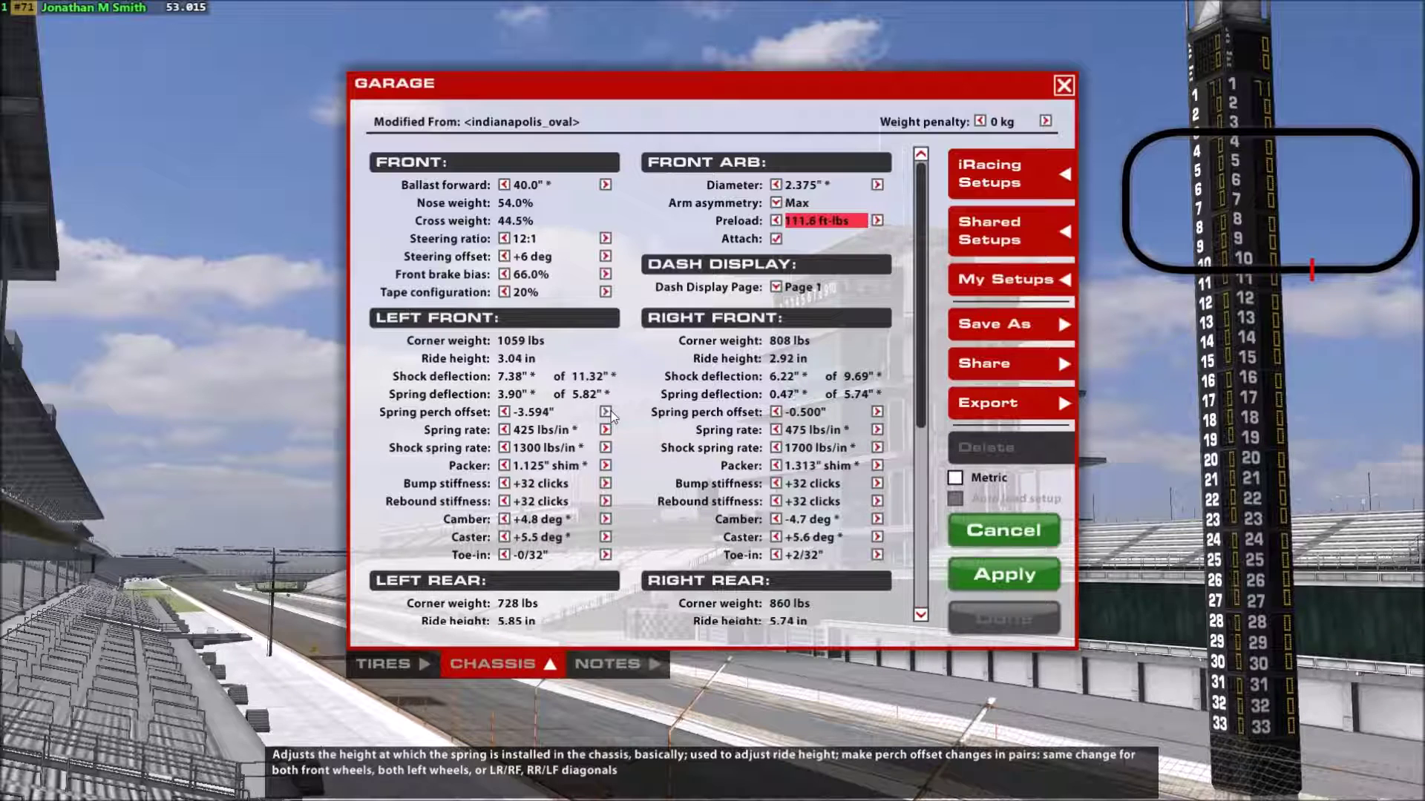
pyautogui.click(606, 412)
pyautogui.click(605, 412)
pyautogui.click(606, 412)
pyautogui.click(606, 412)
pyautogui.click(605, 412)
pyautogui.click(608, 413)
pyautogui.click(609, 412)
pyautogui.click(609, 413)
pyautogui.click(606, 412)
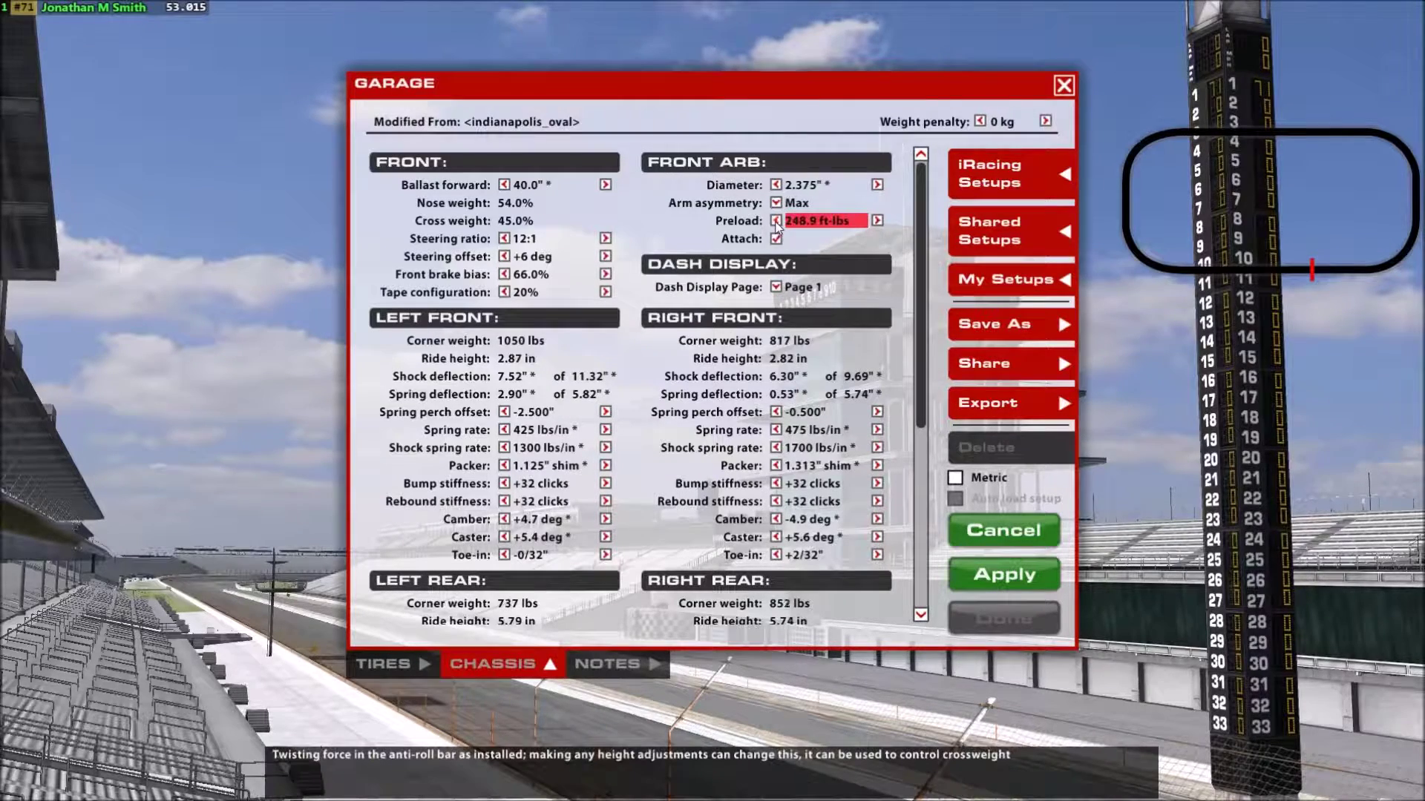
# Bring the front anti-roll bar preload back near zero, about -20 ft-lbs, and apply the change.
pyautogui.click(877, 221)
pyautogui.click(882, 219)
pyautogui.click(882, 219)
pyautogui.click(882, 219)
pyautogui.click(881, 219)
pyautogui.click(882, 219)
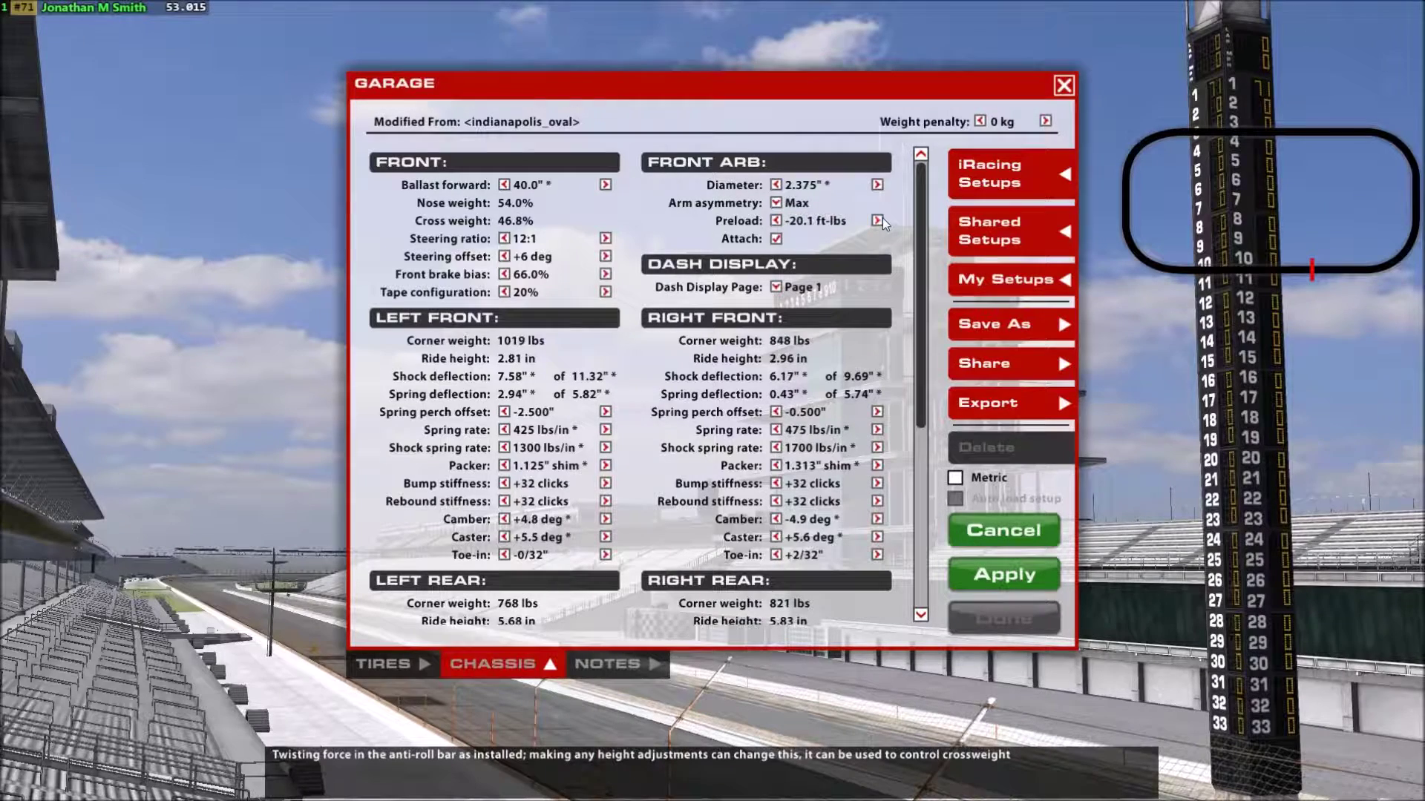
pyautogui.click(879, 220)
pyautogui.click(996, 578)
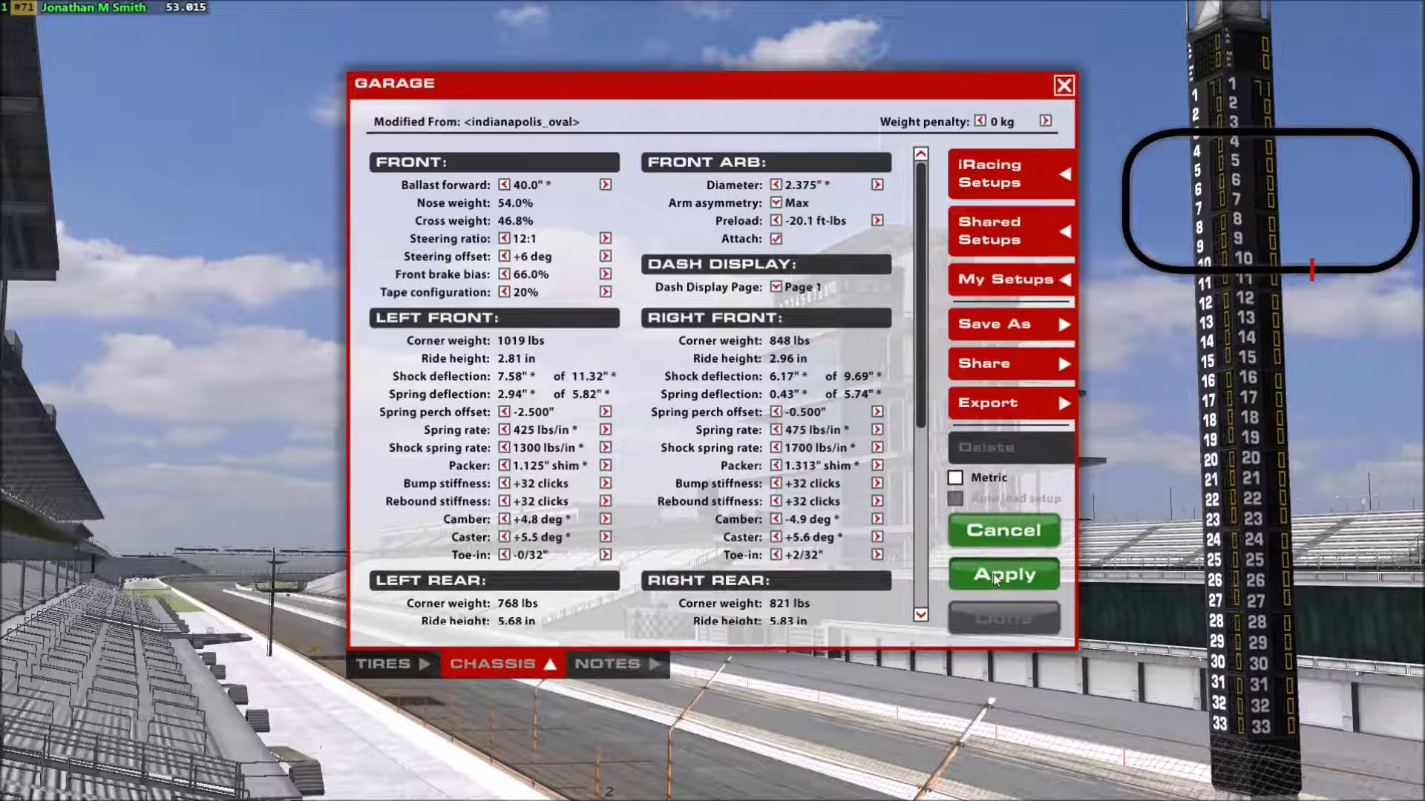
# Reduce the truck arm preload toward zero, apply the setup and check the front cross weight.
pyautogui.scroll(-2, 736, 375)
pyautogui.scroll(-1, 735, 374)
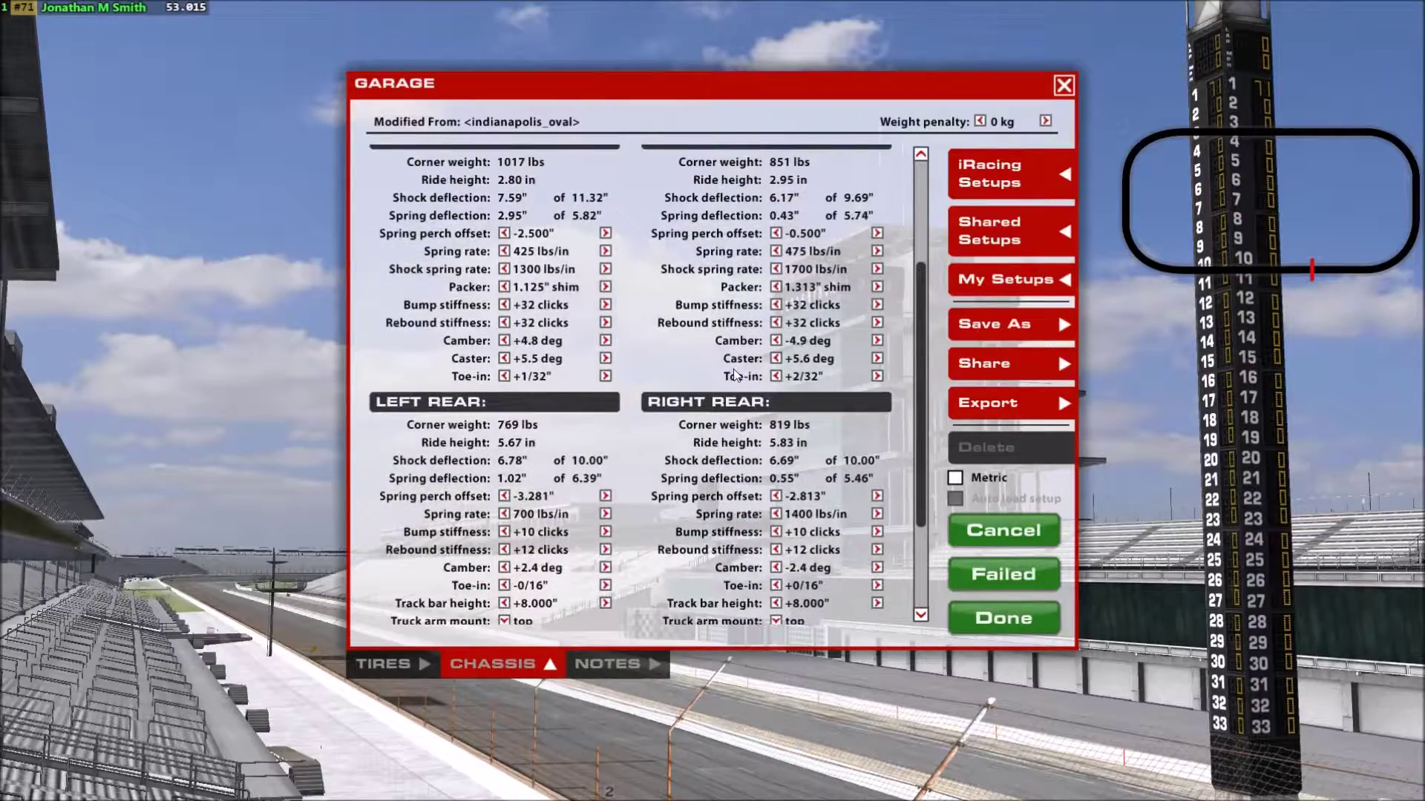
pyautogui.scroll(-2, 473, 460)
pyautogui.scroll(1, 472, 460)
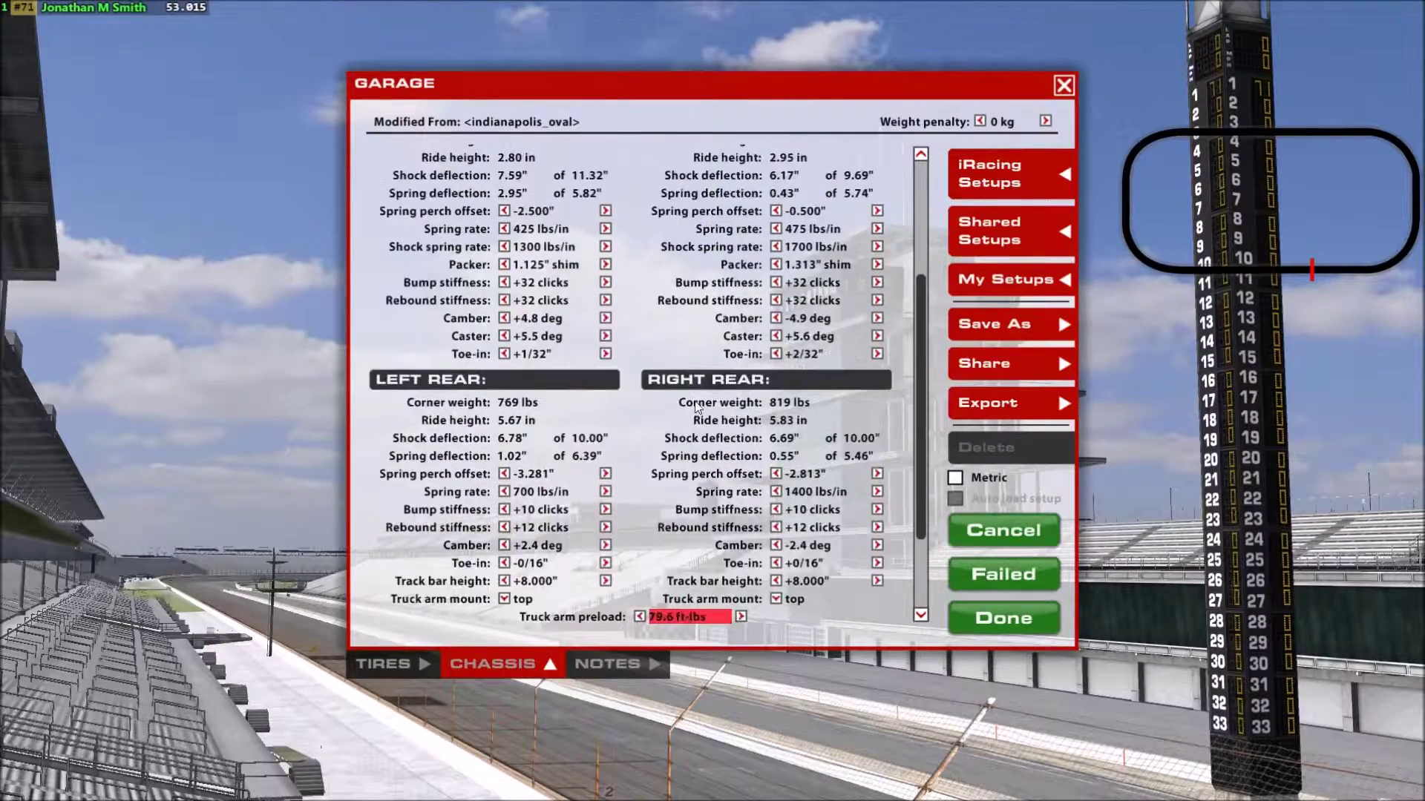
pyautogui.scroll(-1, 472, 460)
pyautogui.click(642, 530)
pyautogui.click(641, 530)
pyautogui.click(641, 530)
pyautogui.click(642, 530)
pyautogui.click(641, 529)
pyautogui.click(640, 528)
pyautogui.click(639, 529)
pyautogui.click(639, 529)
pyautogui.click(1004, 575)
pyautogui.scroll(5, 823, 525)
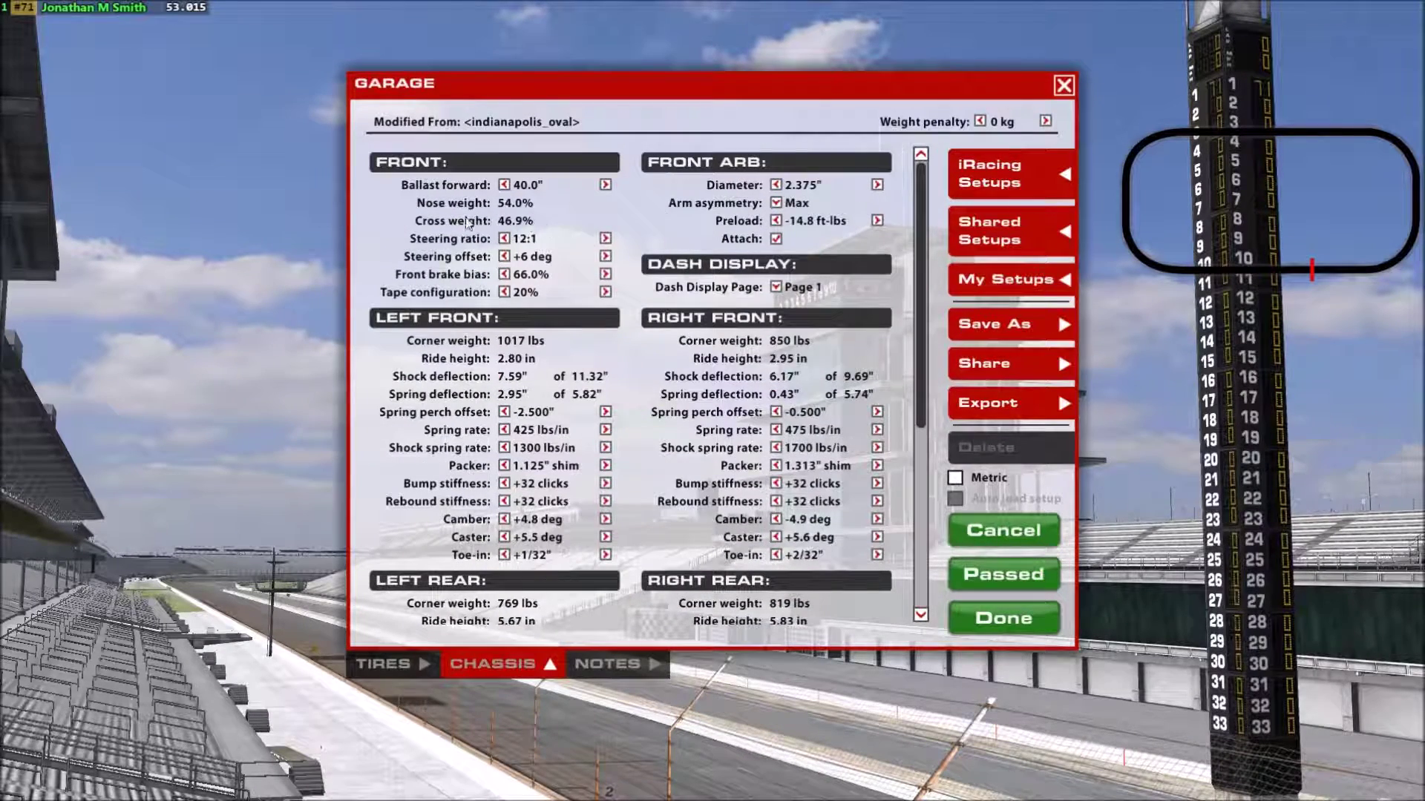
# Review the chassis settings and set the left front spring perch offset to -1.625".
pyautogui.scroll(-3, 587, 241)
pyautogui.scroll(-7, 587, 241)
pyautogui.scroll(3, 634, 337)
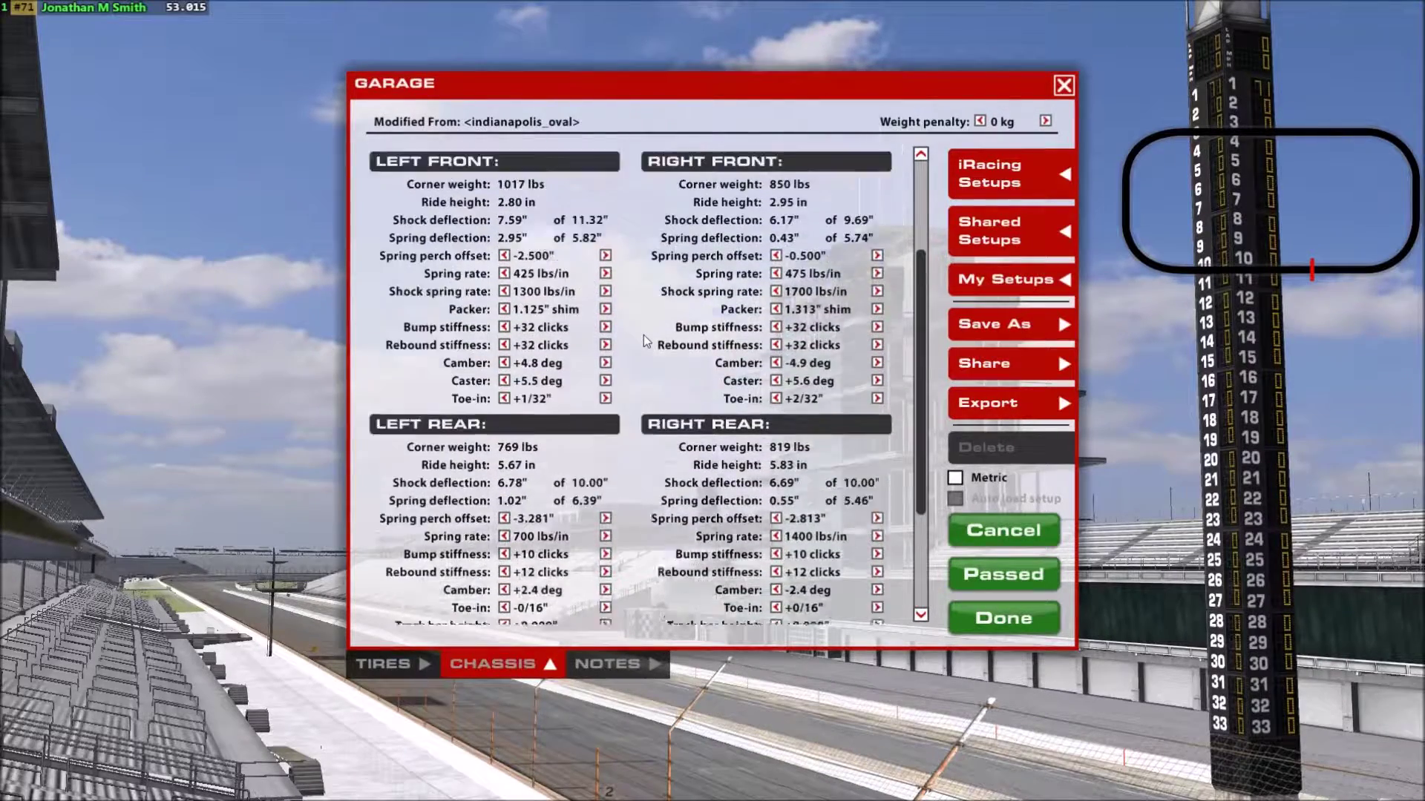
pyautogui.scroll(6, 645, 341)
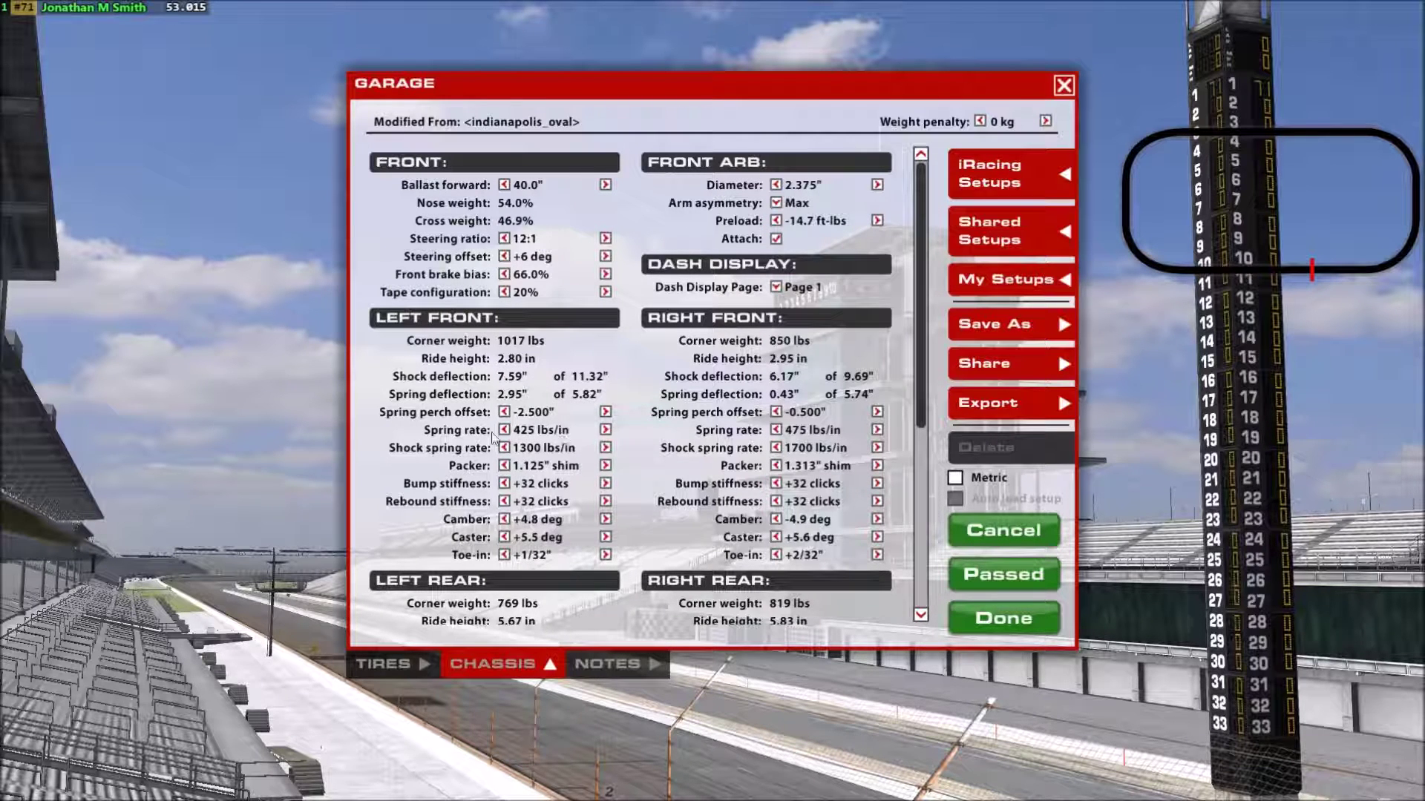
pyautogui.click(504, 413)
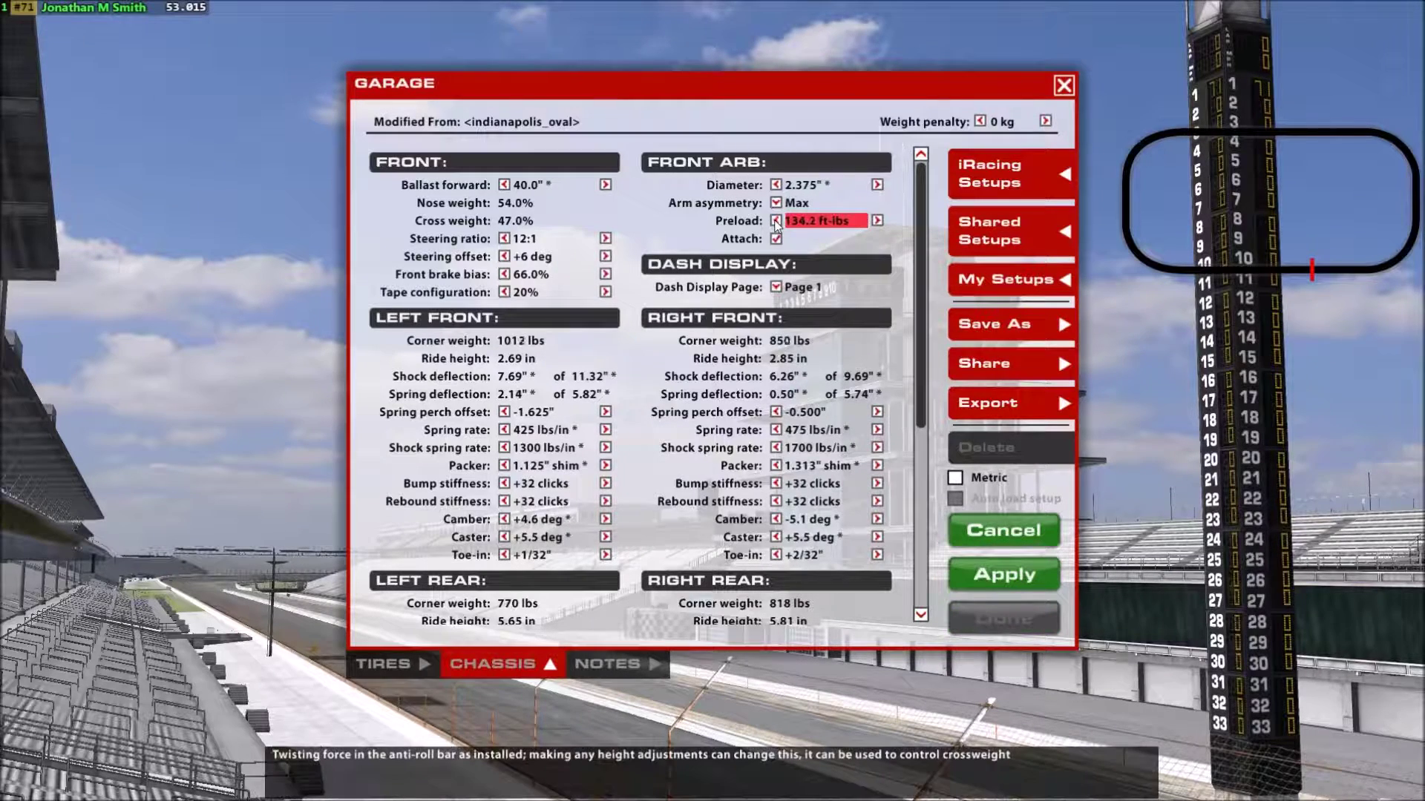
# Bring the front anti-roll bar preload to 17.6 ft-lbs and apply the change.
pyautogui.click(879, 223)
pyautogui.click(879, 222)
pyautogui.click(775, 222)
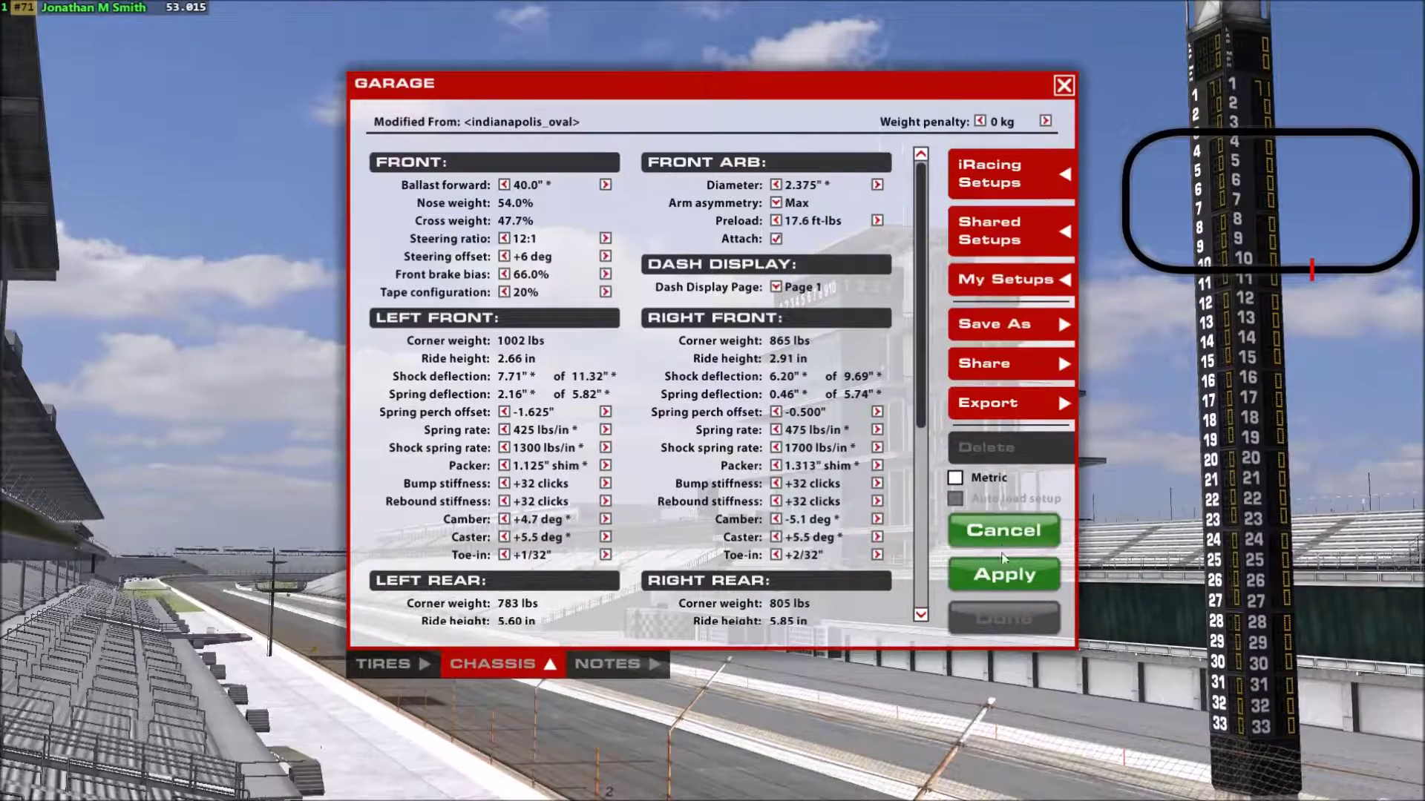
# Review the front and rear corner settings, accept the setup and start a test run on track.
pyautogui.scroll(-5, 791, 369)
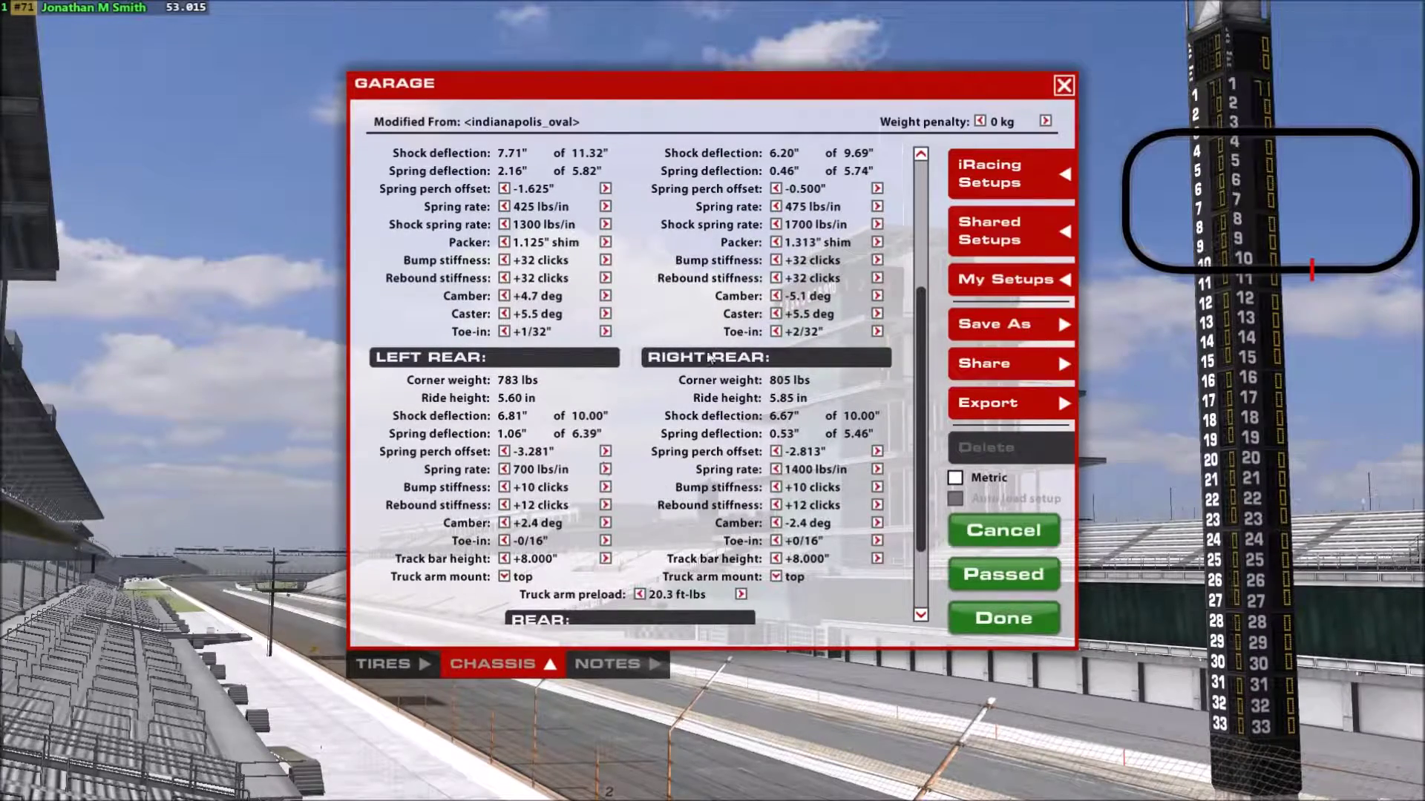
pyautogui.scroll(3, 602, 352)
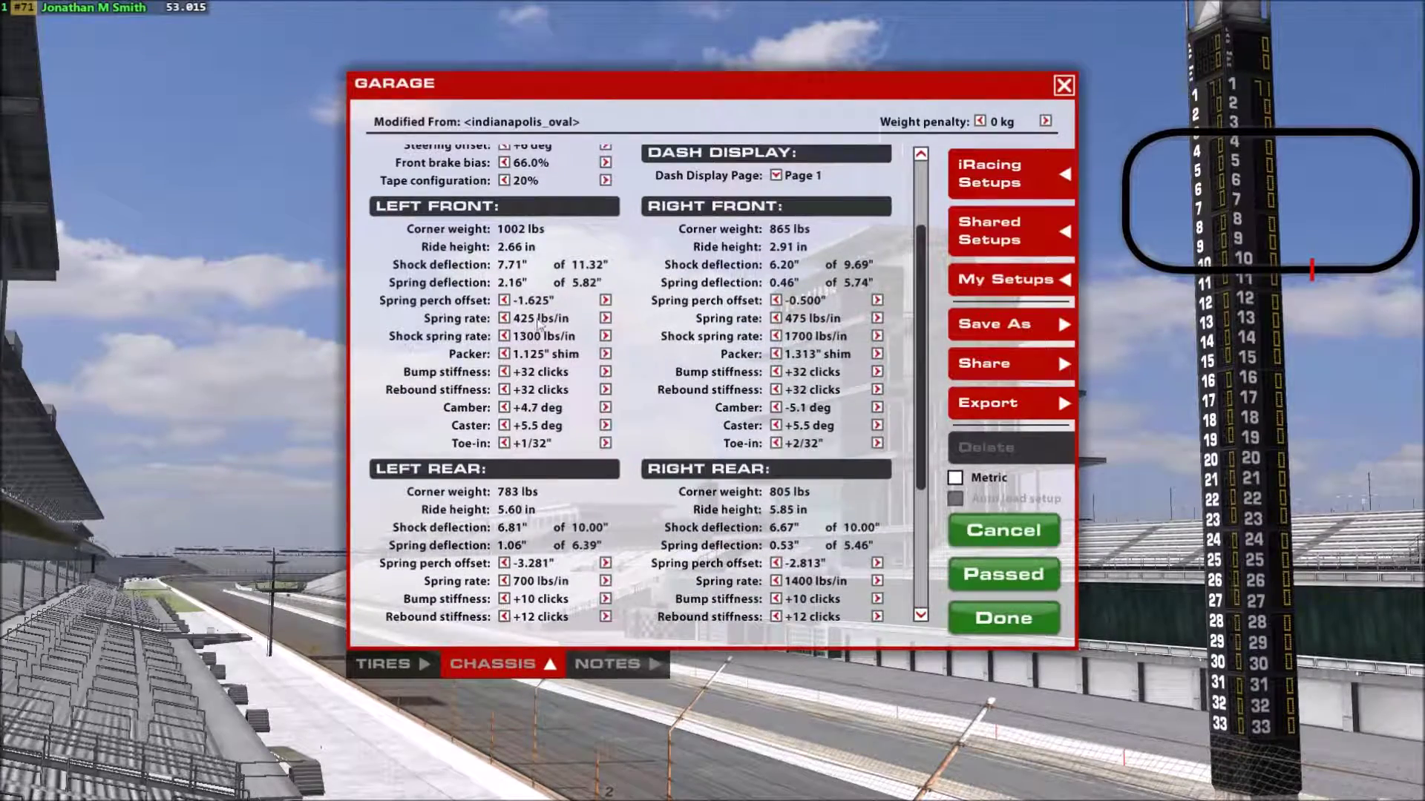
pyautogui.scroll(1, 562, 351)
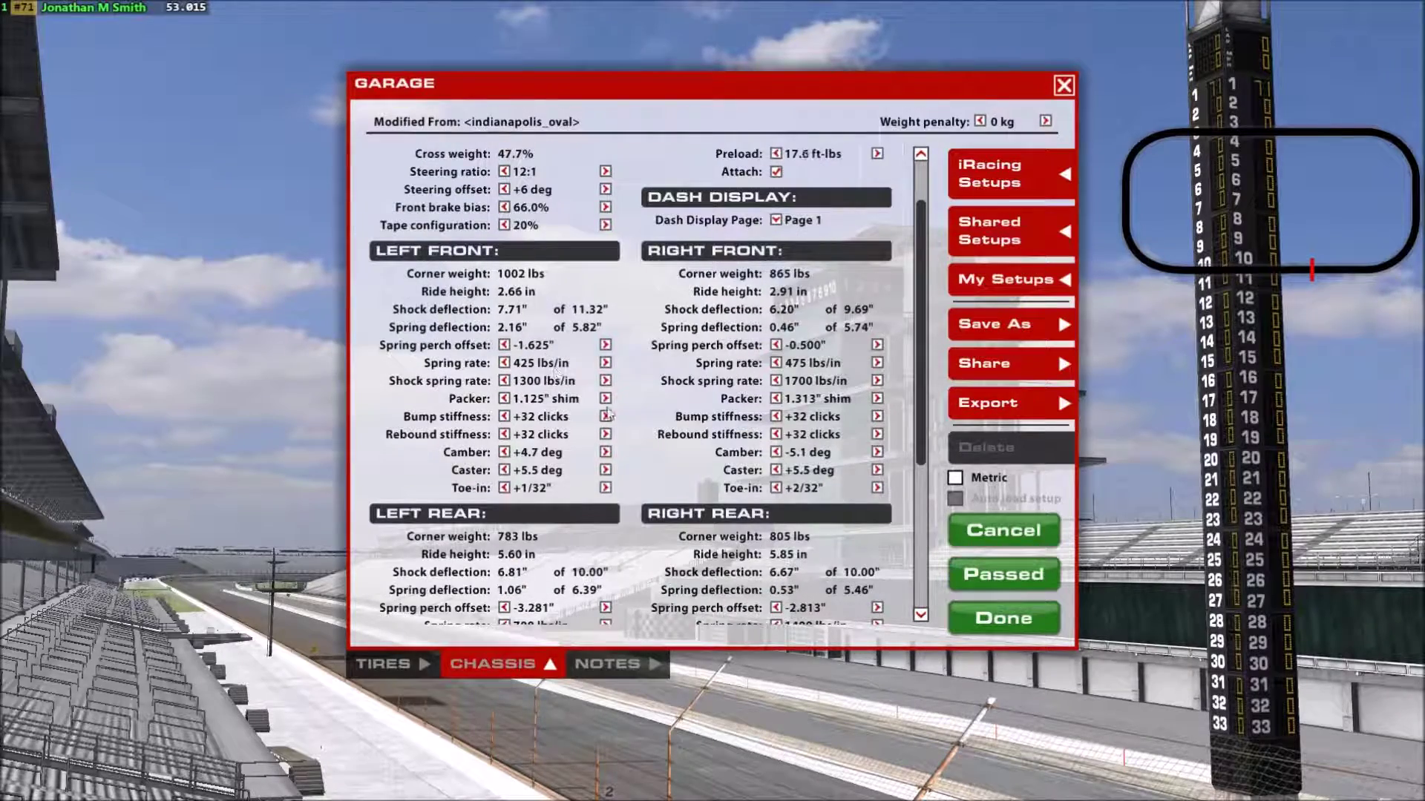
pyautogui.click(1003, 616)
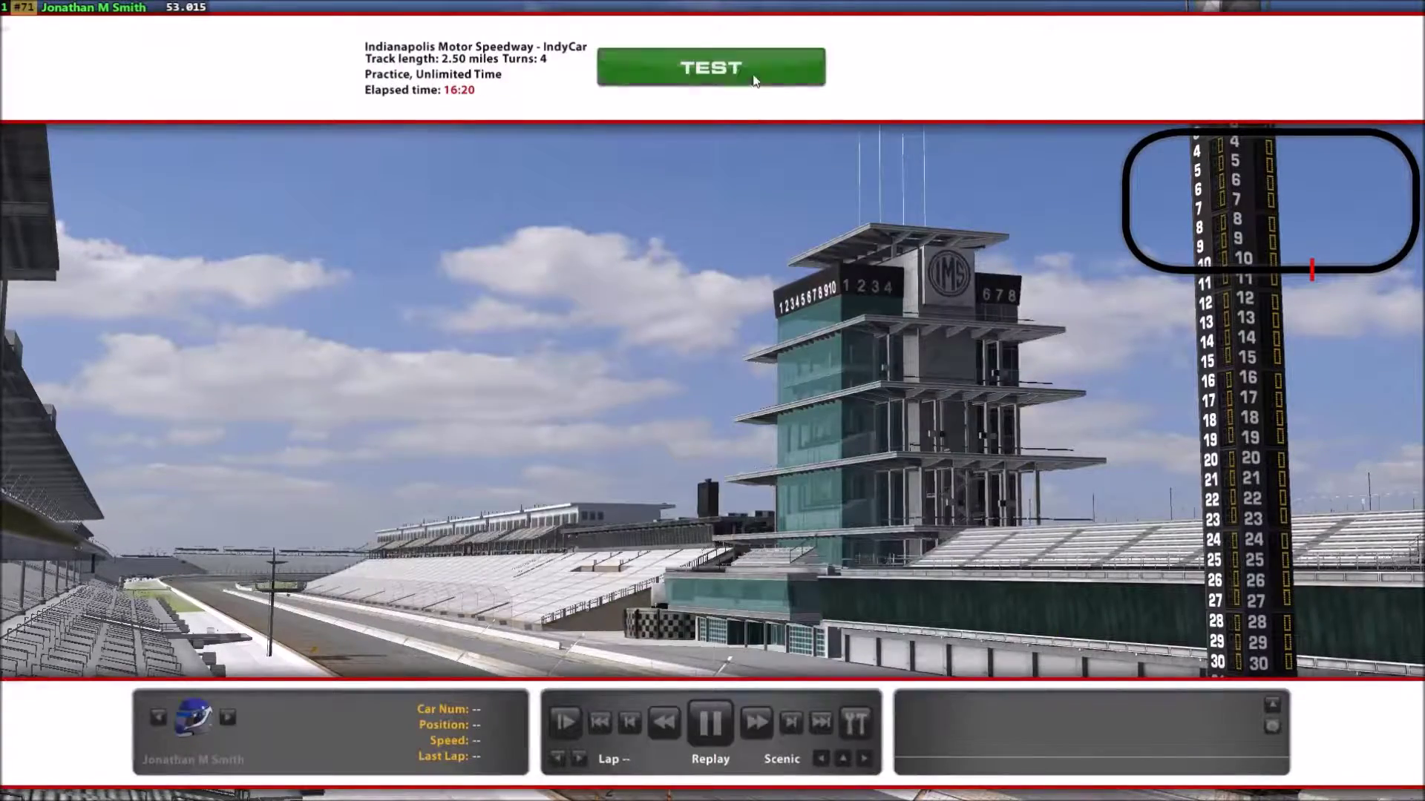
pyautogui.click(741, 70)
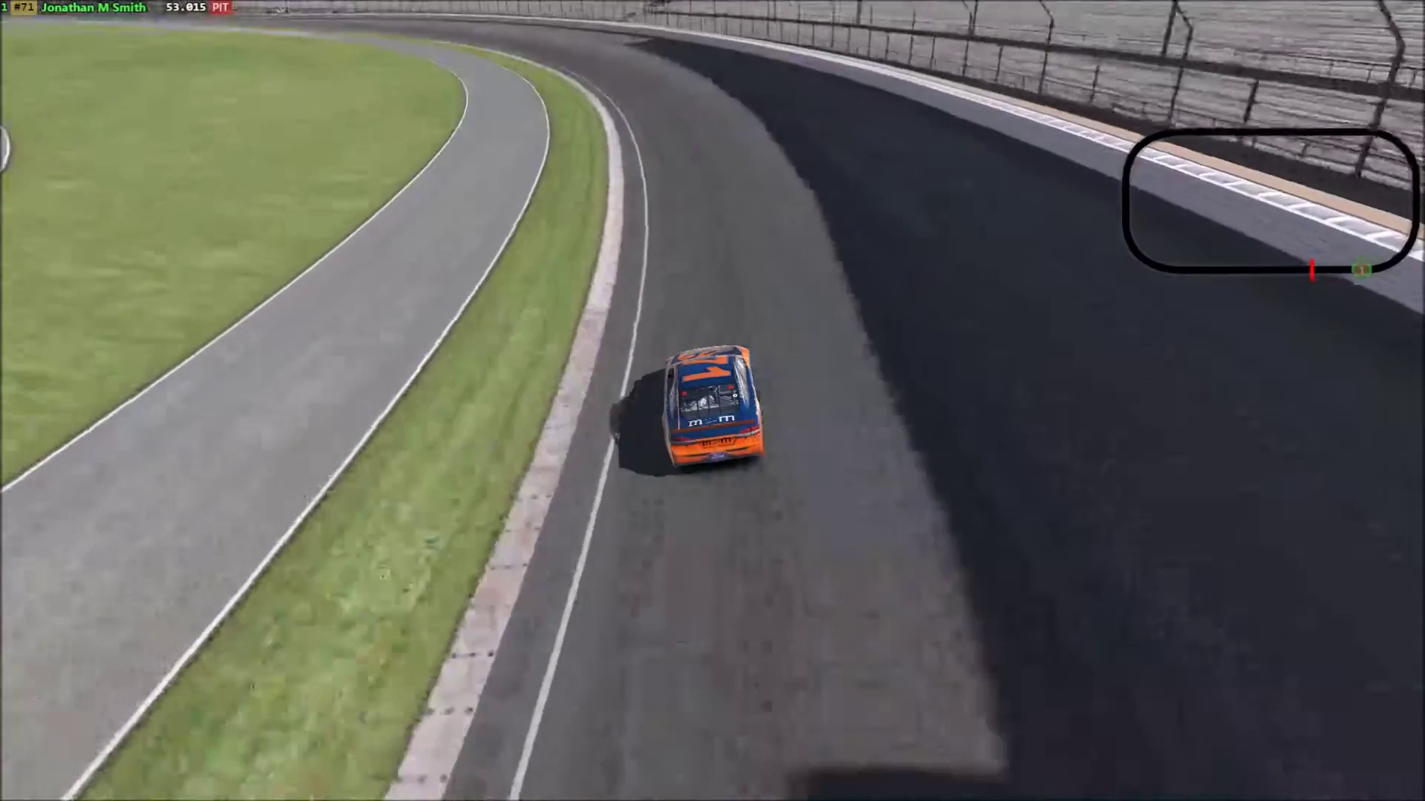
# Switch to MoTeC i2 Pro and open the newest telemetry log, recorded 7/23/2016 at 3:20:40 PM.
pyautogui.hotkey('alt', 'Tab')
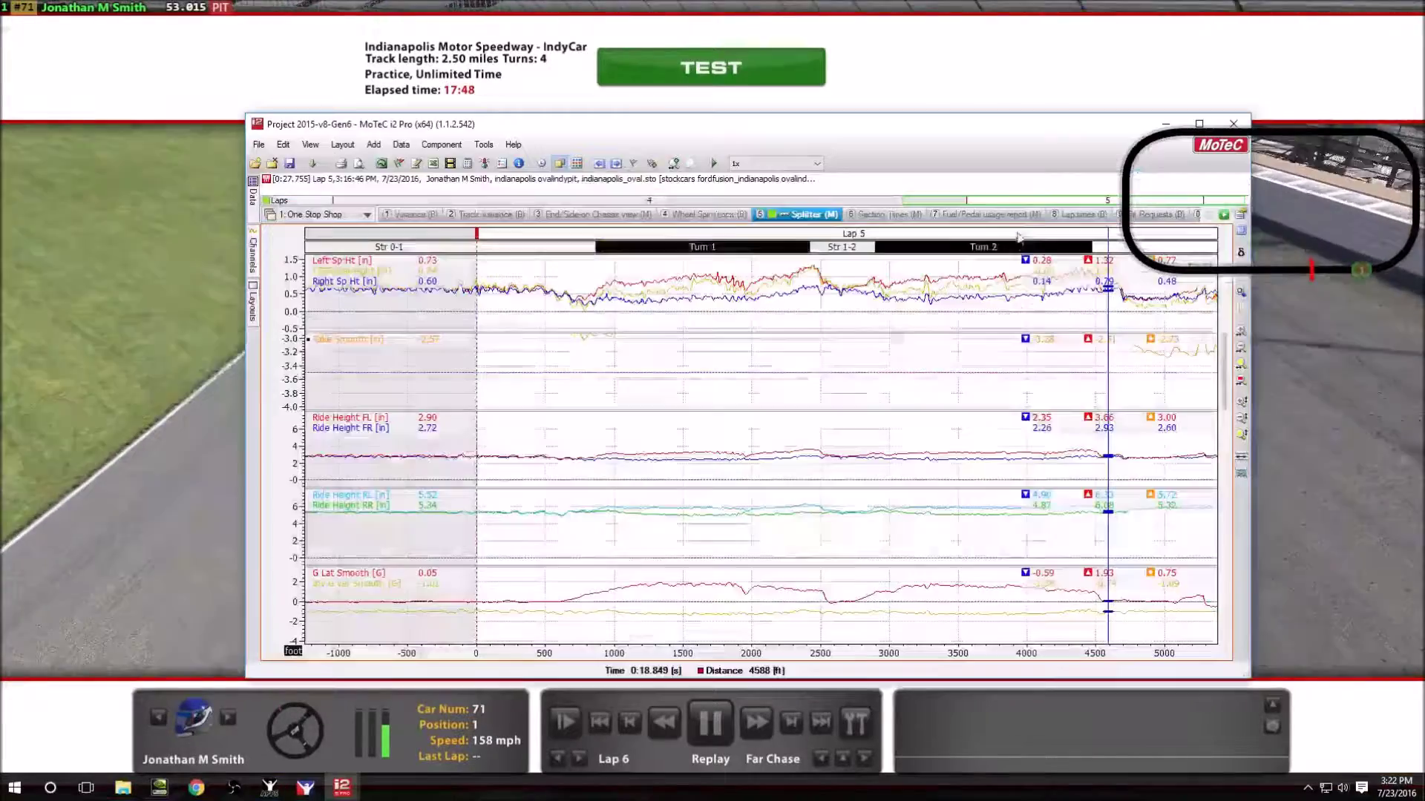
pyautogui.click(258, 145)
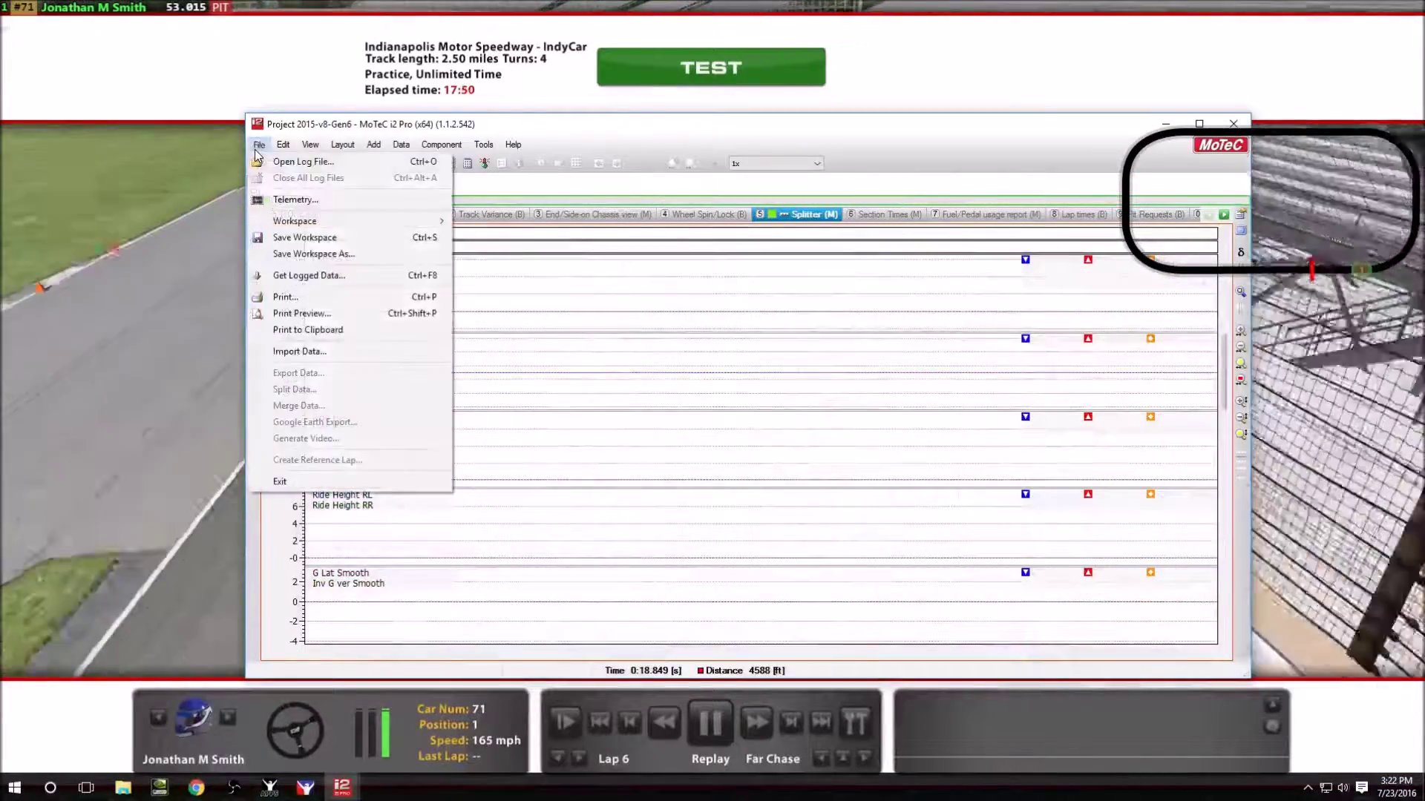
pyautogui.click(293, 162)
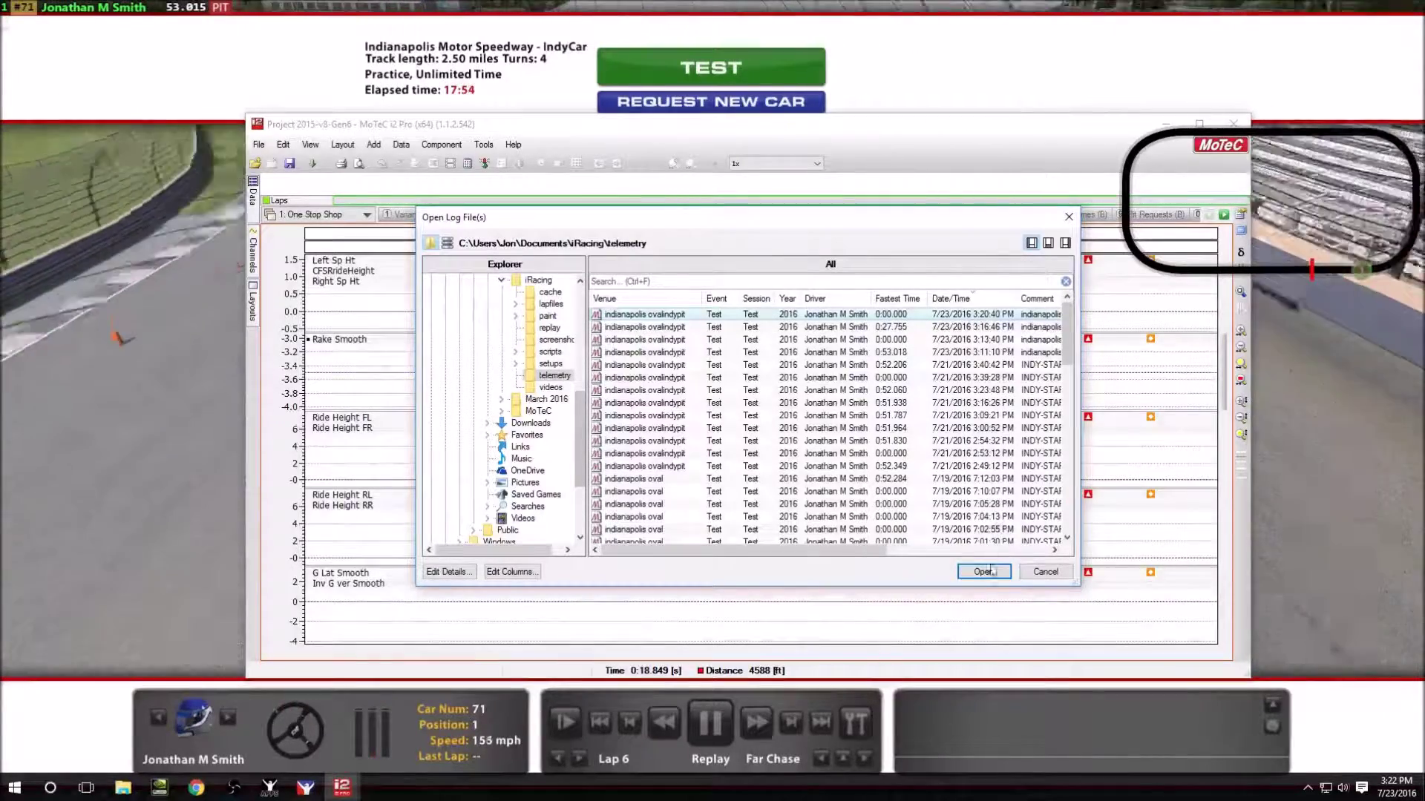
pyautogui.click(984, 572)
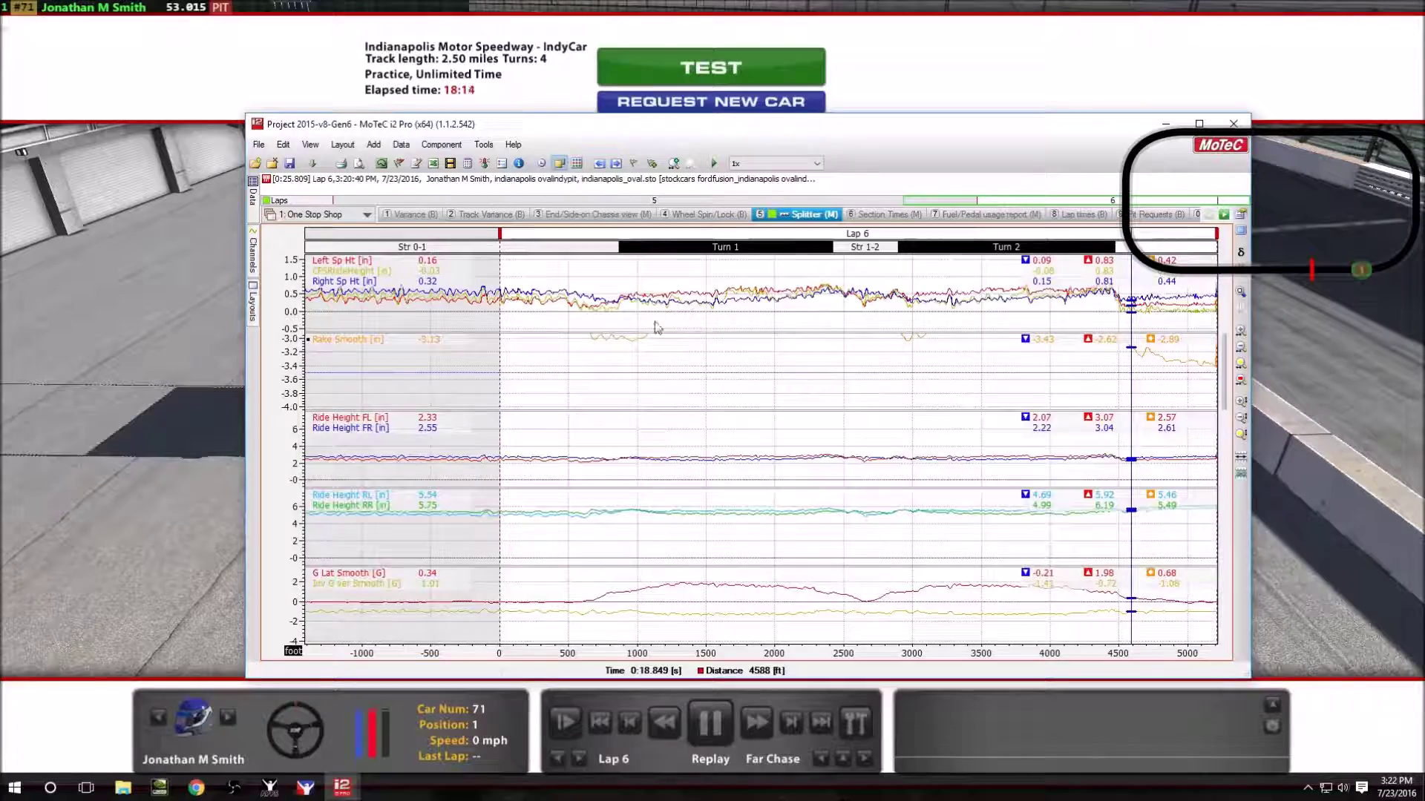
# Play back laps 6 and 5, examining the splitter and ride height traces through the turns.
pyautogui.scroll(5, 636, 328)
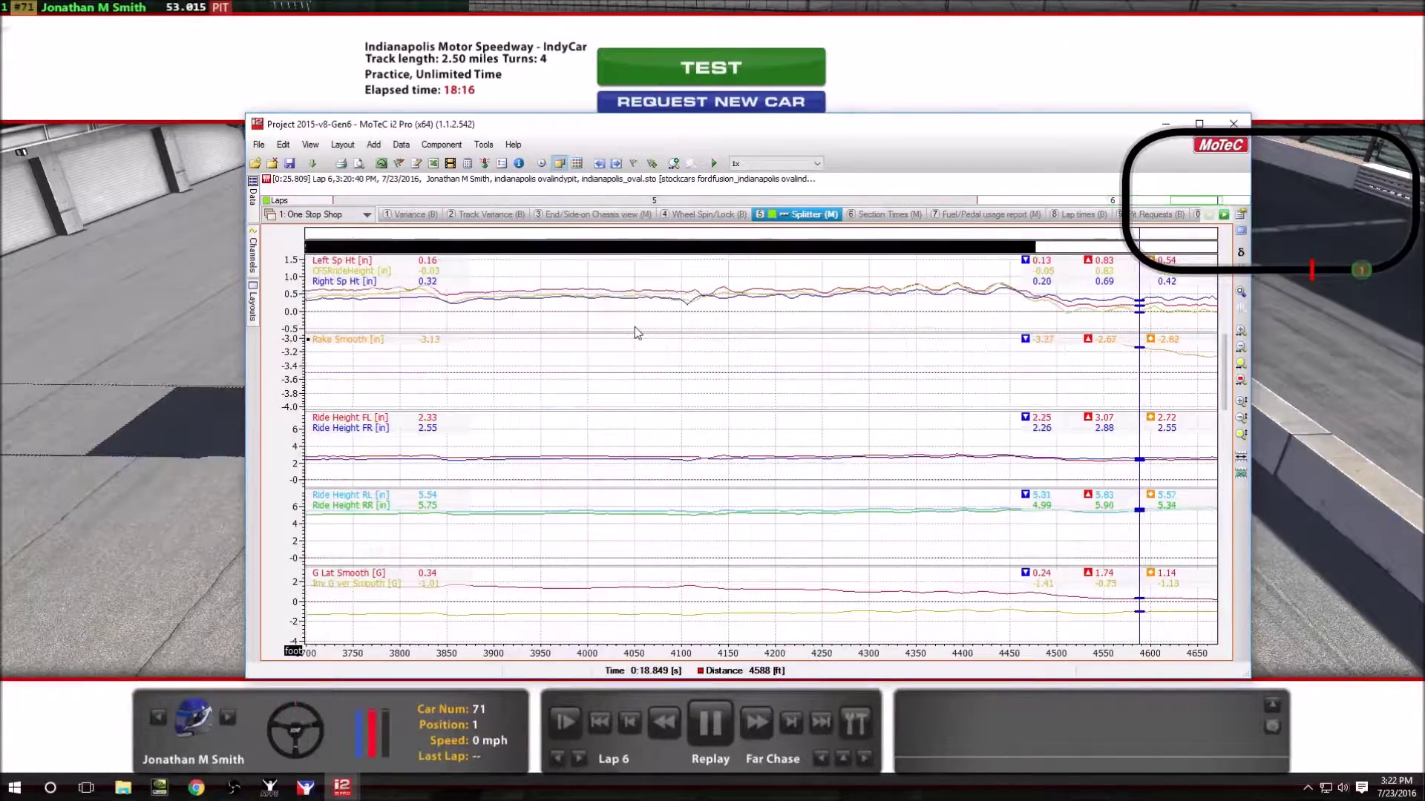
pyautogui.scroll(-5, 635, 327)
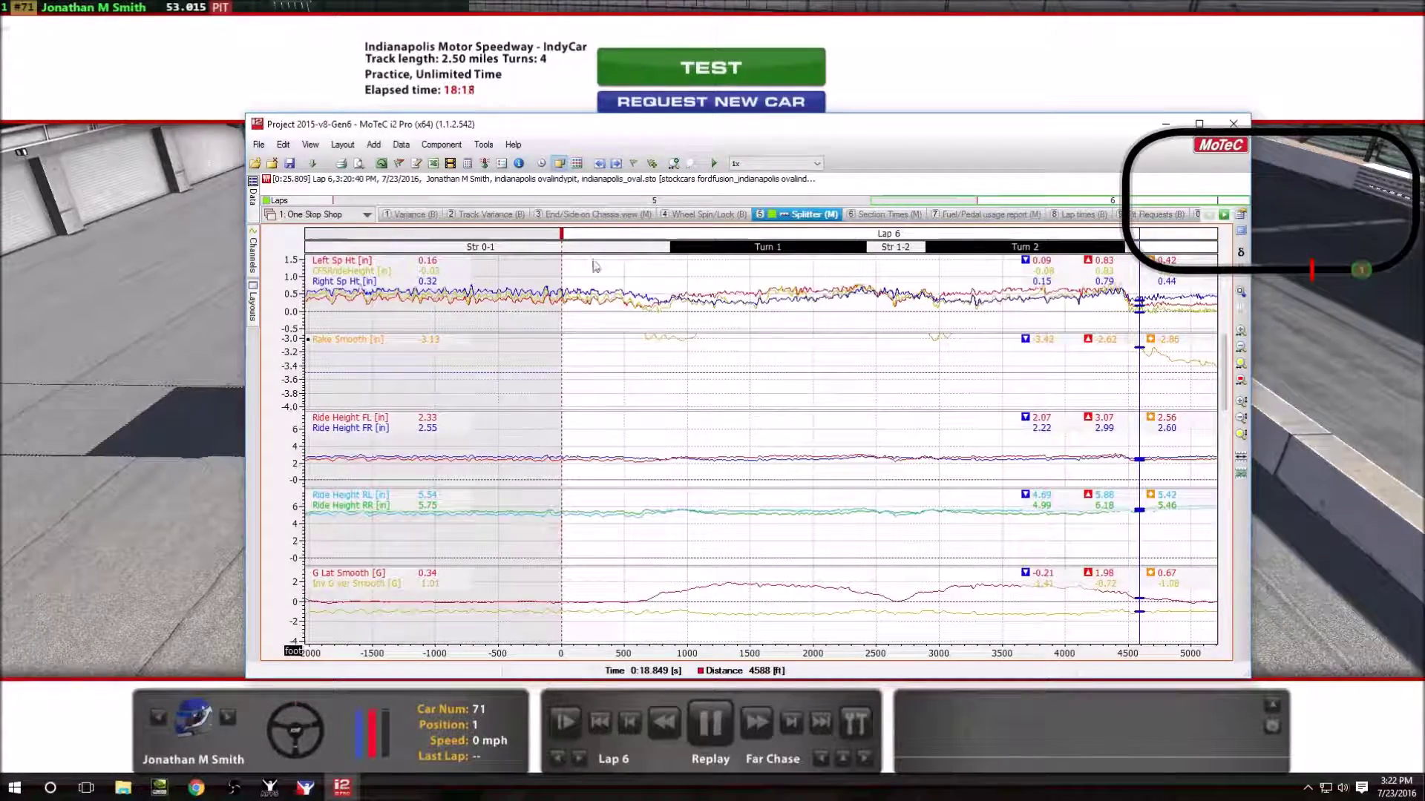
pyautogui.click(714, 163)
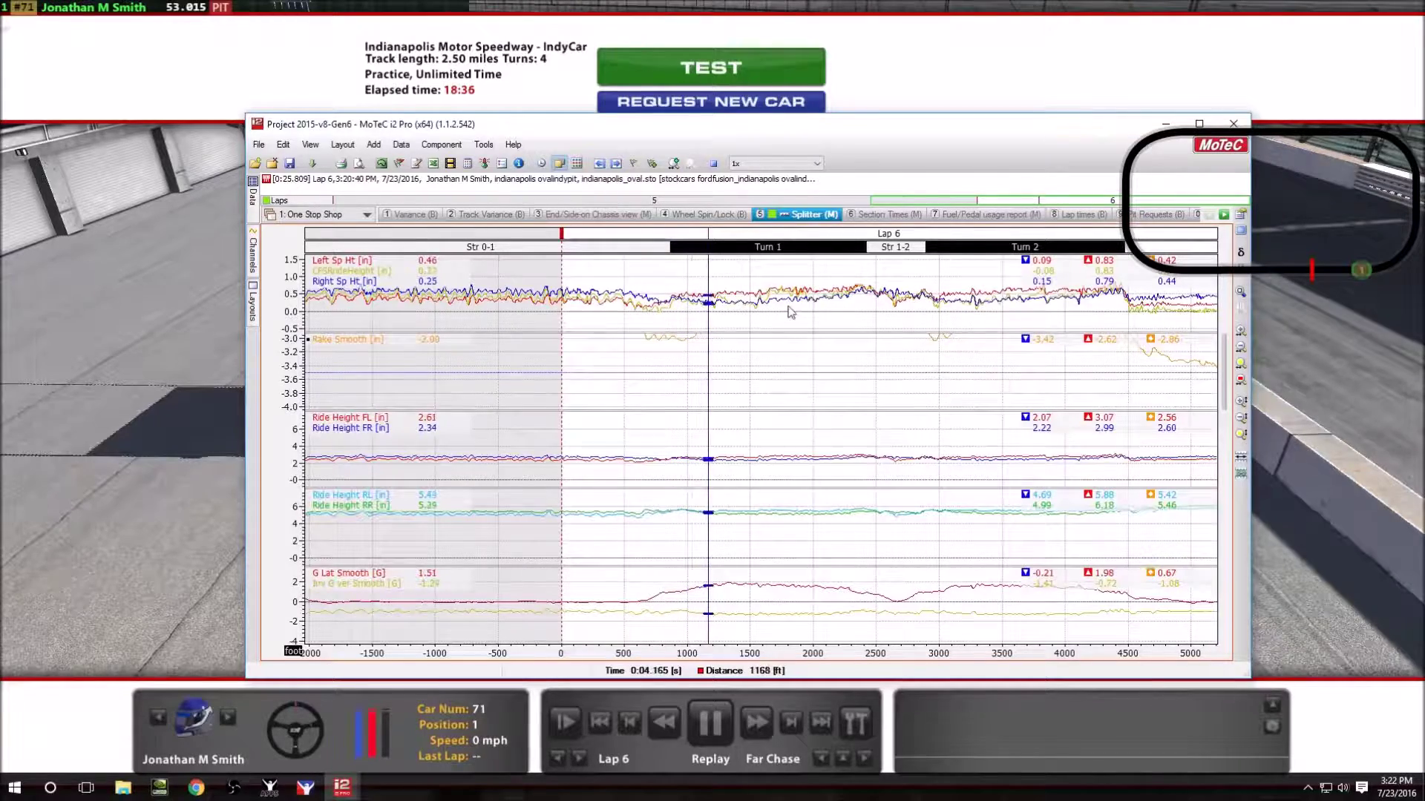
pyautogui.scroll(-1, 1002, 520)
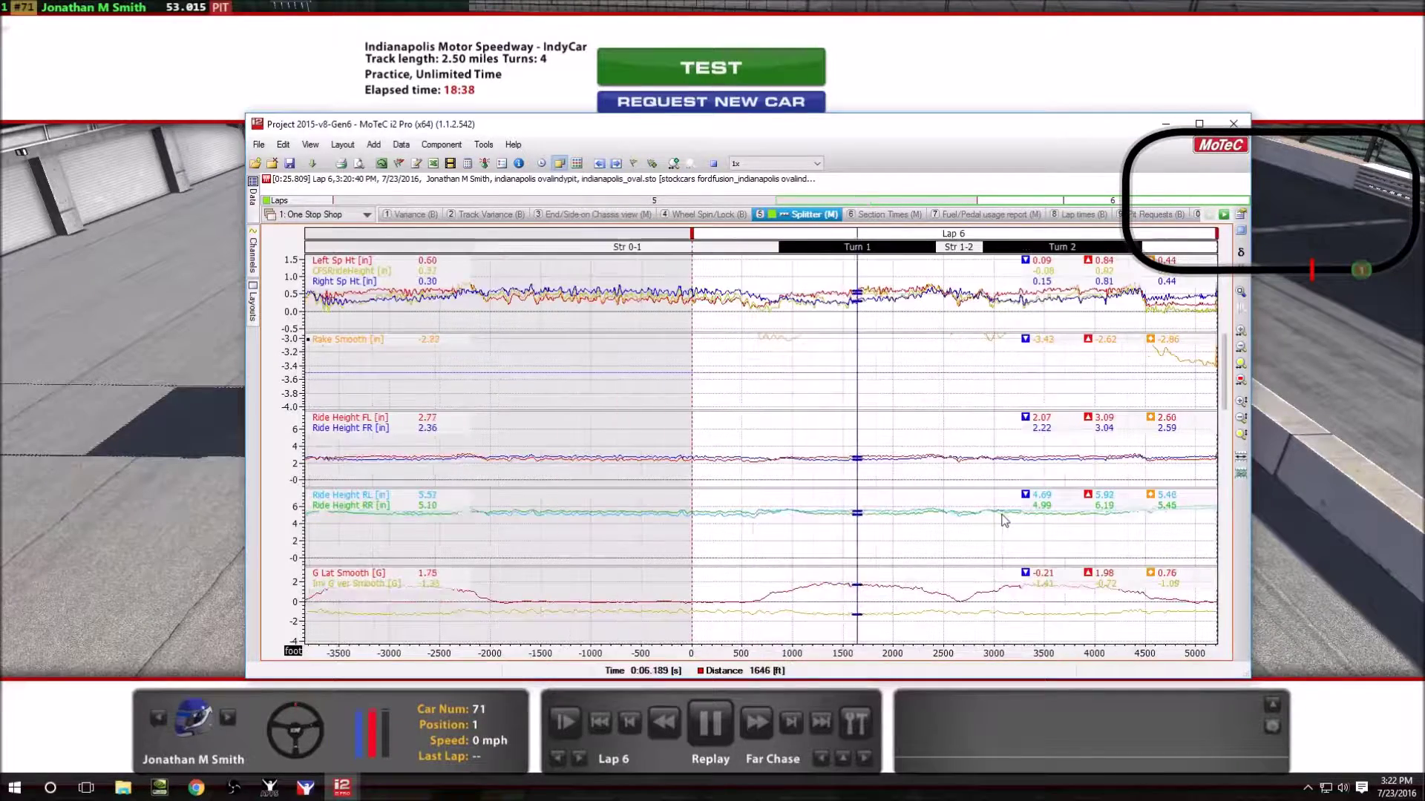
pyautogui.scroll(1, 1001, 520)
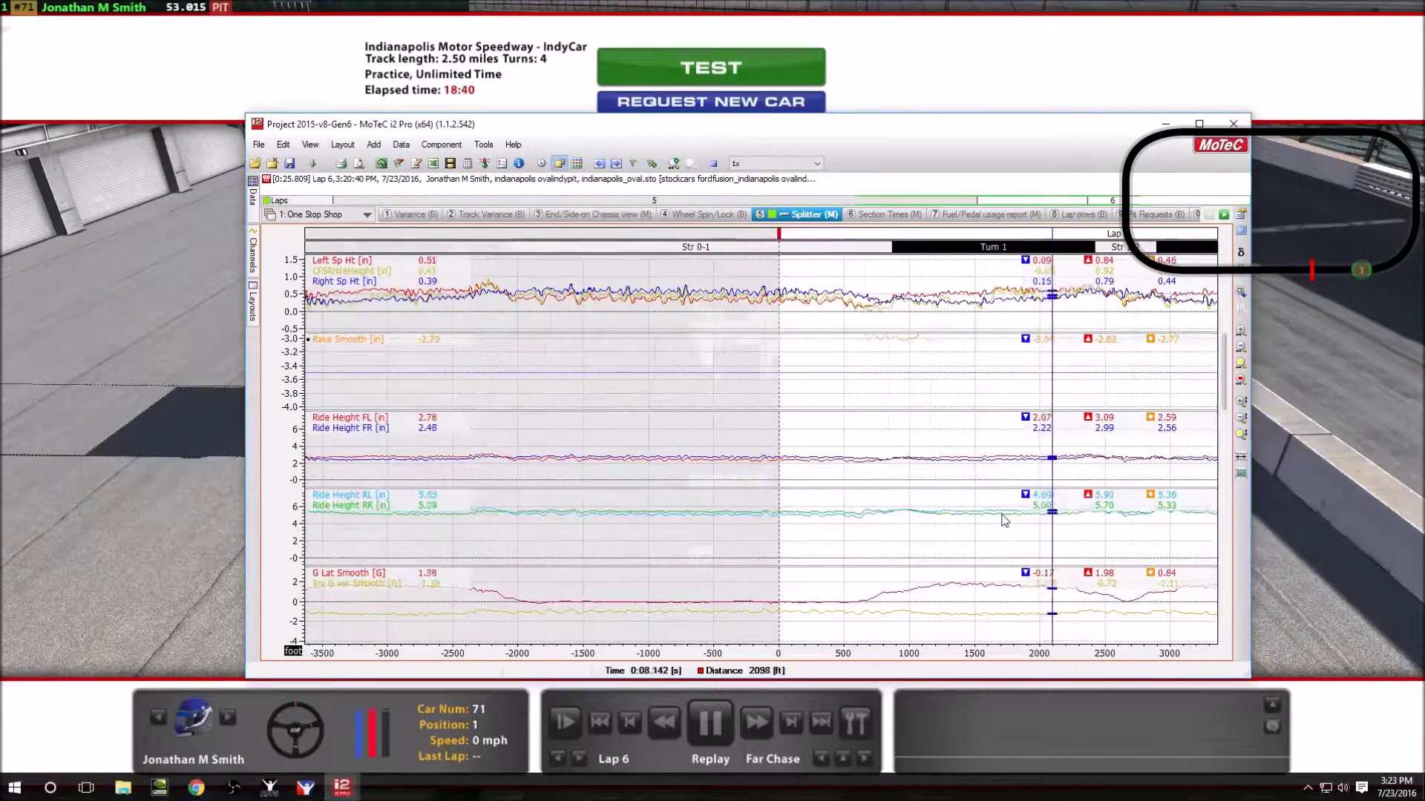
pyautogui.scroll(3, 1001, 519)
pyautogui.scroll(-3, 1002, 520)
pyautogui.scroll(-1, 1004, 519)
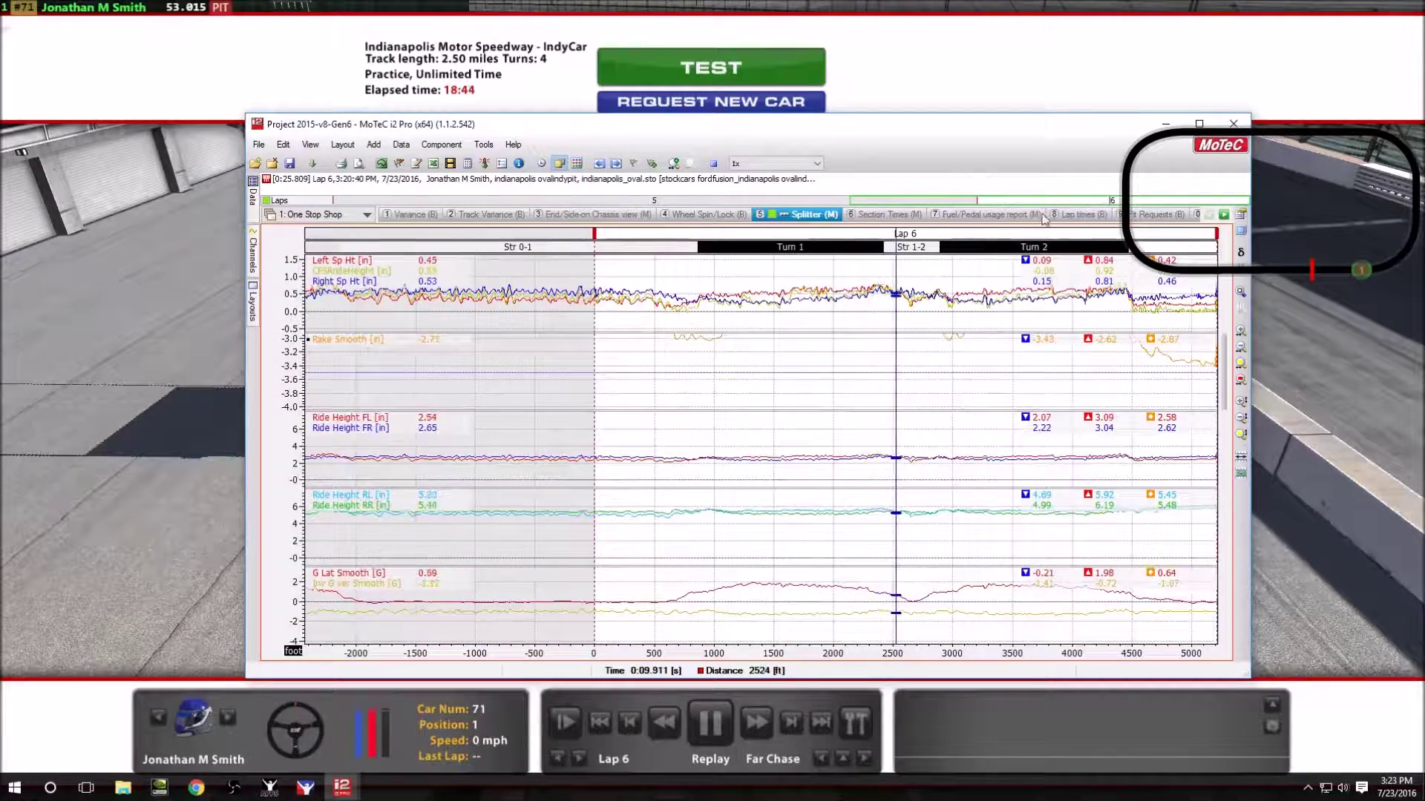
pyautogui.click(756, 202)
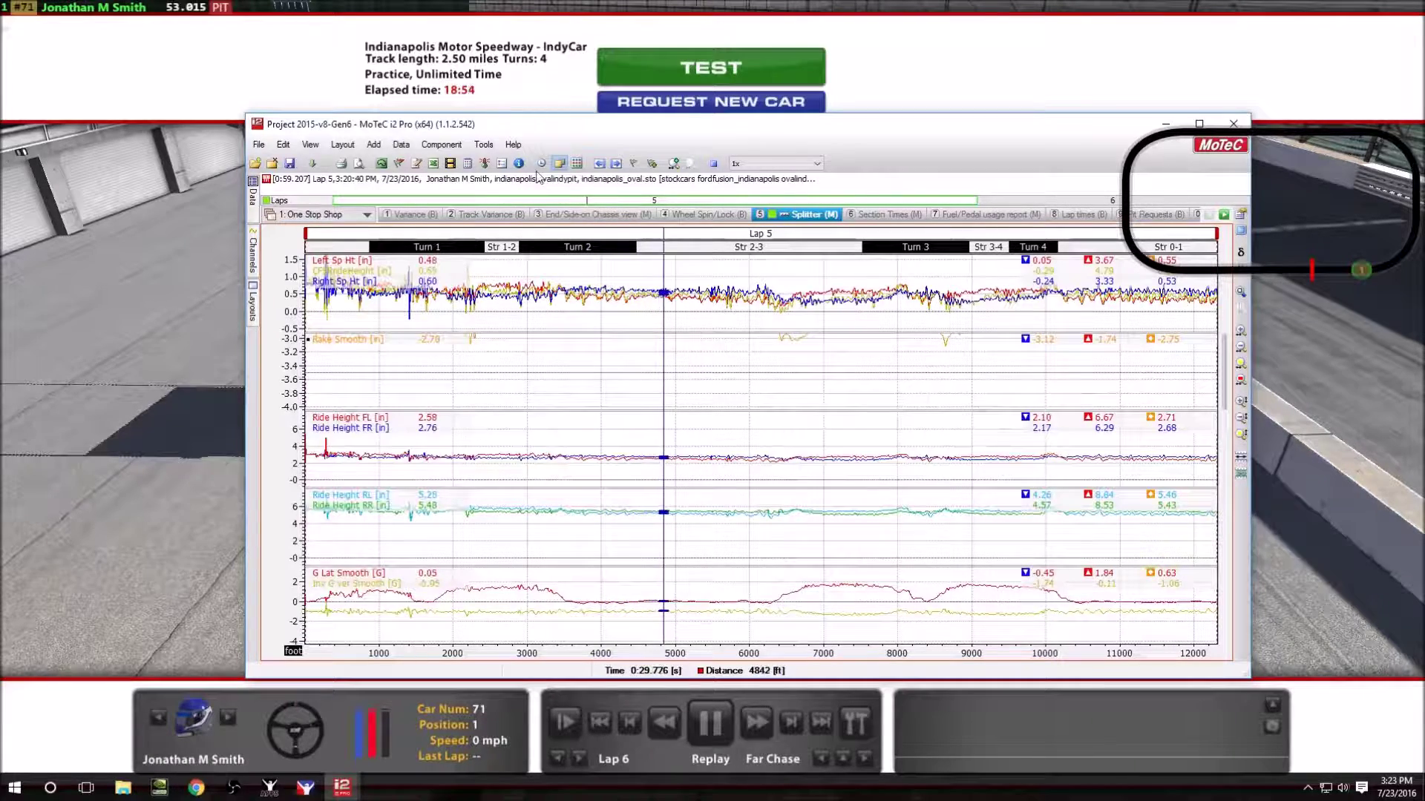
pyautogui.click(714, 164)
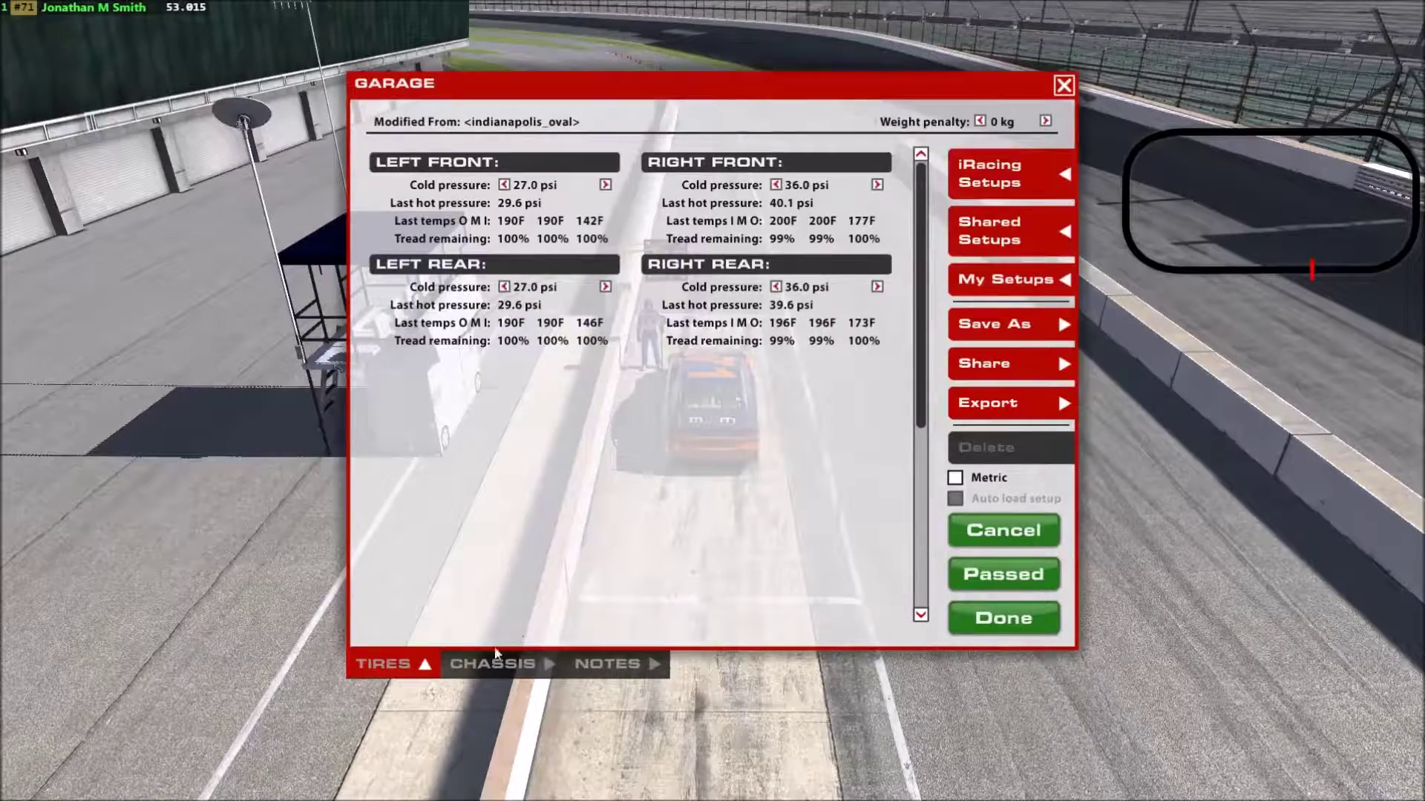
# In the garage's chassis settings, set the ballast forward to 20.0".
pyautogui.click(489, 663)
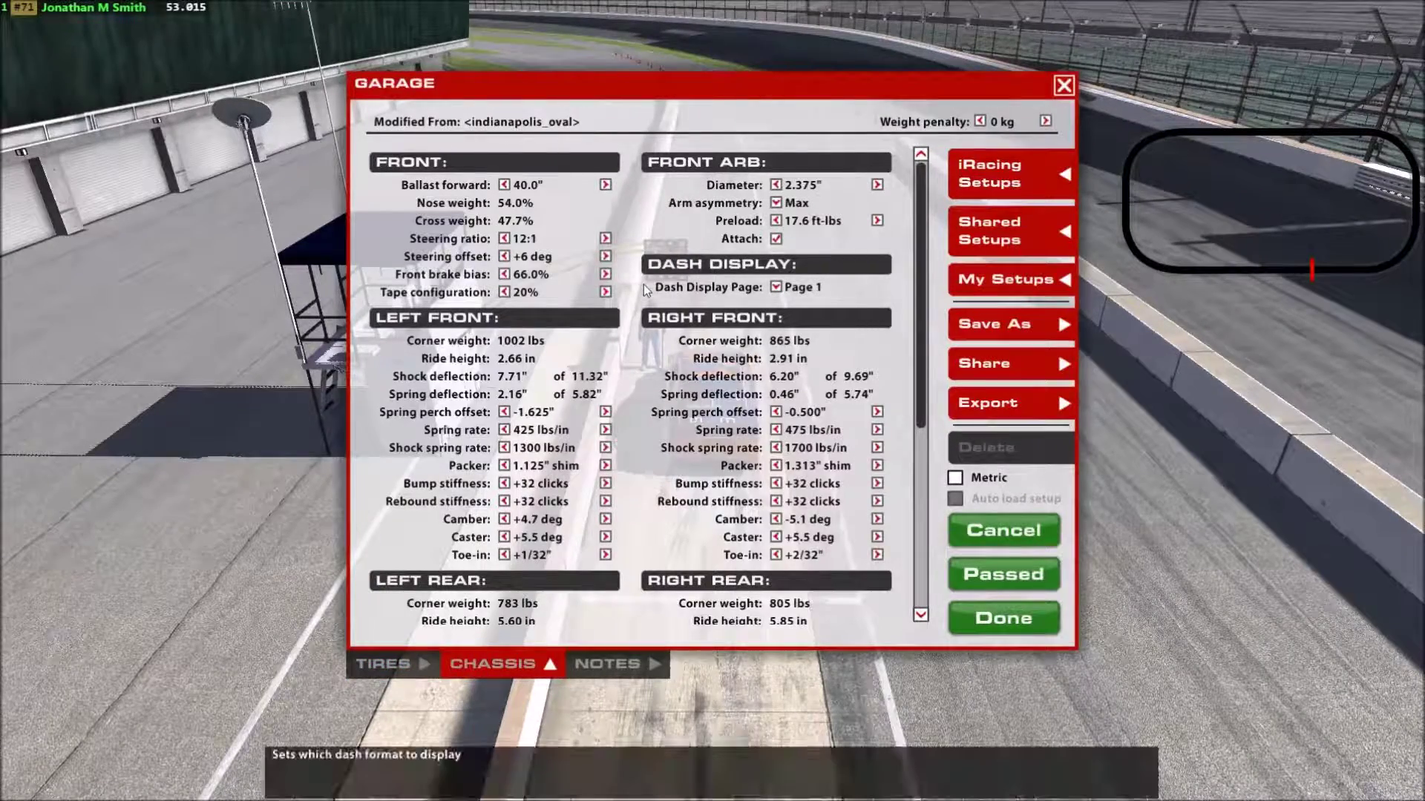
pyautogui.scroll(-5, 608, 301)
pyautogui.scroll(5, 568, 272)
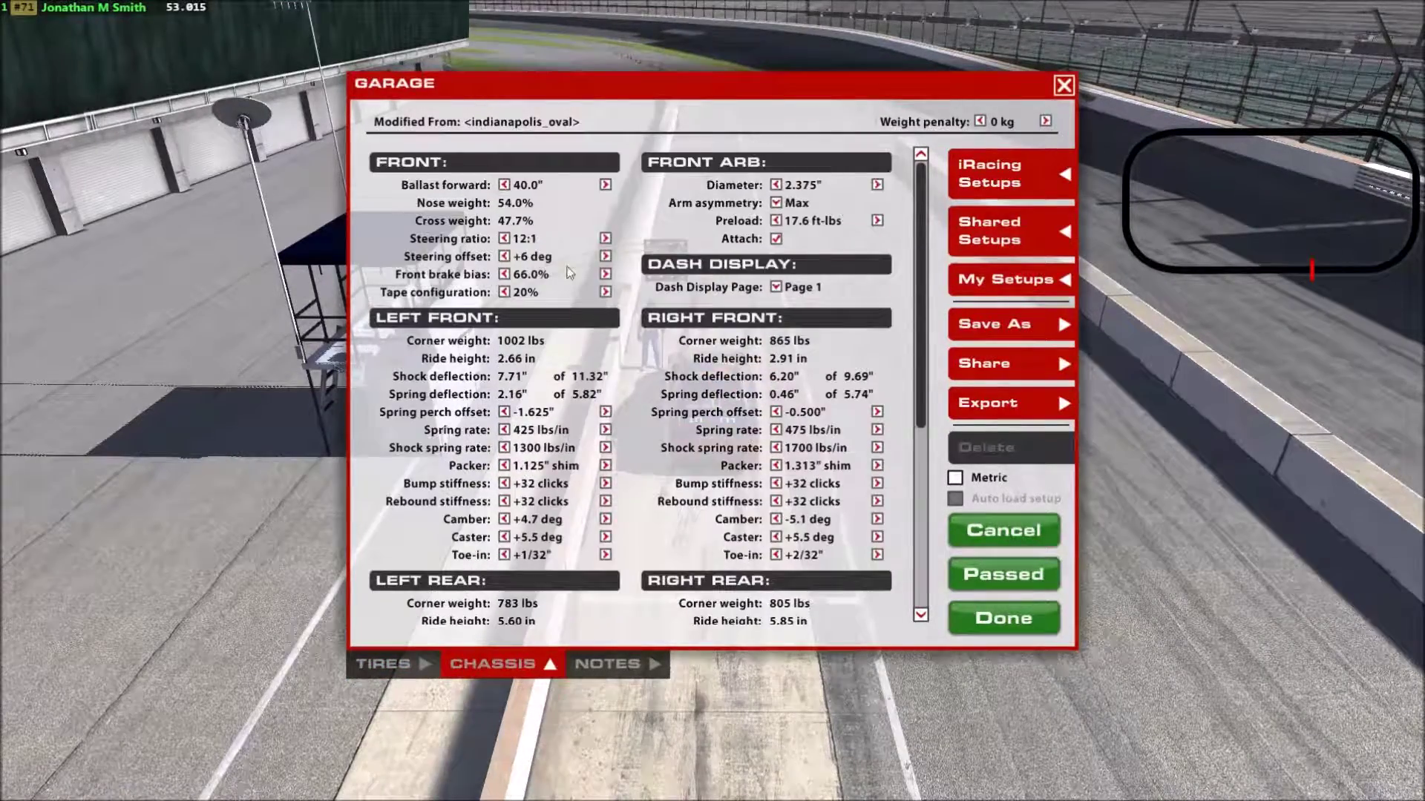
pyautogui.click(505, 184)
pyautogui.click(504, 184)
pyautogui.click(505, 184)
pyautogui.click(505, 184)
pyautogui.click(504, 184)
pyautogui.click(504, 184)
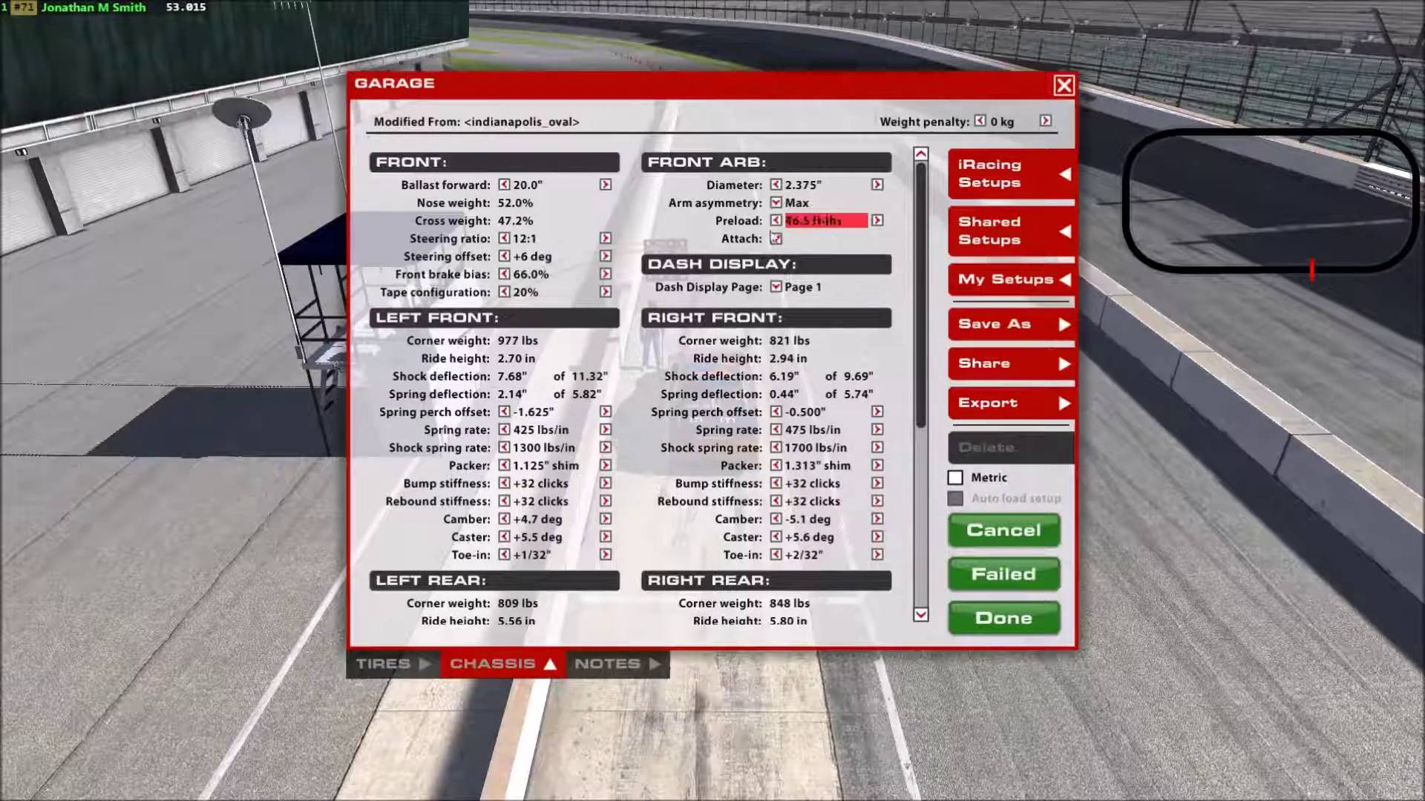
# Bring the front anti-roll bar preload near zero, to 7.6 ft-lbs.
pyautogui.click(775, 221)
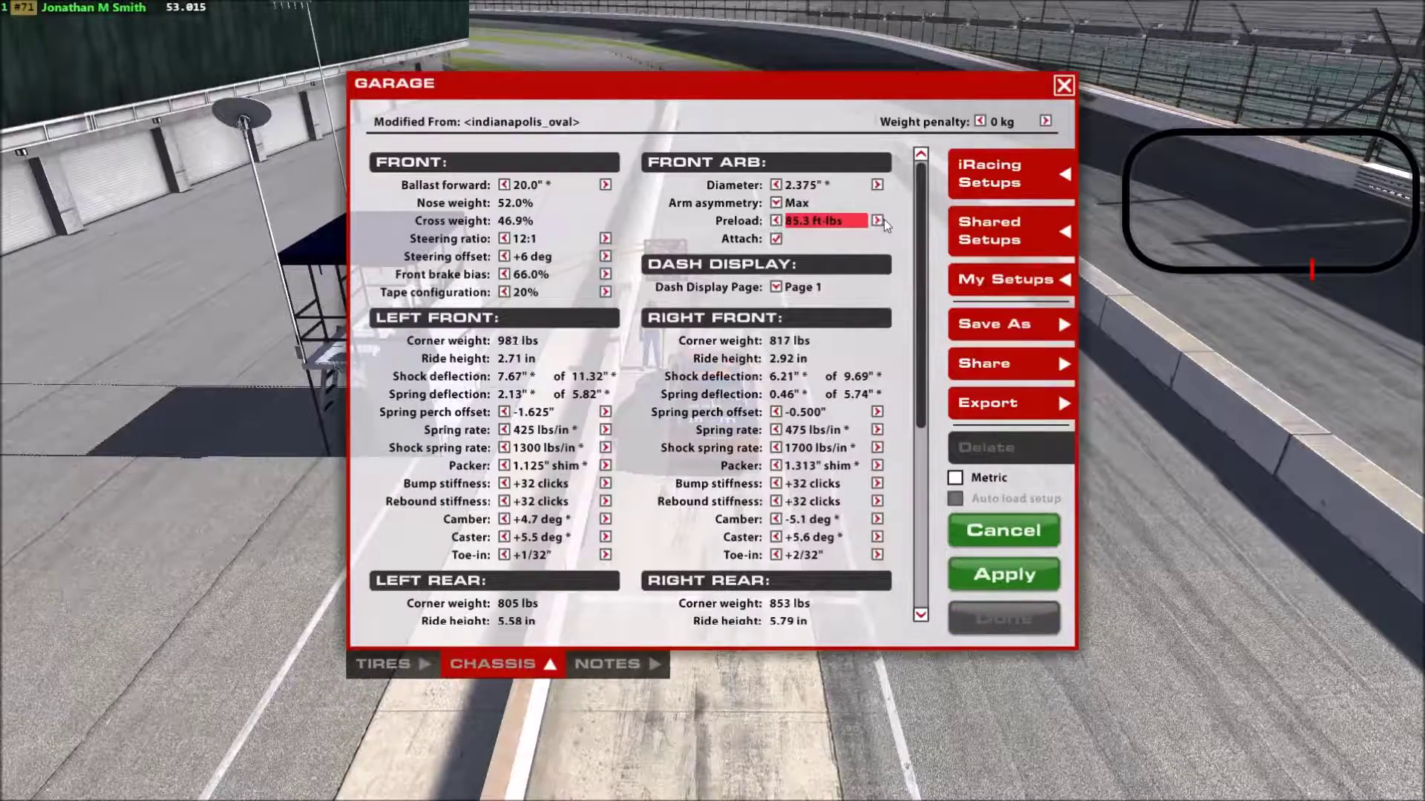
pyautogui.click(877, 220)
pyautogui.click(877, 220)
pyautogui.click(877, 220)
pyautogui.click(877, 220)
pyautogui.click(877, 220)
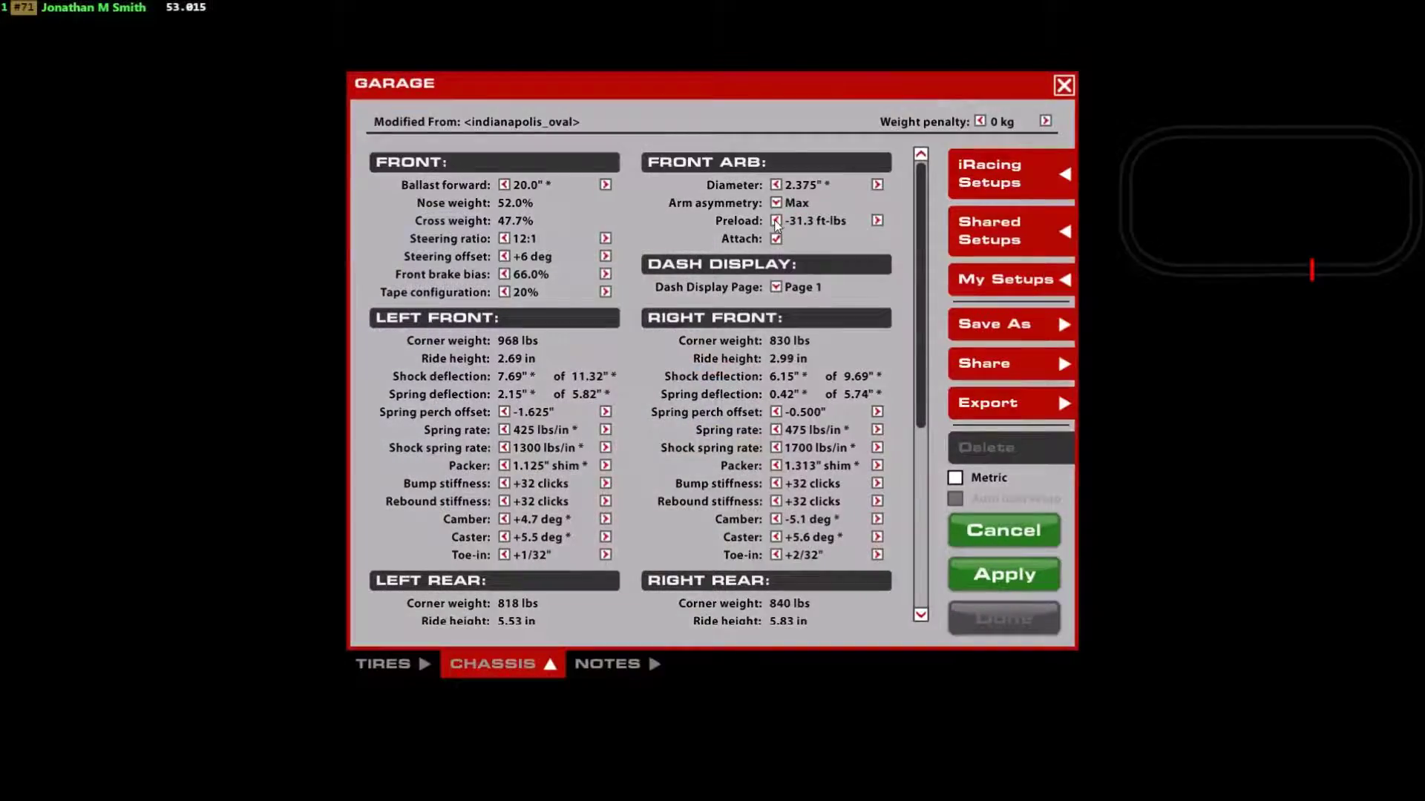
pyautogui.click(775, 221)
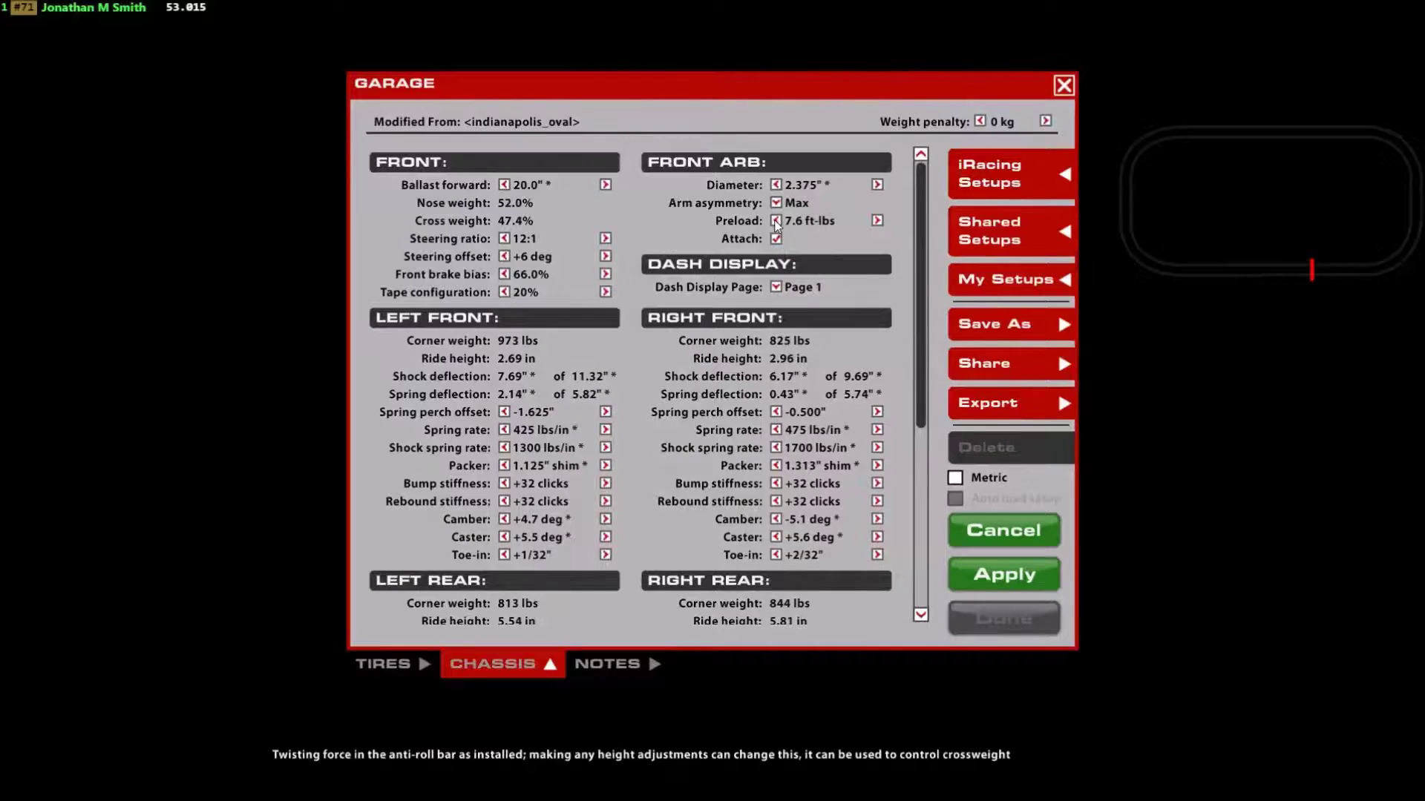
# Set the truck arm preload to -0.5 ft-lbs and start a test run with the applied setup.
pyautogui.scroll(-3, 781, 406)
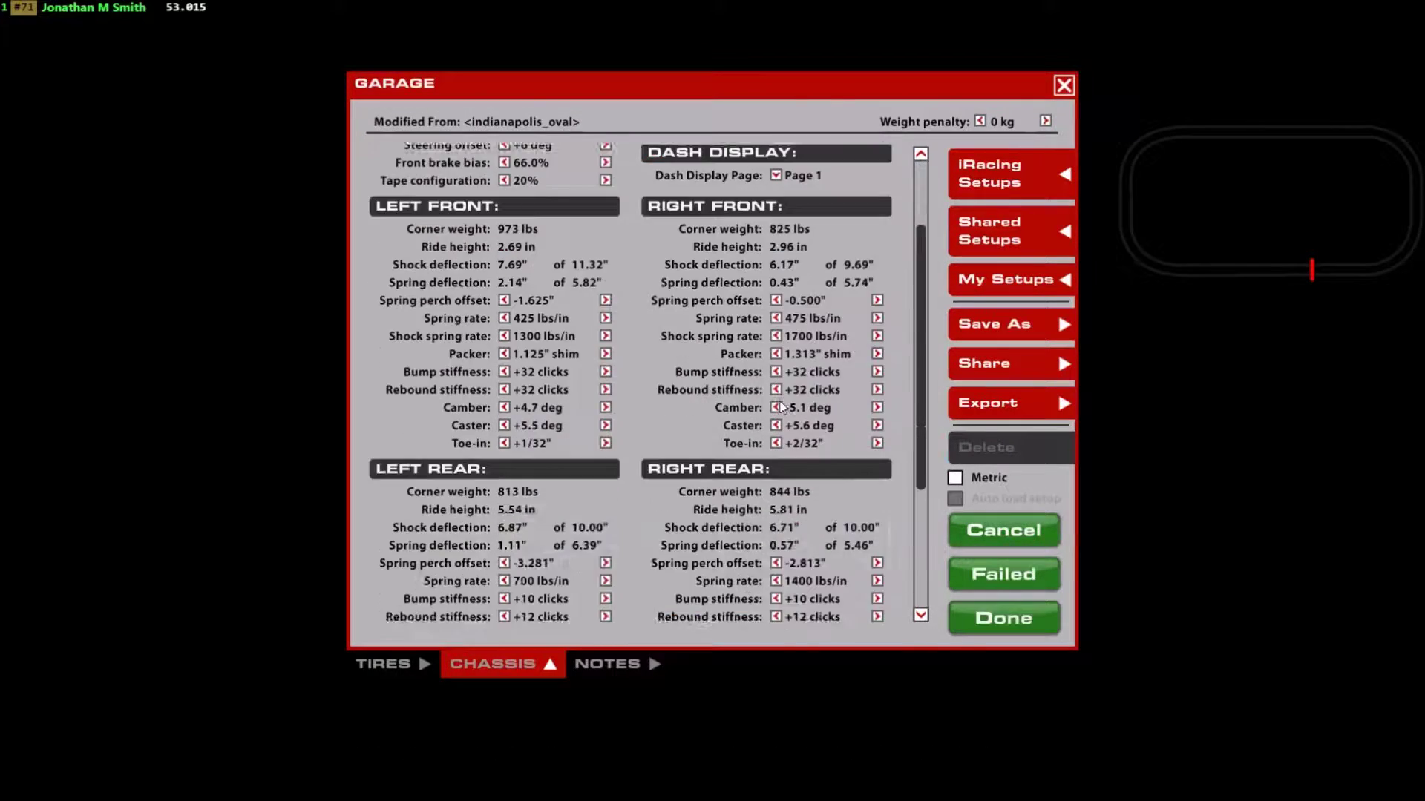
pyautogui.scroll(-4, 640, 520)
pyautogui.click(638, 573)
pyautogui.click(639, 572)
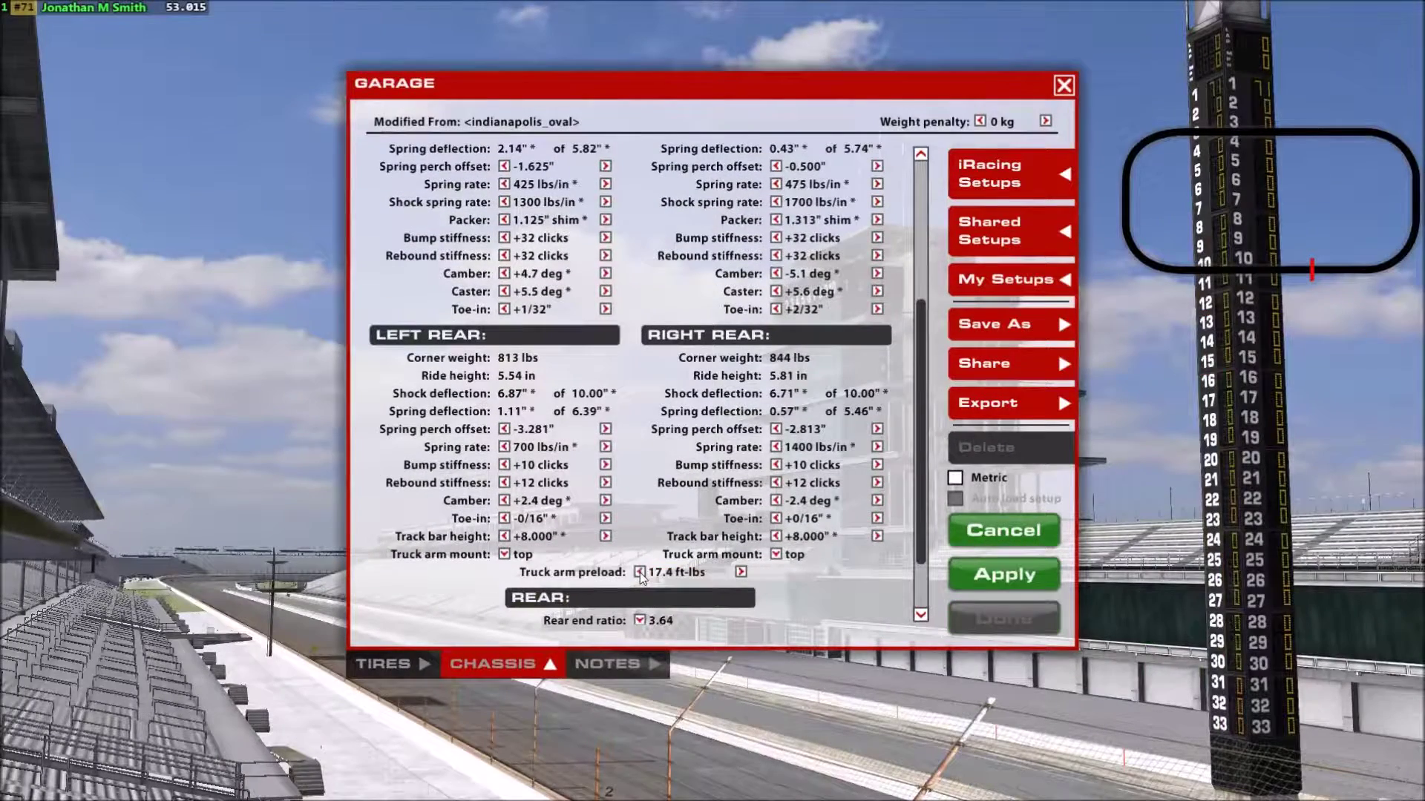
pyautogui.click(639, 572)
pyautogui.click(991, 585)
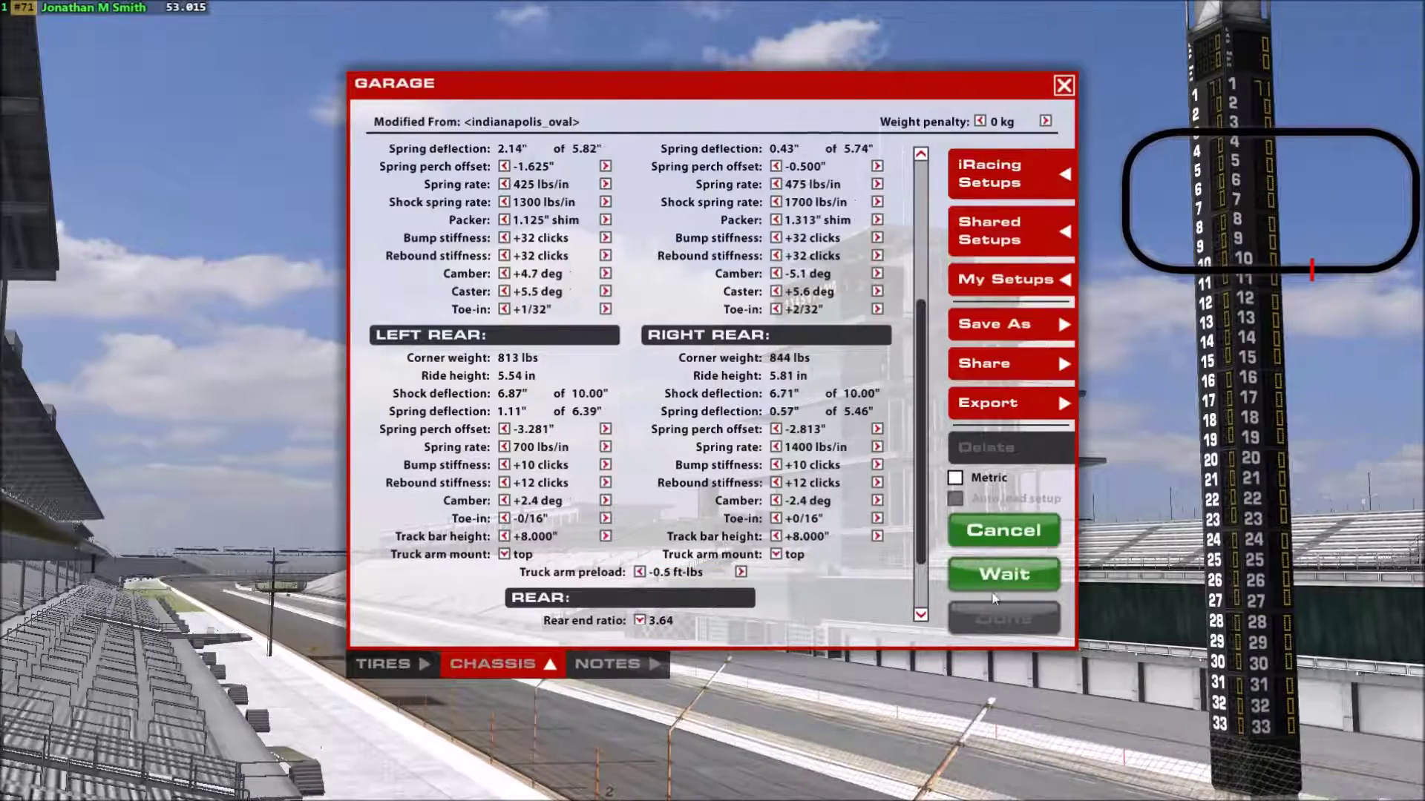
pyautogui.click(984, 613)
pyautogui.click(689, 68)
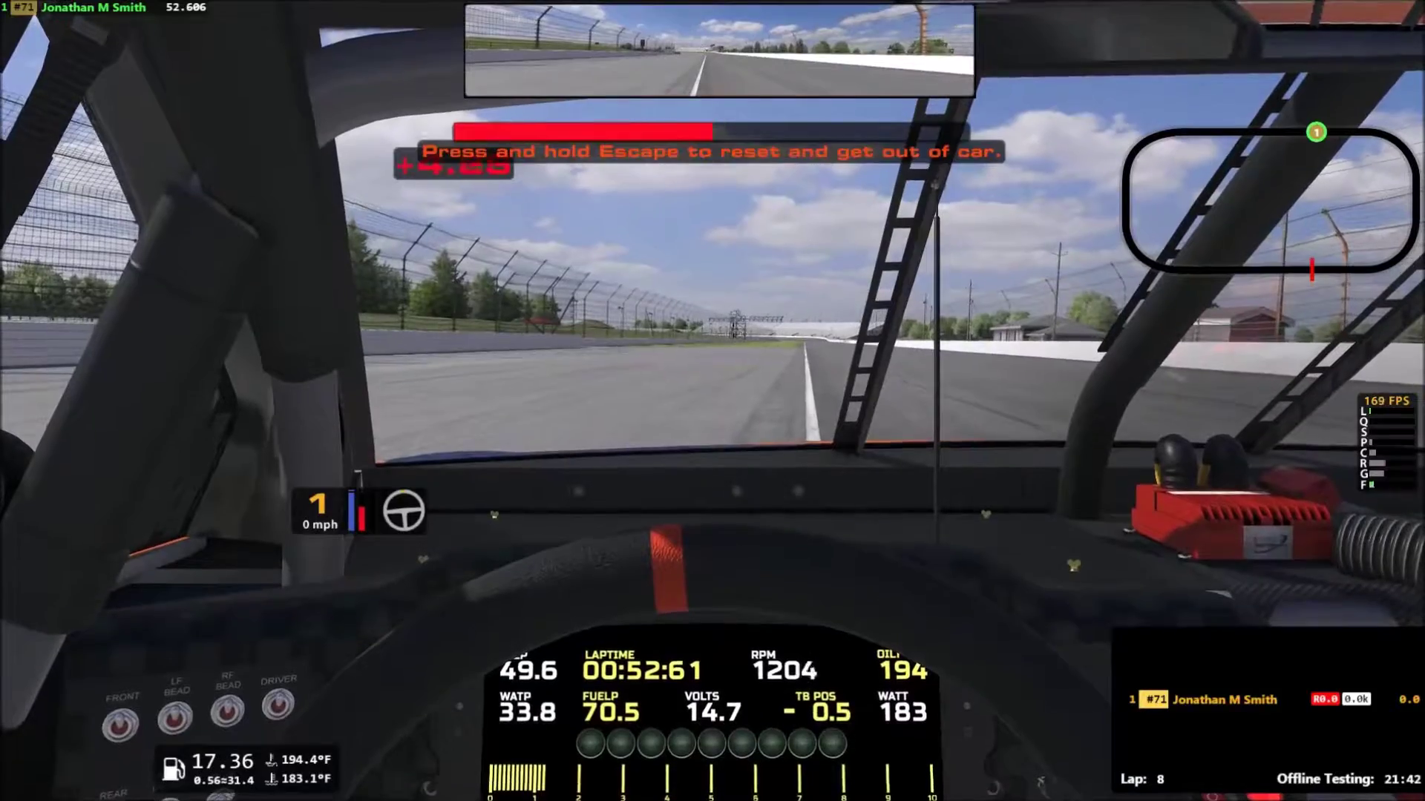
# Switch to MoTeC i2 Pro, open the telemetry log recorded 7/23/2016 at 3:23:46 PM and play back lap 7.
pyautogui.hotkey('alt', 'Tab')
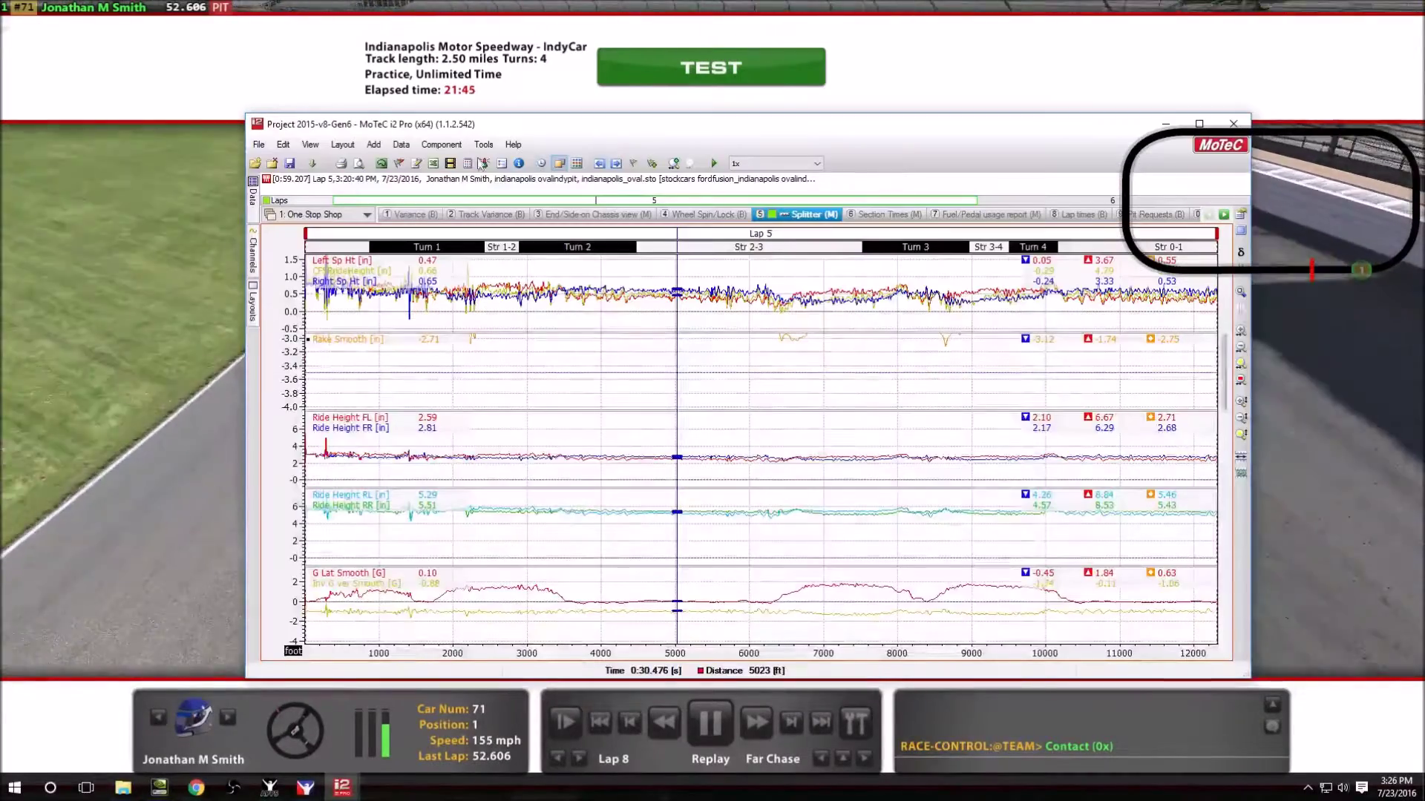
pyautogui.click(273, 163)
pyautogui.click(256, 163)
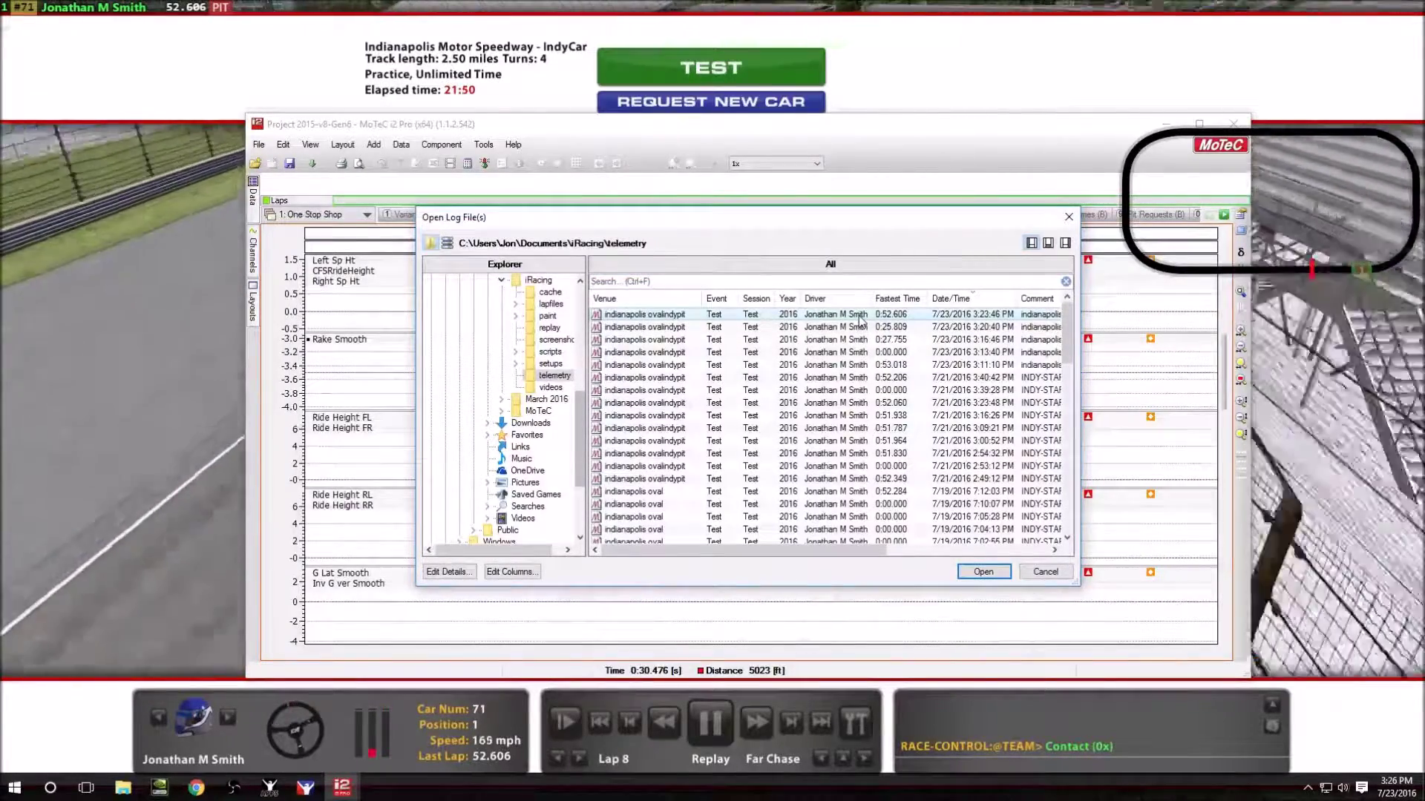
pyautogui.doubleClick(860, 319)
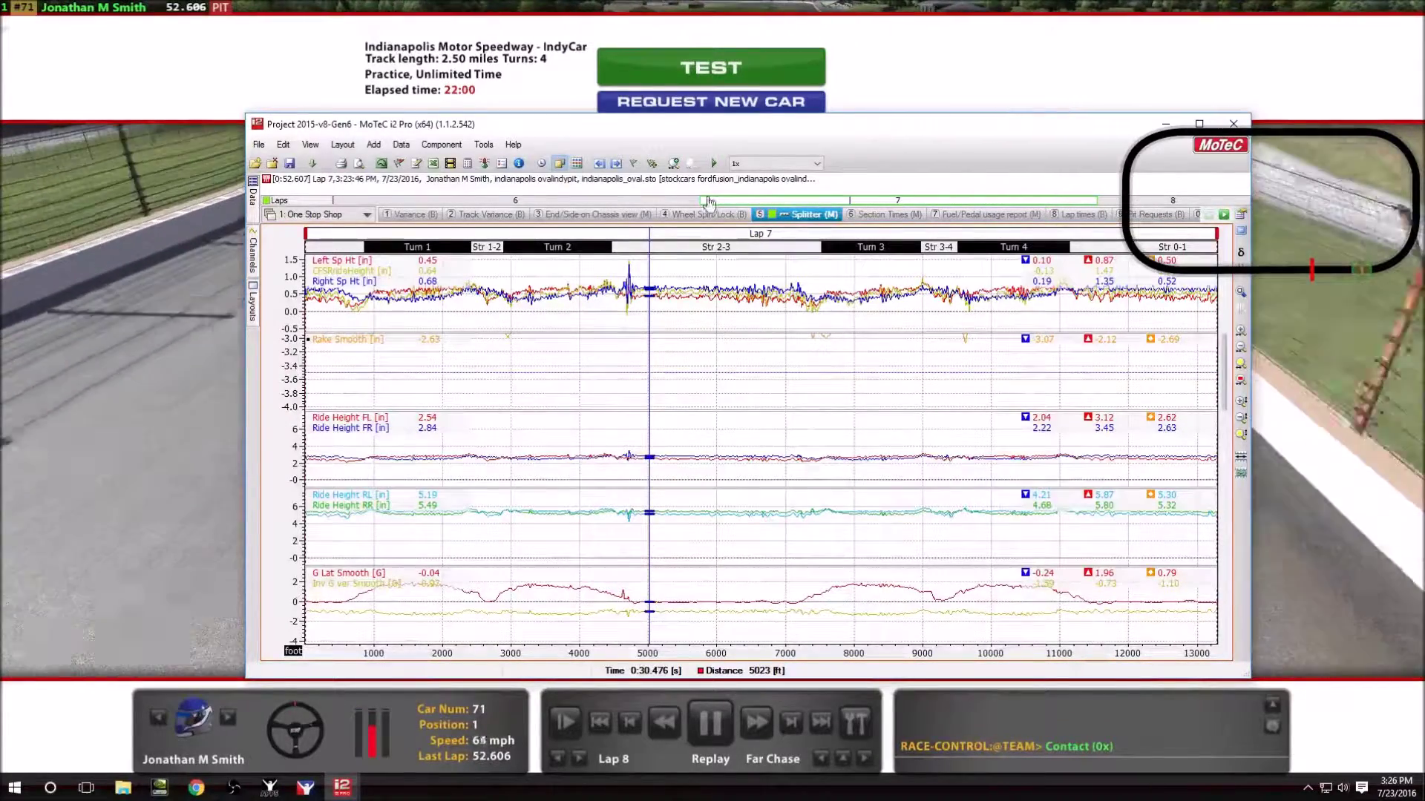
pyautogui.click(714, 164)
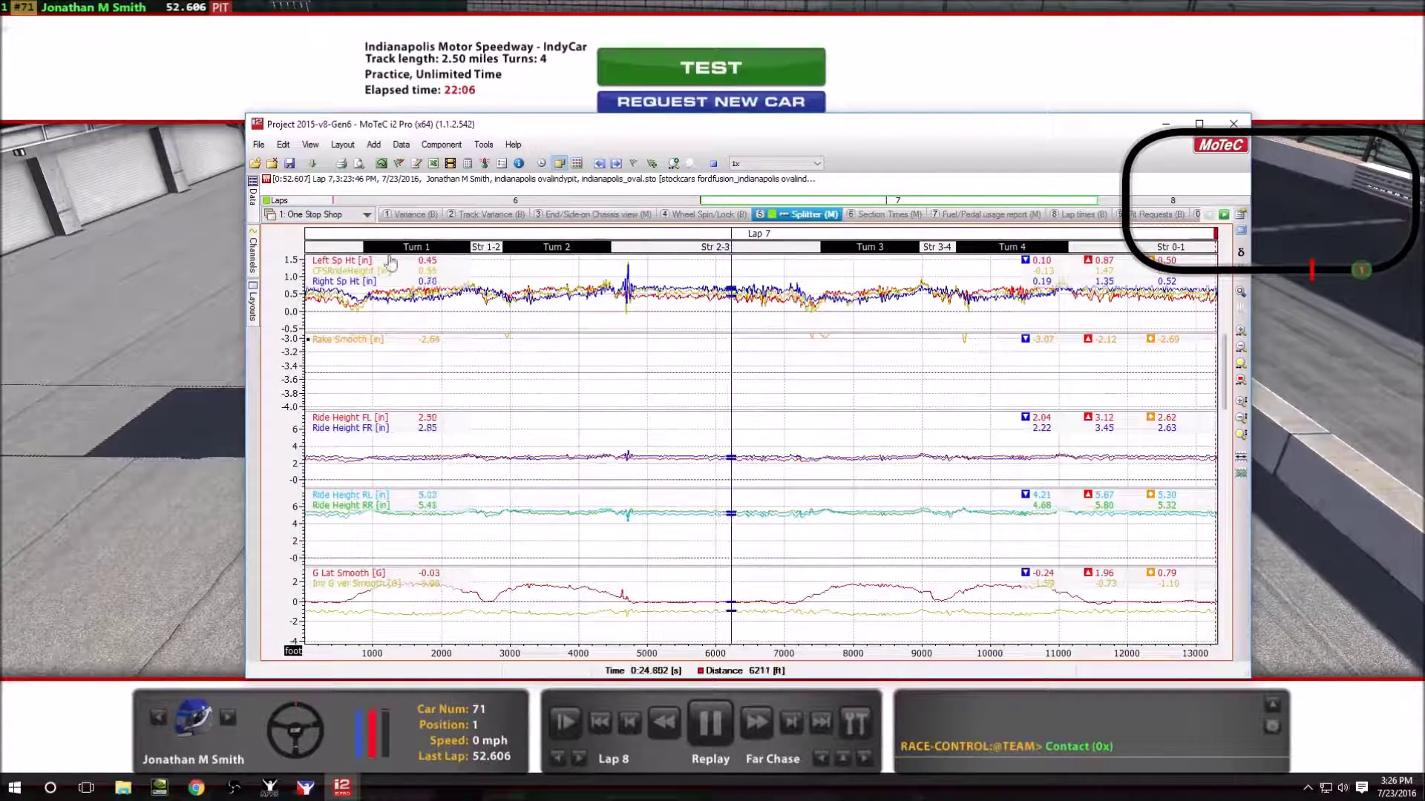
# Compare the splitter and ride heights of lap 6 with those of lap 7 in the telemetry graphs.
pyautogui.click(633, 205)
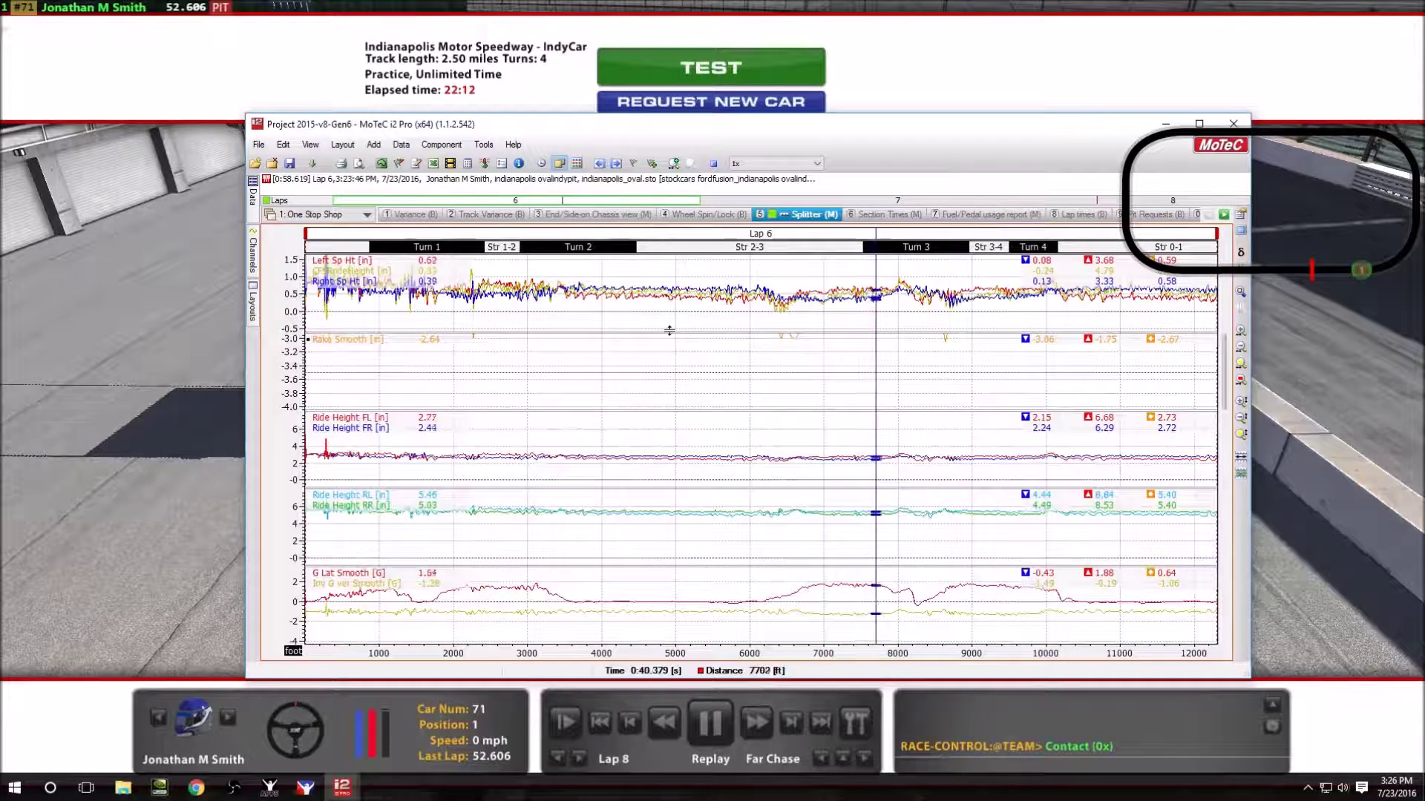
pyautogui.moveTo(937, 404); pyautogui.dragTo(1208, 408)
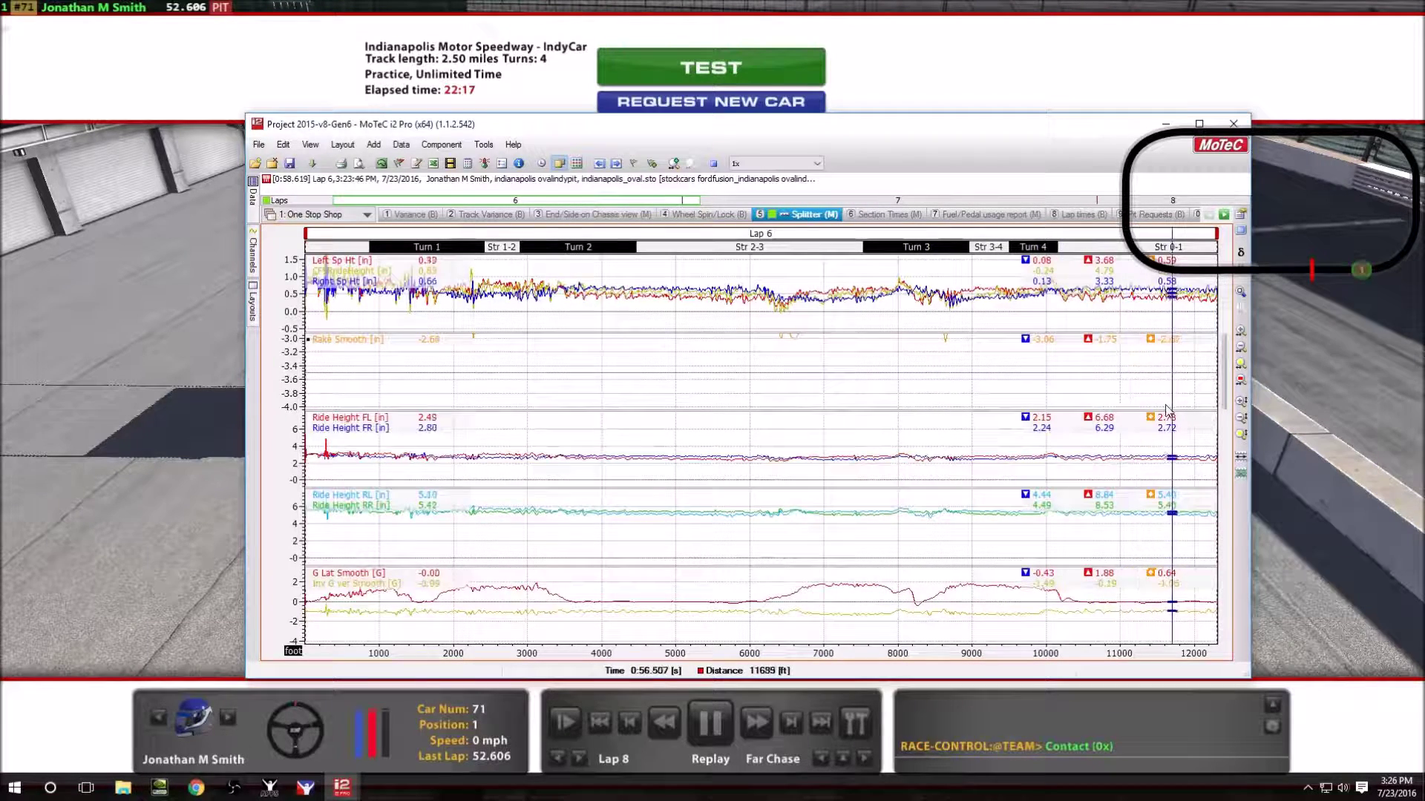
pyautogui.click(728, 205)
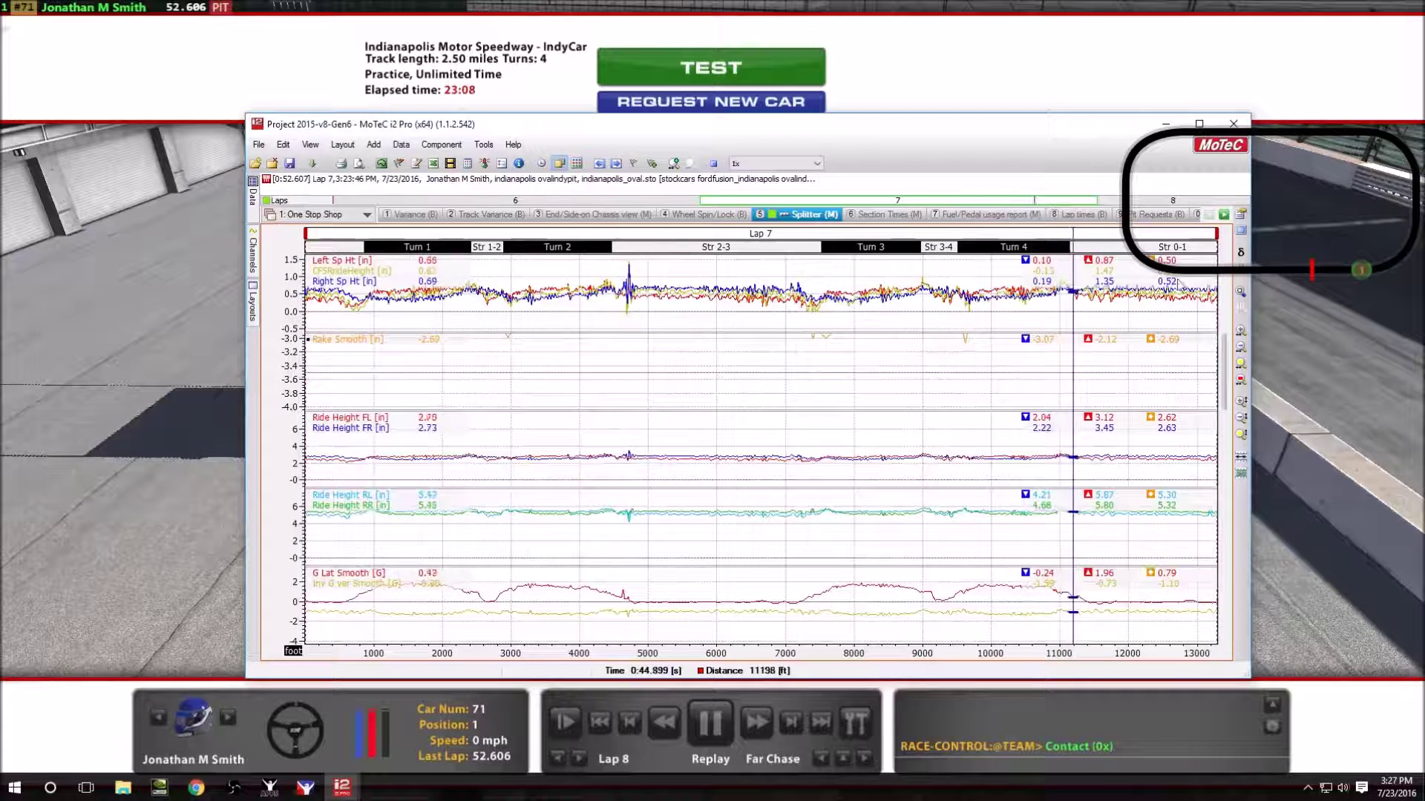
pyautogui.click(714, 164)
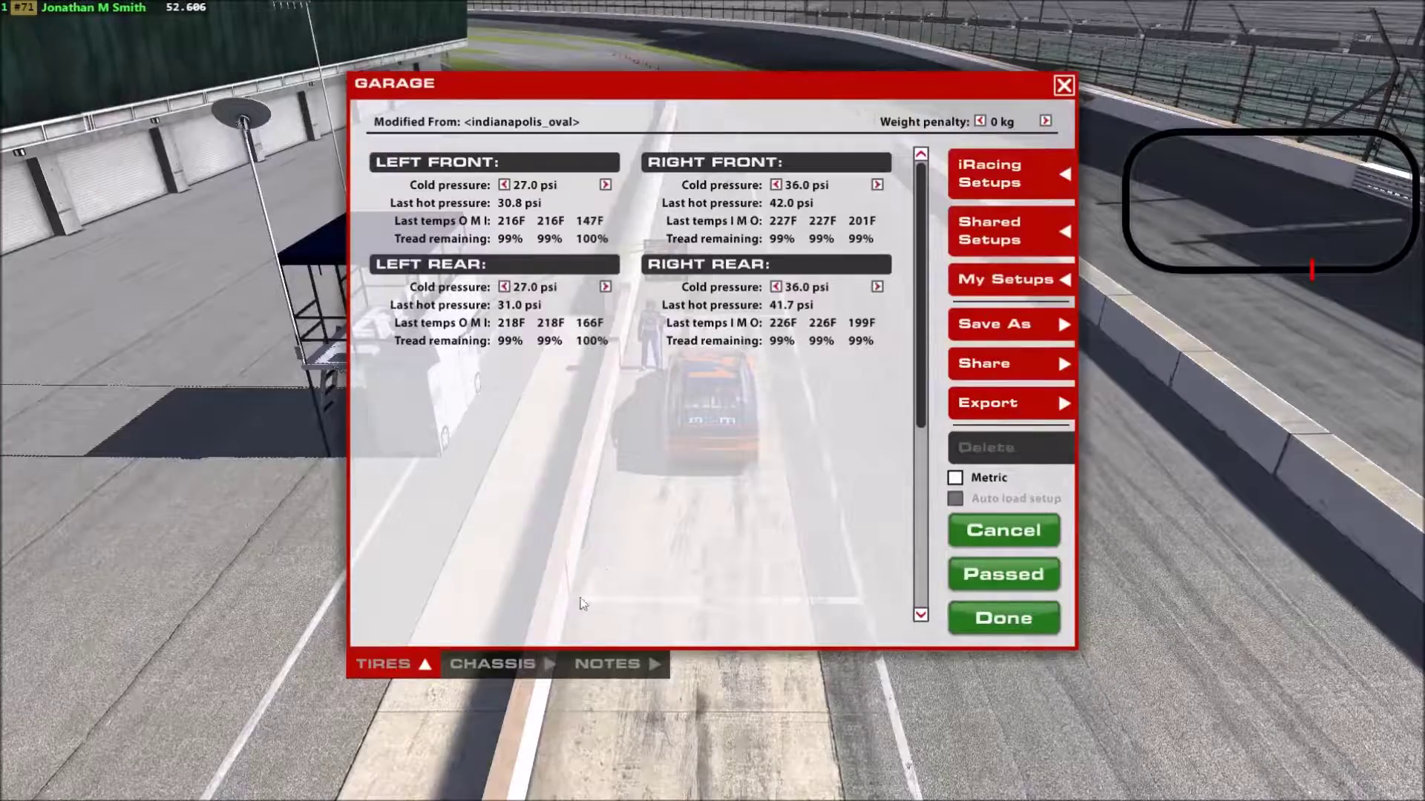
# In the garage's chassis settings, set the ballast forward to 12.0" and apply the change.
pyautogui.click(492, 663)
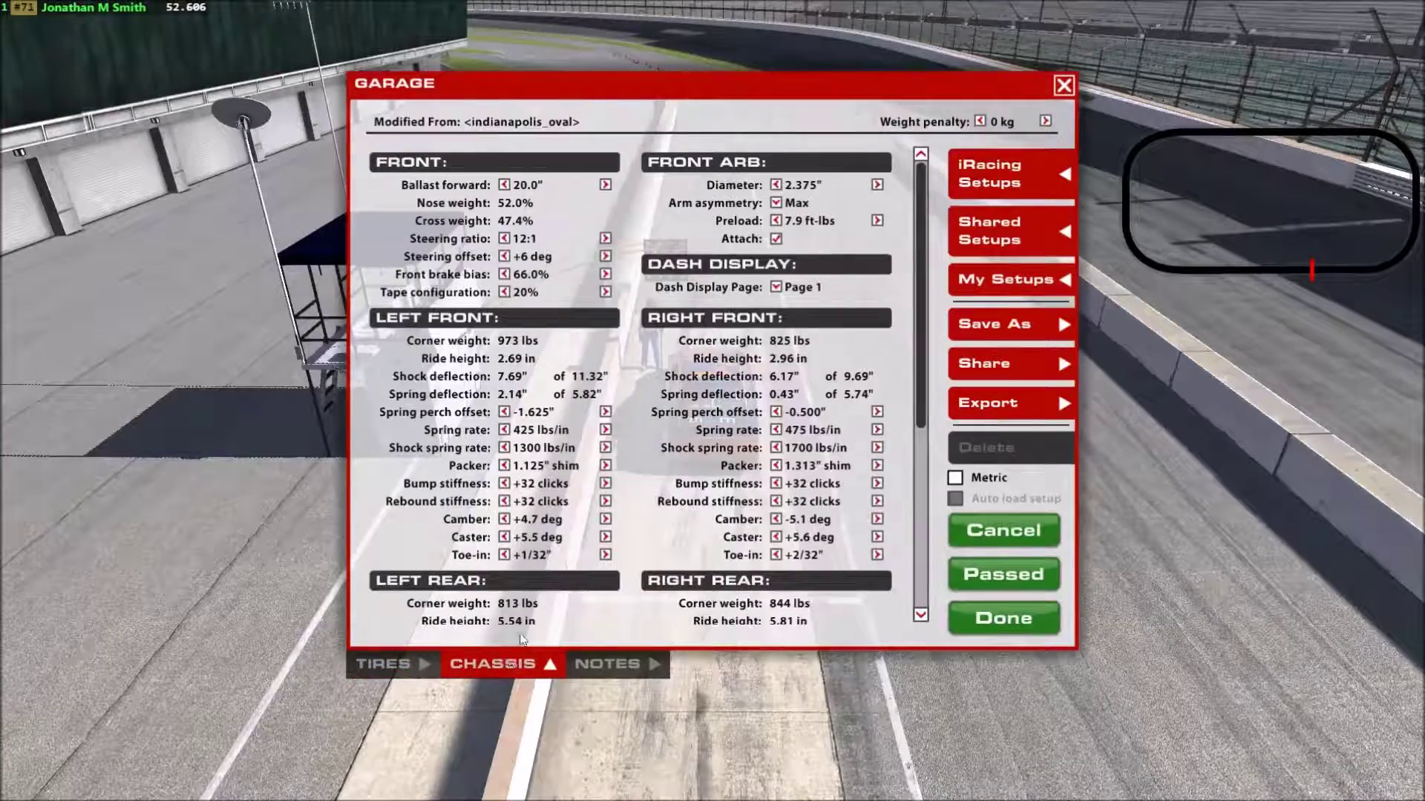
pyautogui.click(504, 185)
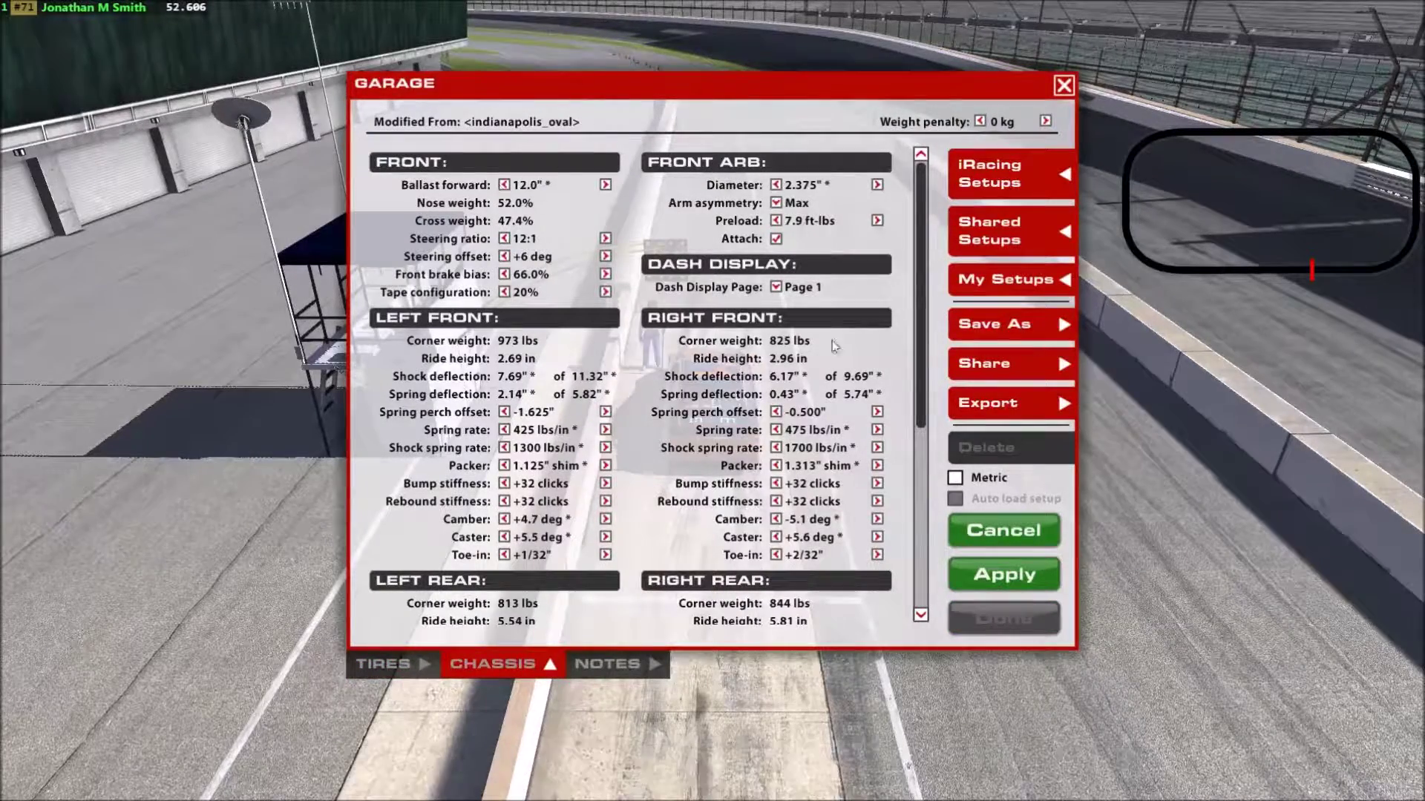
pyautogui.click(1005, 578)
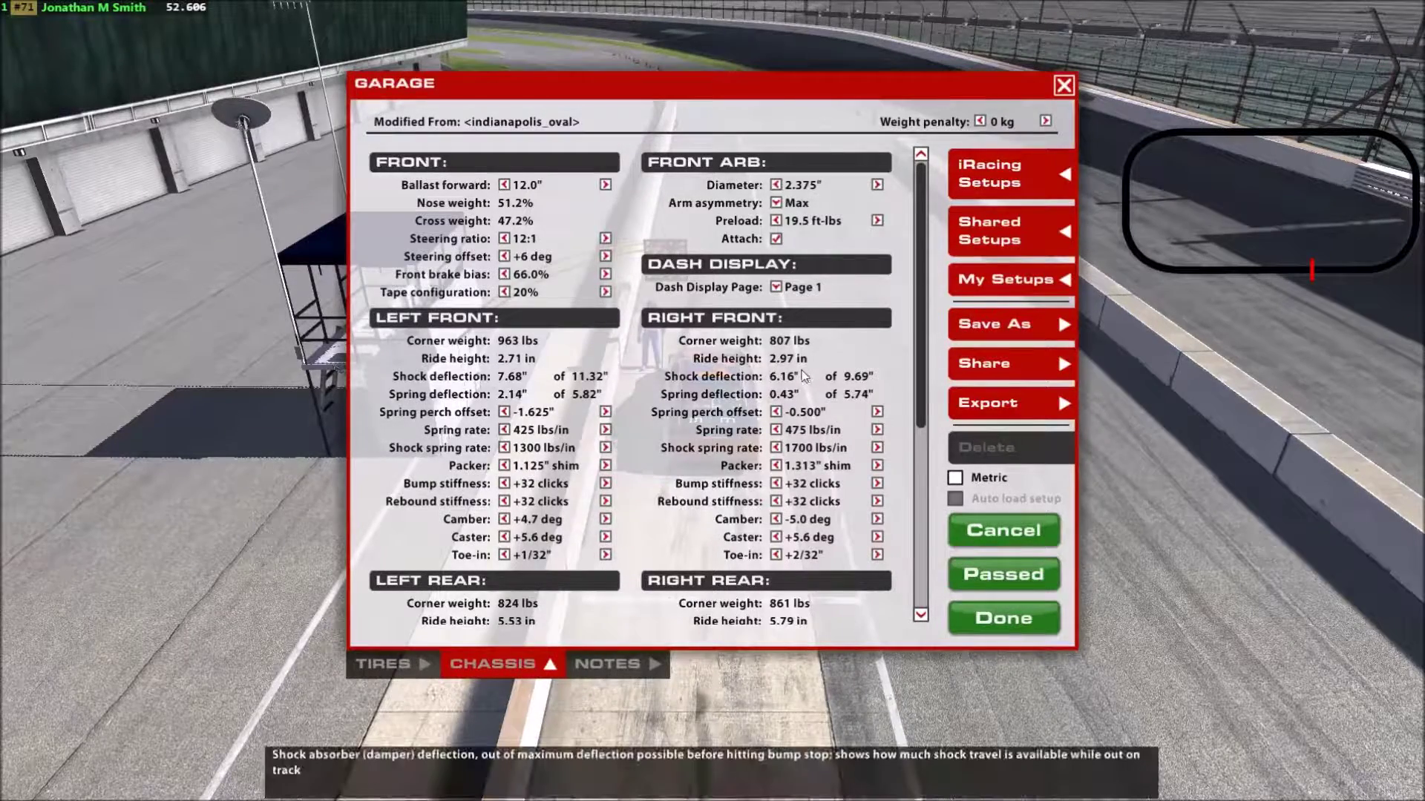
# Reduce the left front packer to 0.937" and the right front packer to 1.125".
pyautogui.scroll(-3, 558, 188)
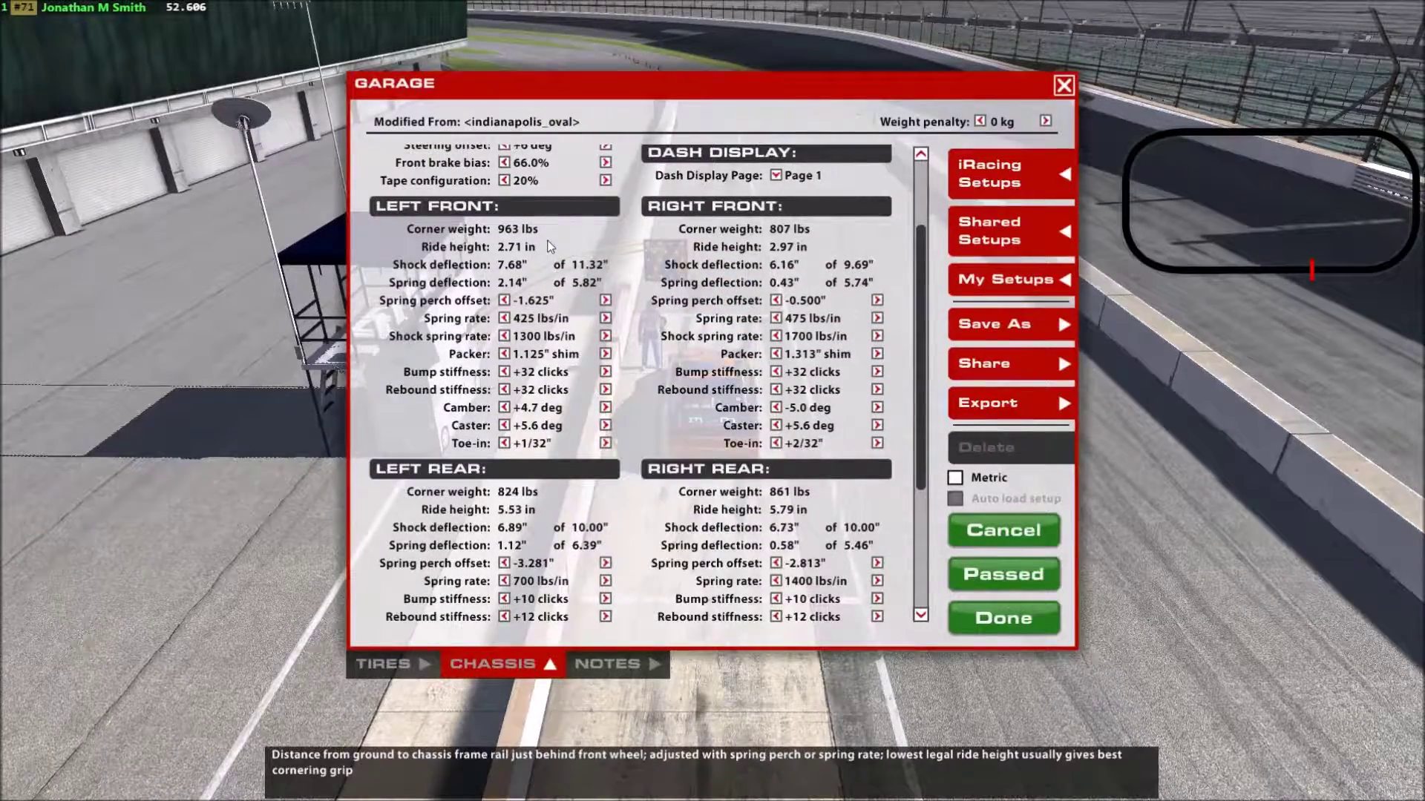
pyautogui.scroll(-1, 550, 246)
pyautogui.scroll(-2, 550, 246)
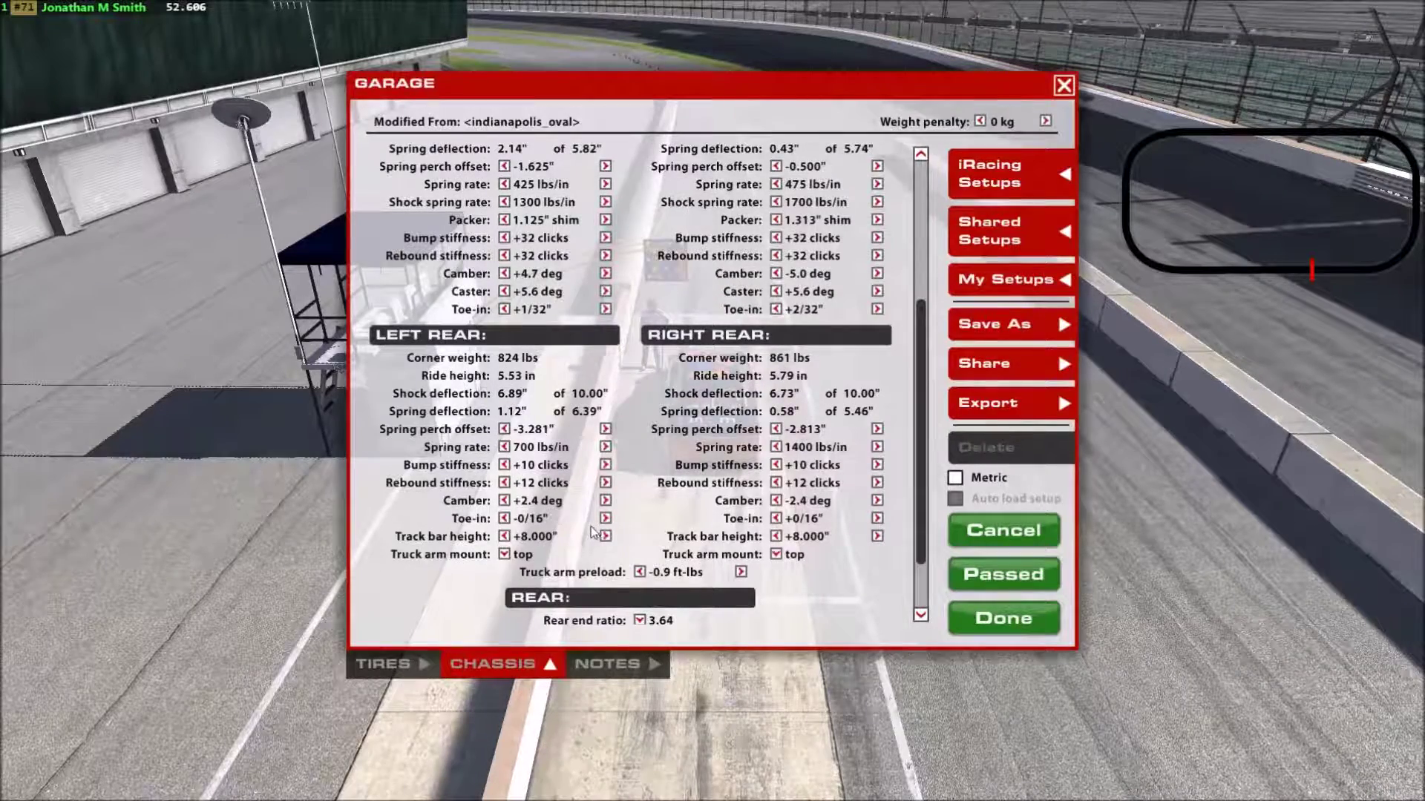
pyautogui.scroll(6, 584, 516)
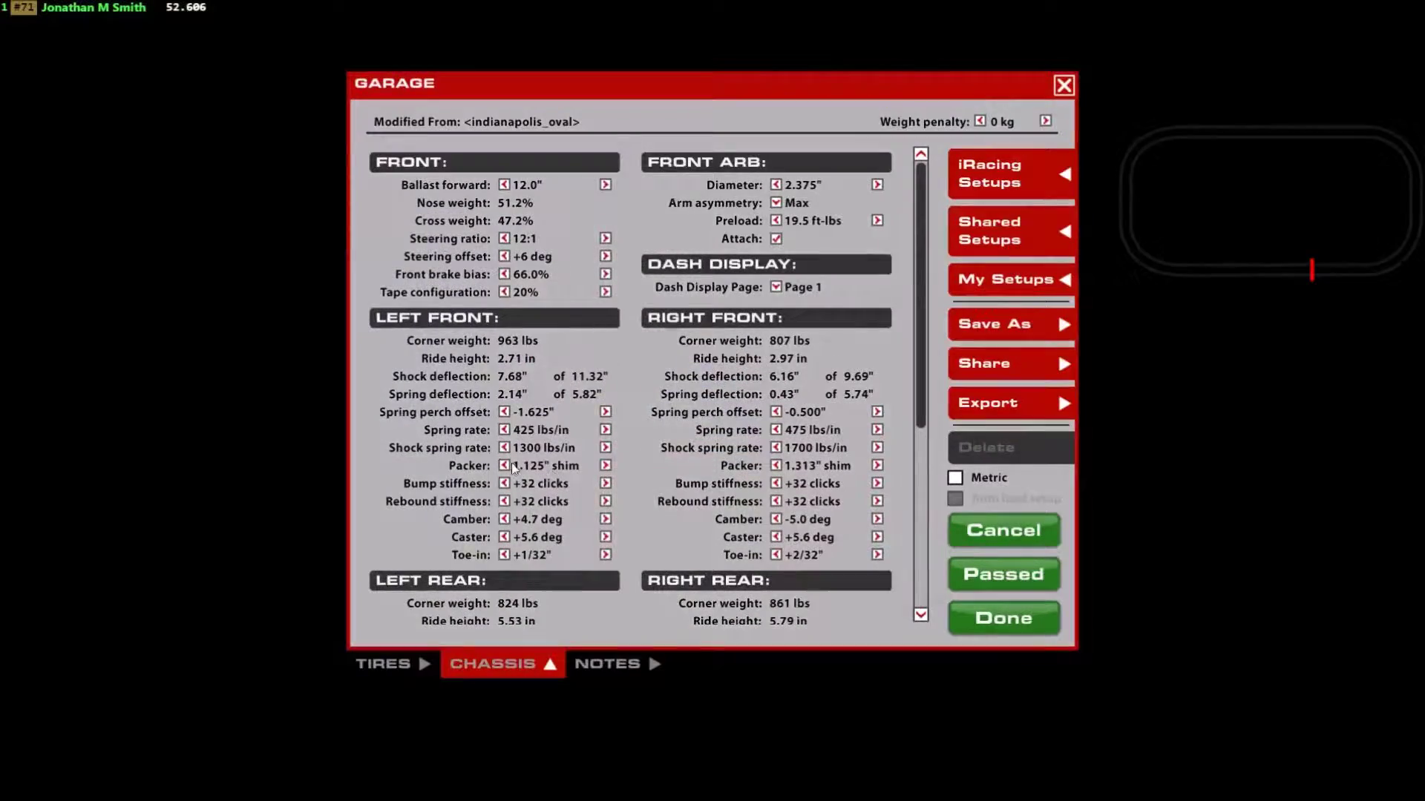
pyautogui.click(504, 467)
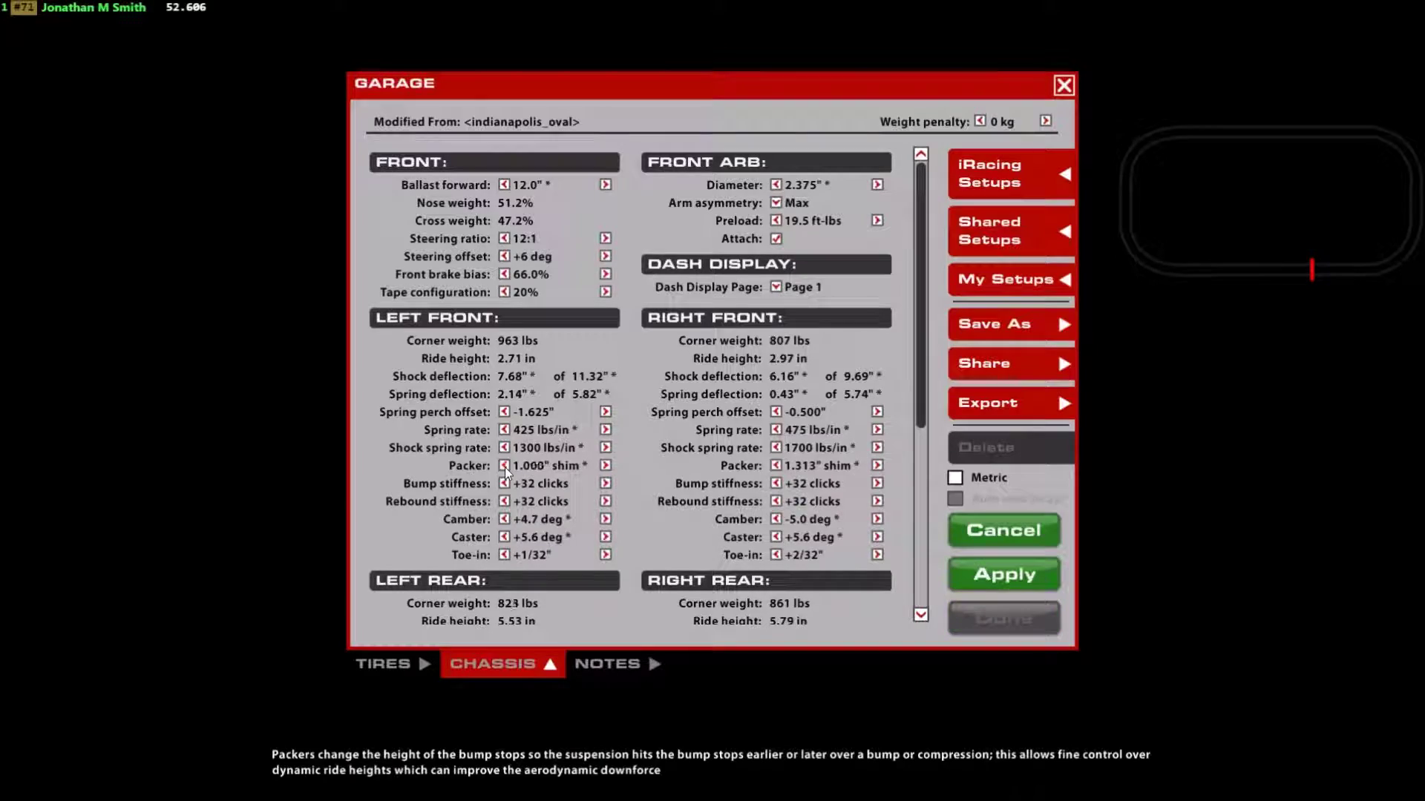
pyautogui.click(504, 466)
pyautogui.click(775, 466)
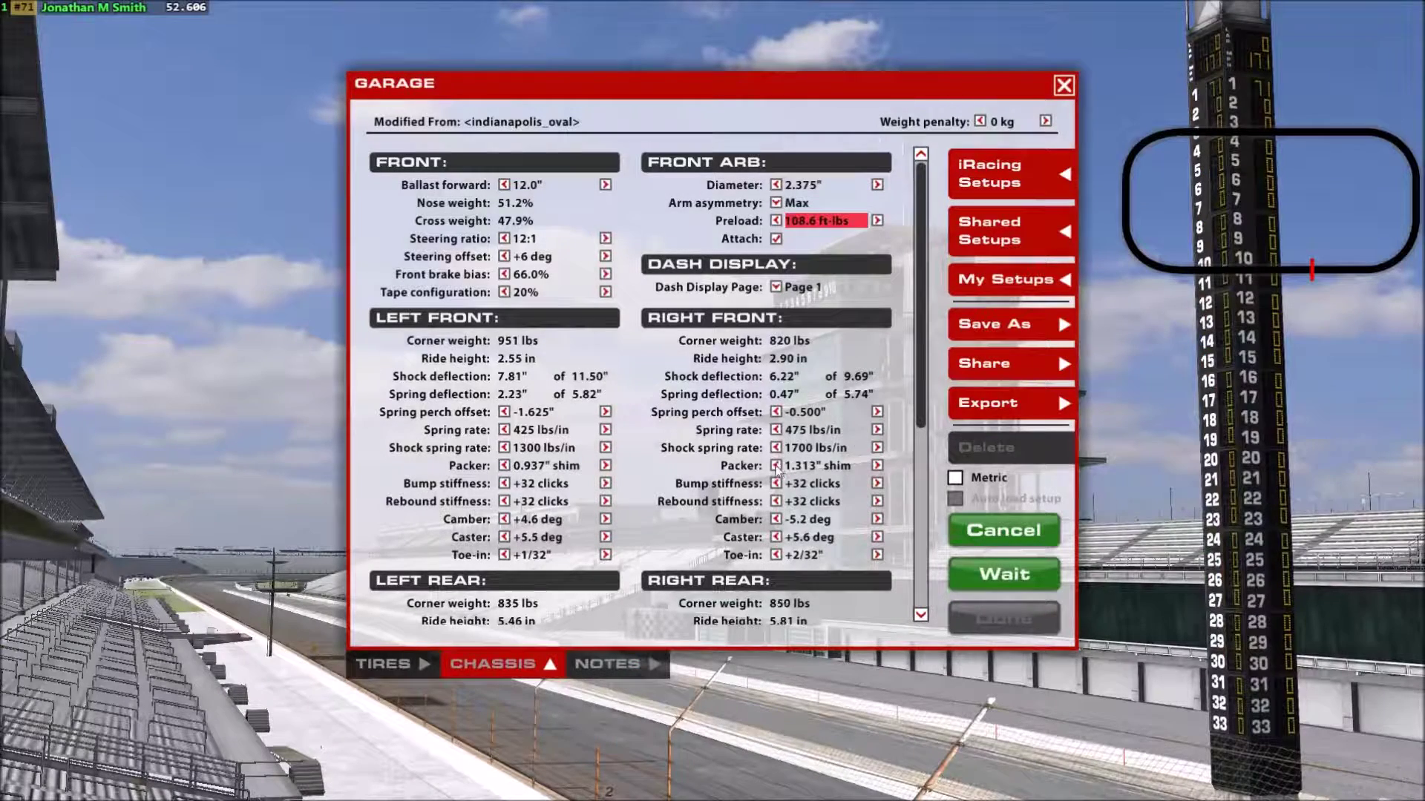
pyautogui.click(775, 466)
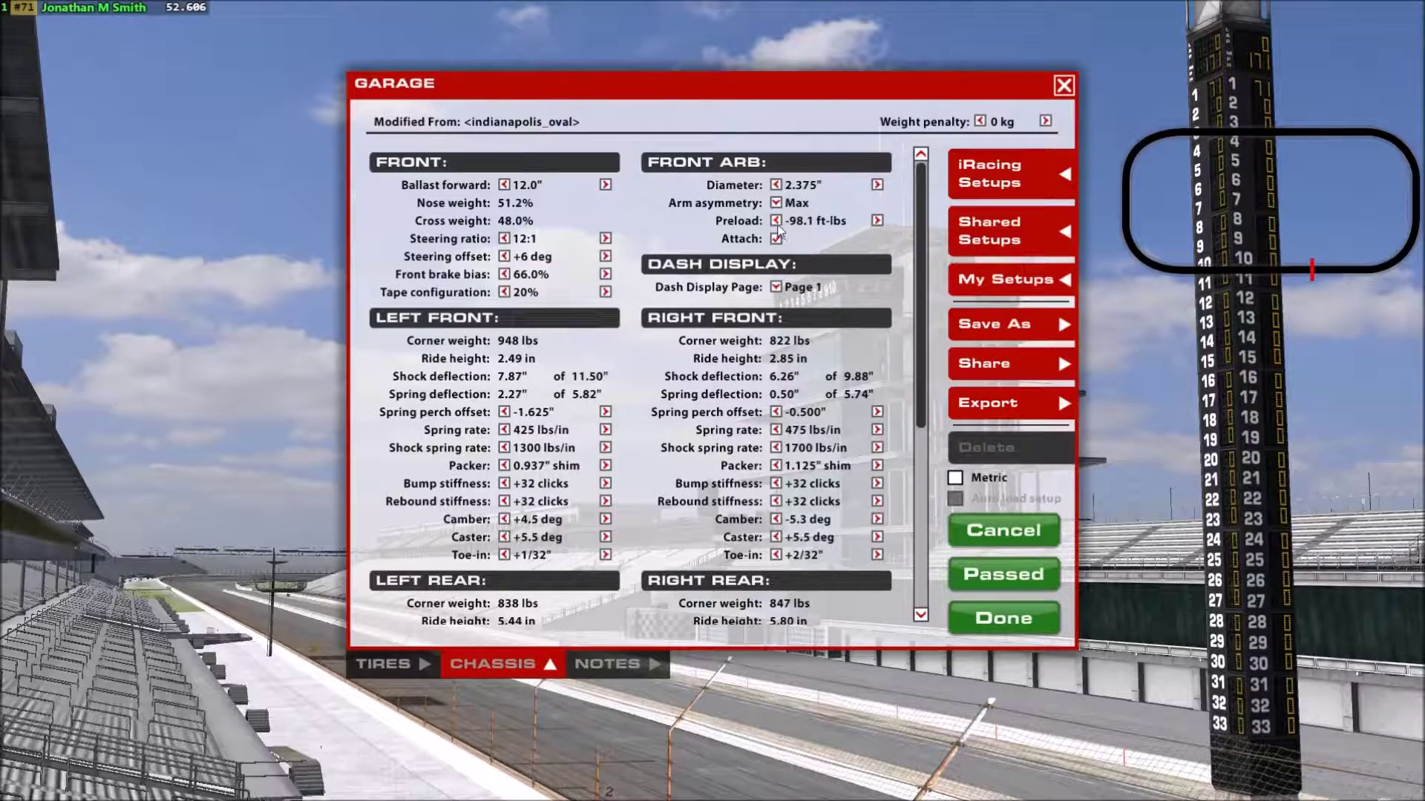
# Bring the front anti-roll bar preload to 18.3 ft-lbs and apply the setup.
pyautogui.click(777, 221)
pyautogui.click(775, 221)
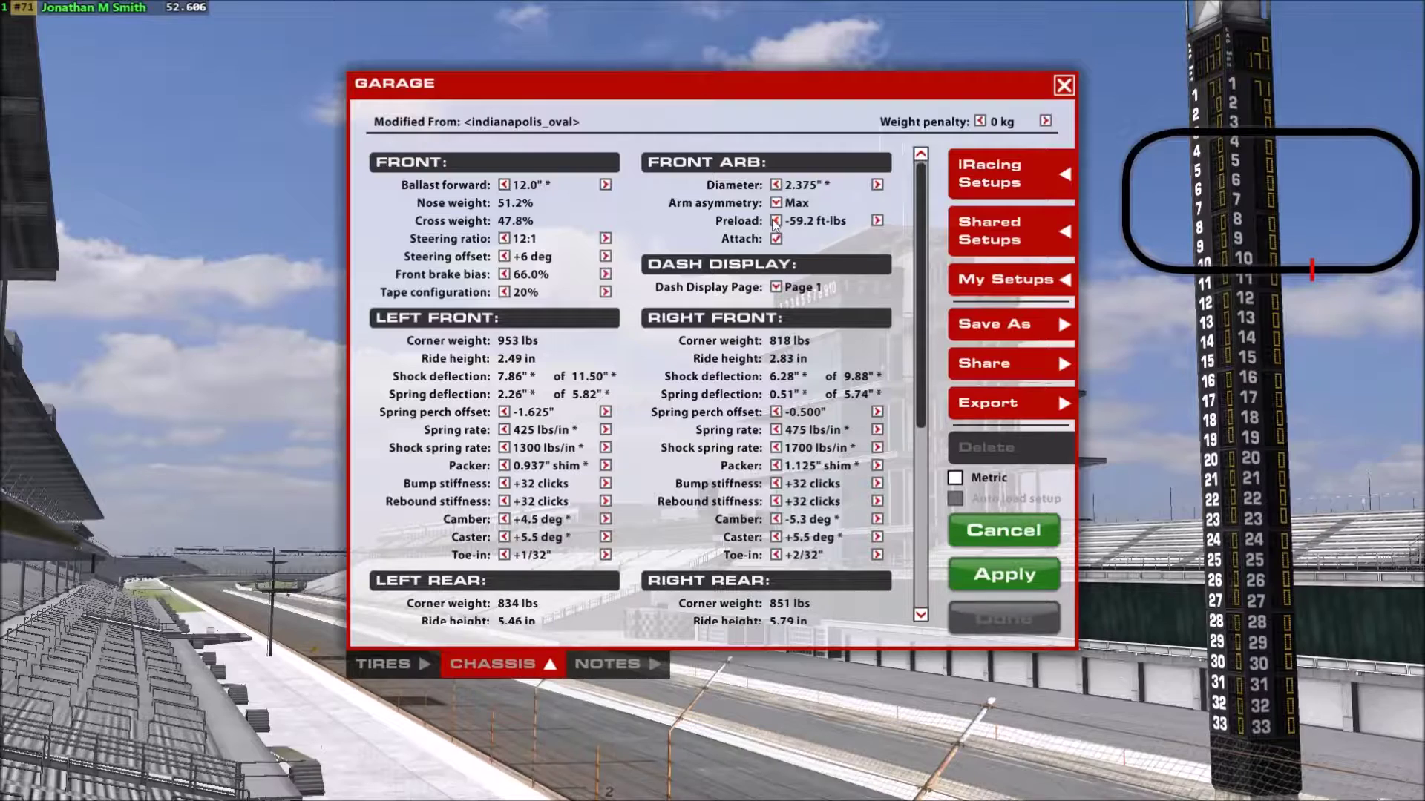
pyautogui.click(775, 221)
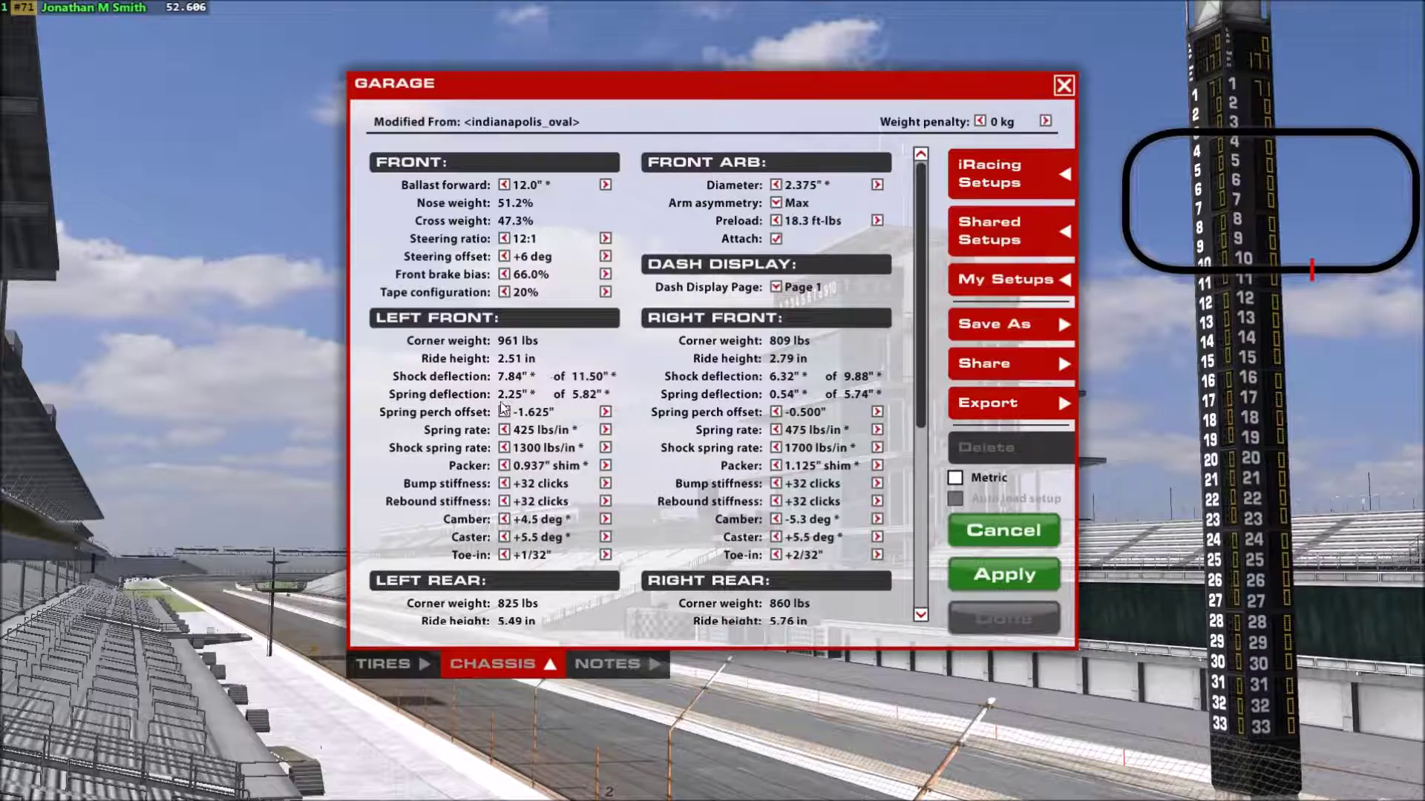
pyautogui.click(1003, 575)
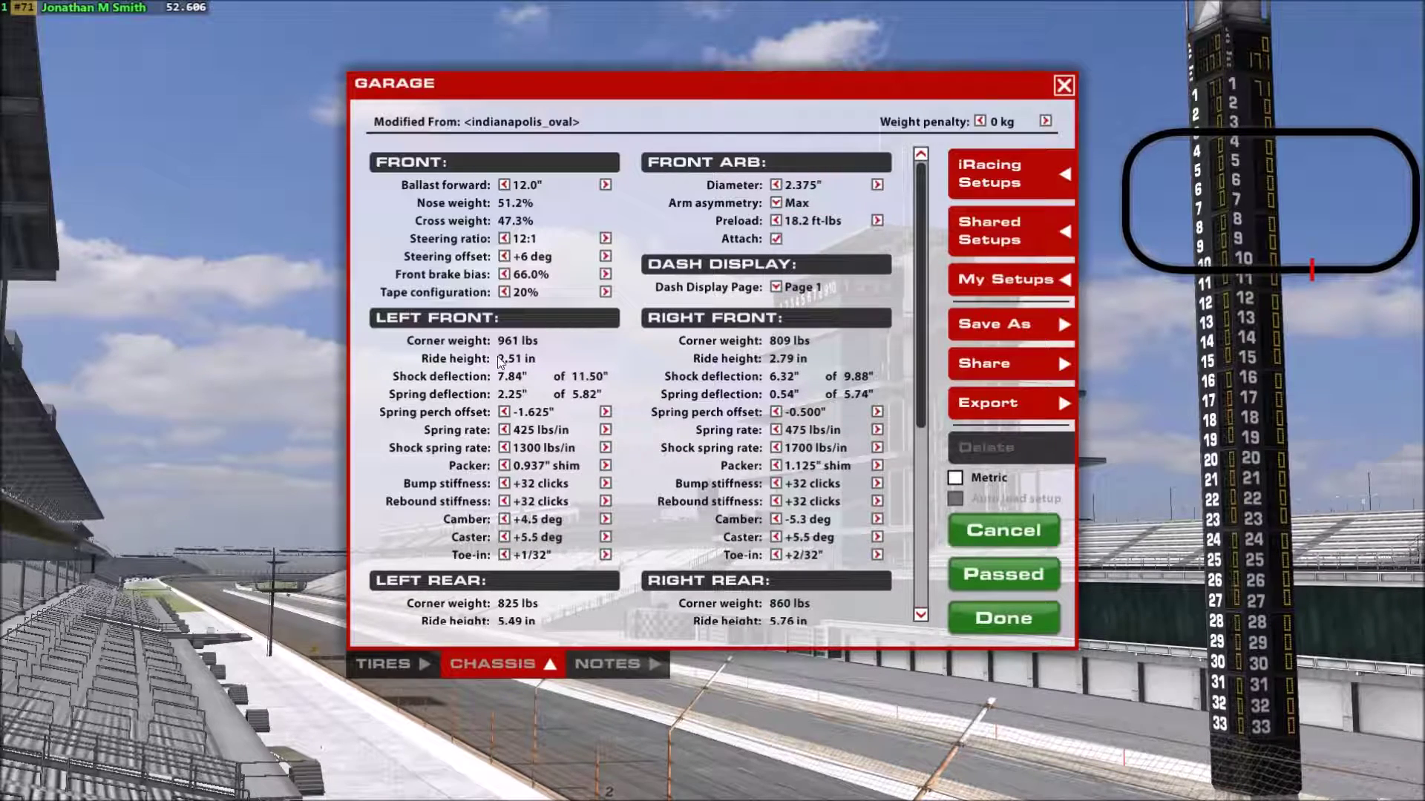
# Accept the garage setup and drive a test run, ending it by getting out of the car.
pyautogui.click(1003, 618)
pyautogui.click(709, 90)
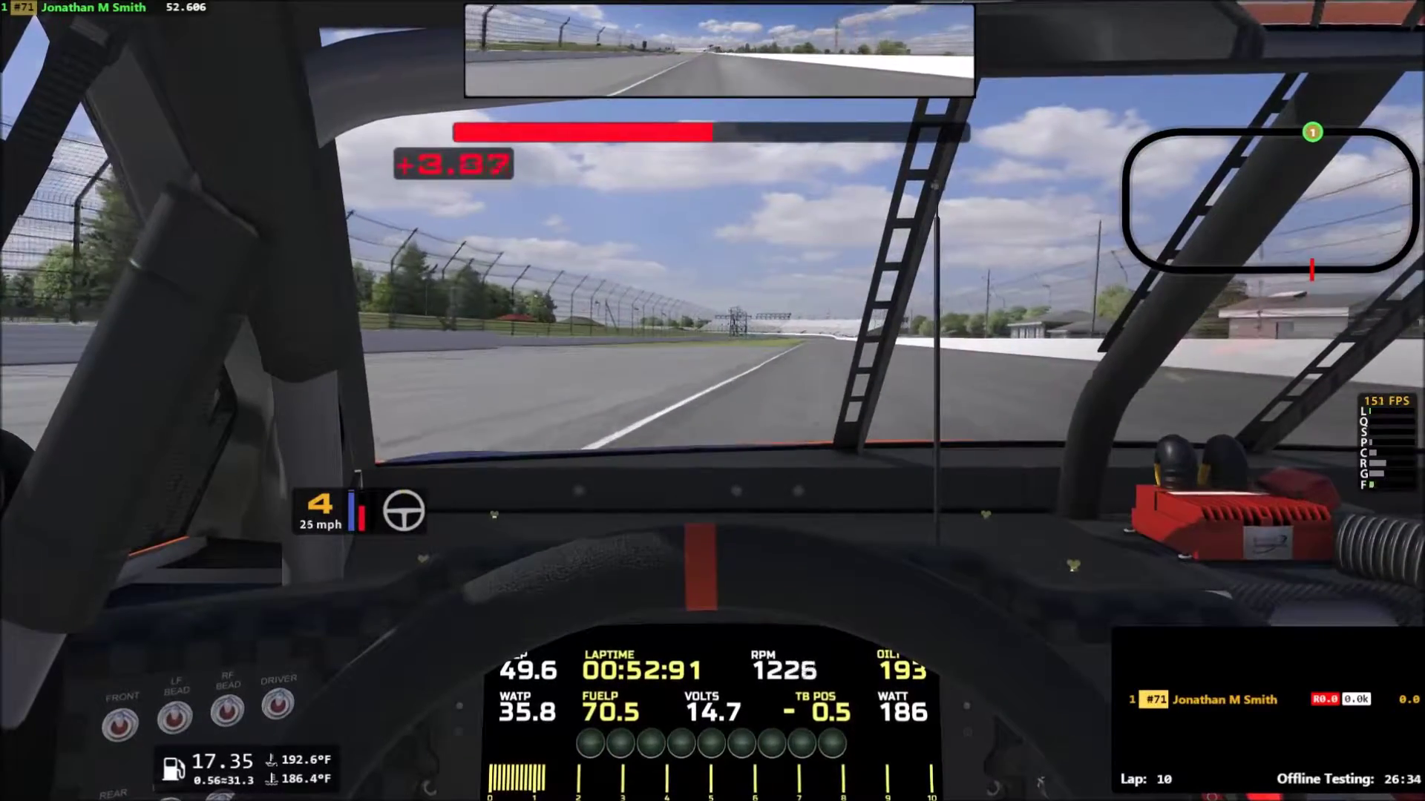
pyautogui.press('Escape')
pyautogui.press('Escape')
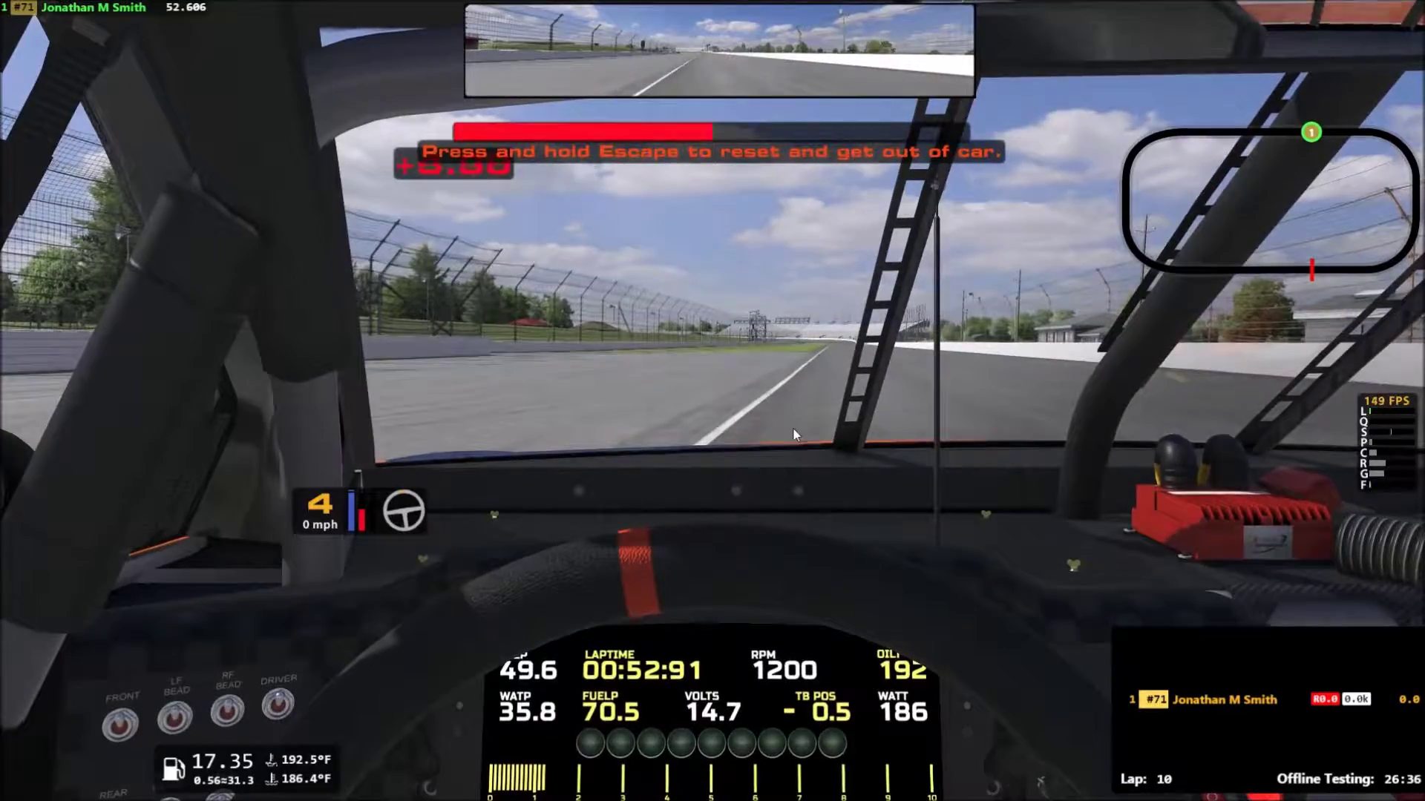
# Switch to MoTeC i2 Pro and open the telemetry log recorded 7/23/2016 at 3:28:37 PM.
pyautogui.hotkey('alt', 'Tab')
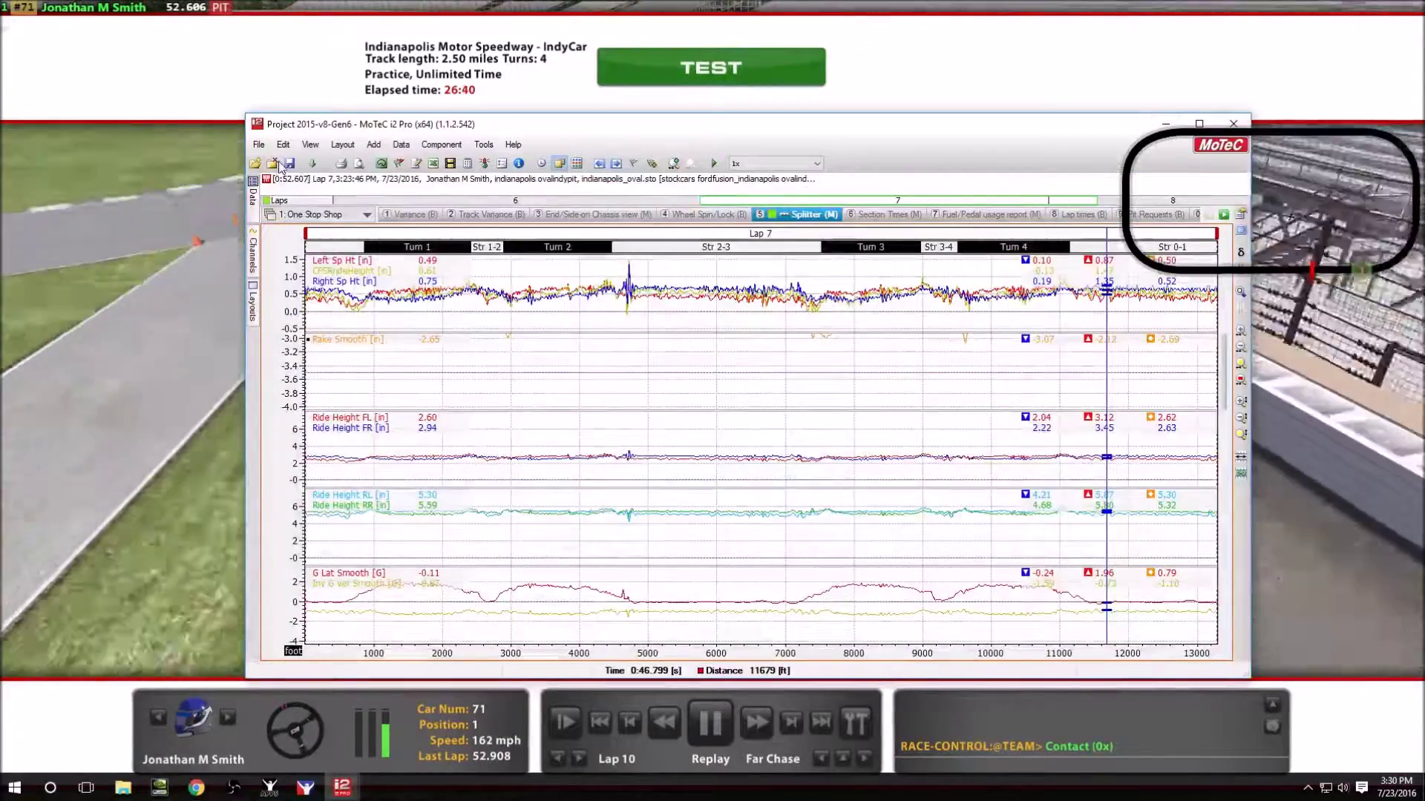
pyautogui.click(256, 163)
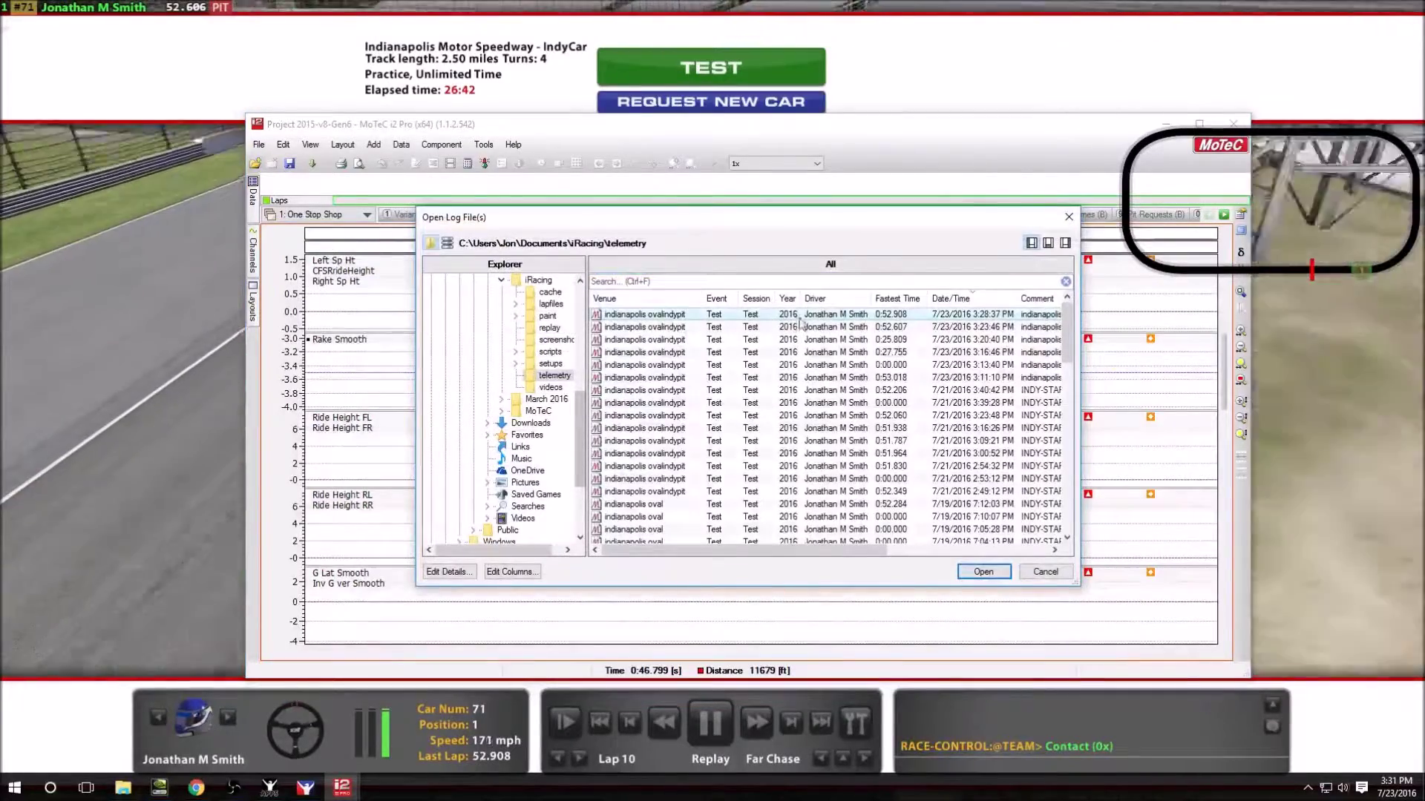
pyautogui.doubleClick(809, 316)
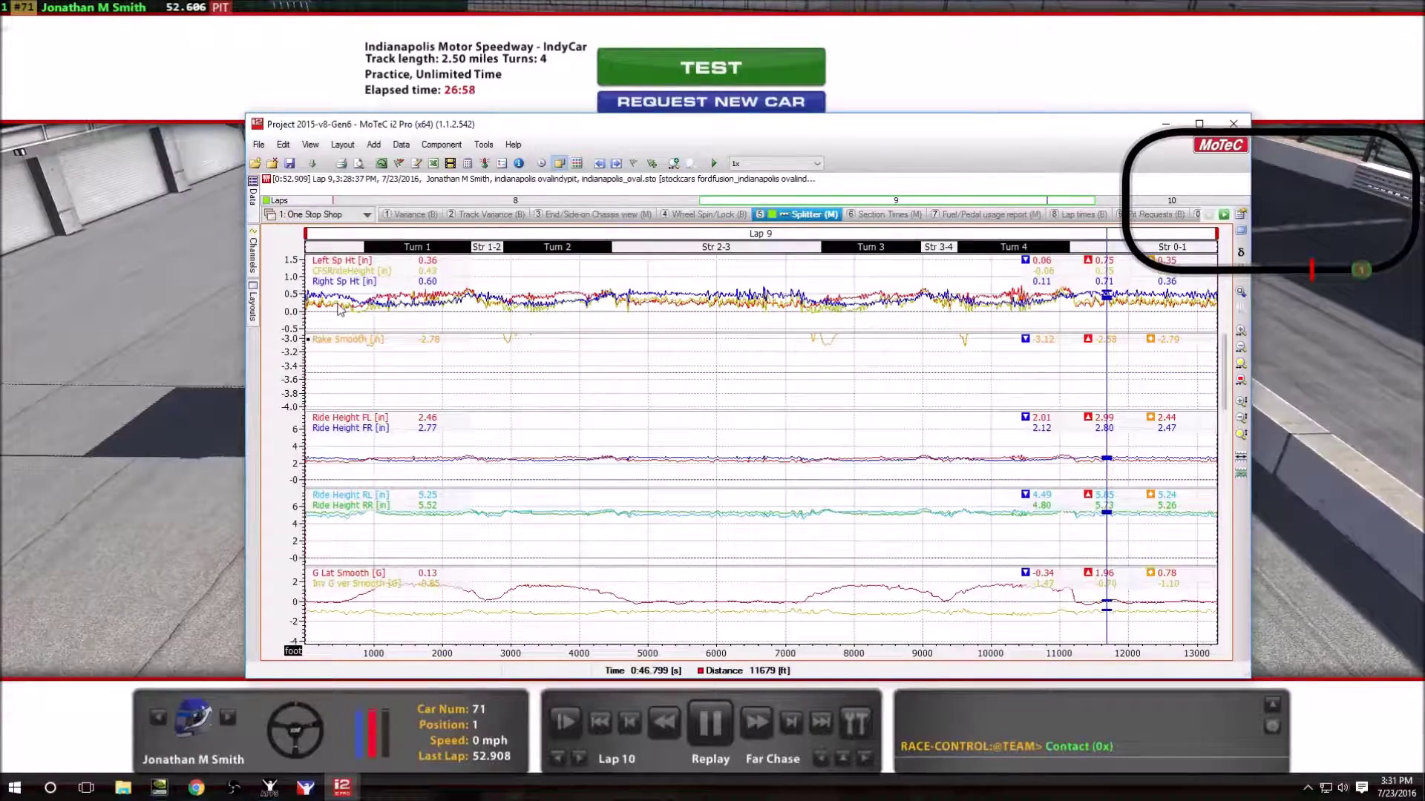
pyautogui.moveTo(561, 133); pyautogui.dragTo(540, 111)
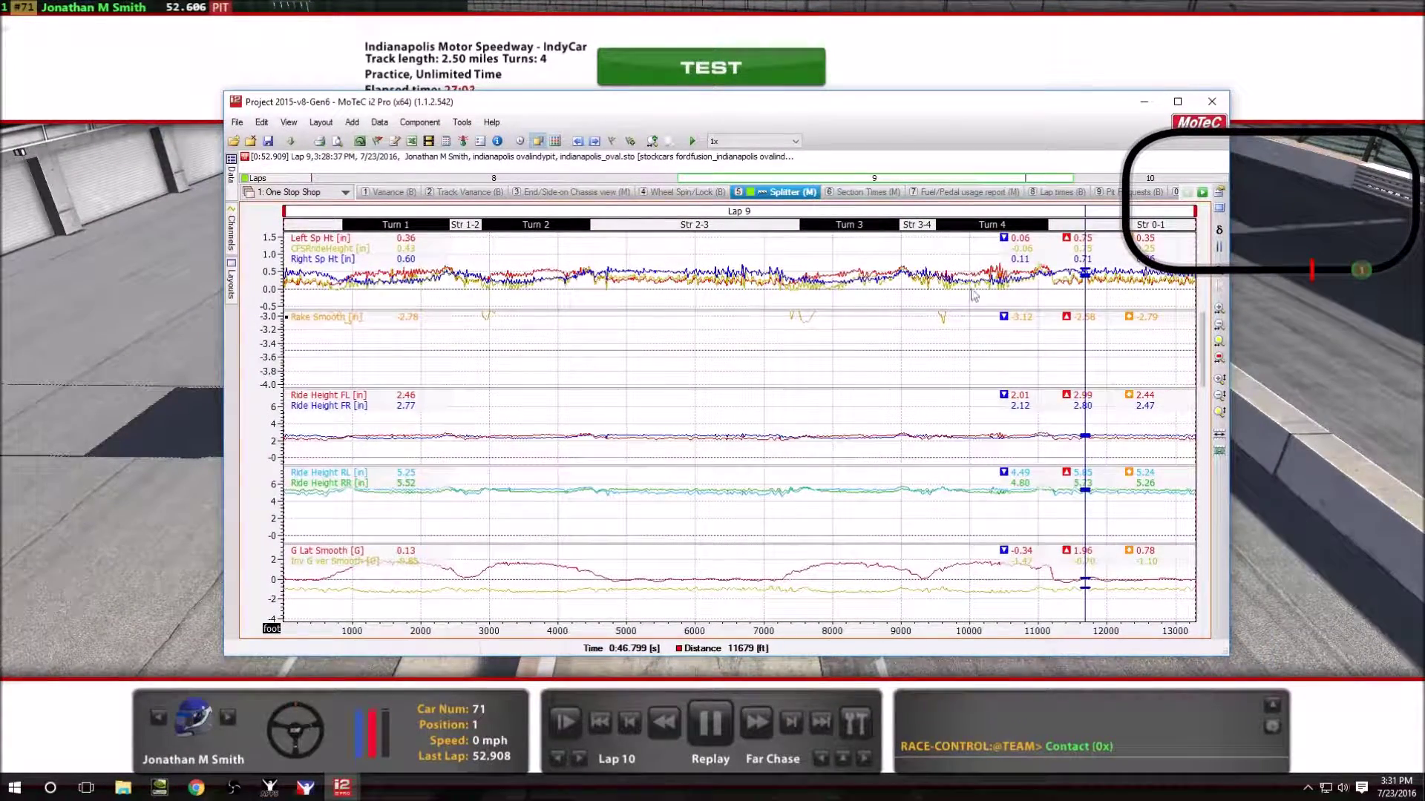
# Open the 7/23/2016 3:11:10 PM log to compare its splitter heights, and reopen the 3:28:37 PM log.
pyautogui.click(234, 141)
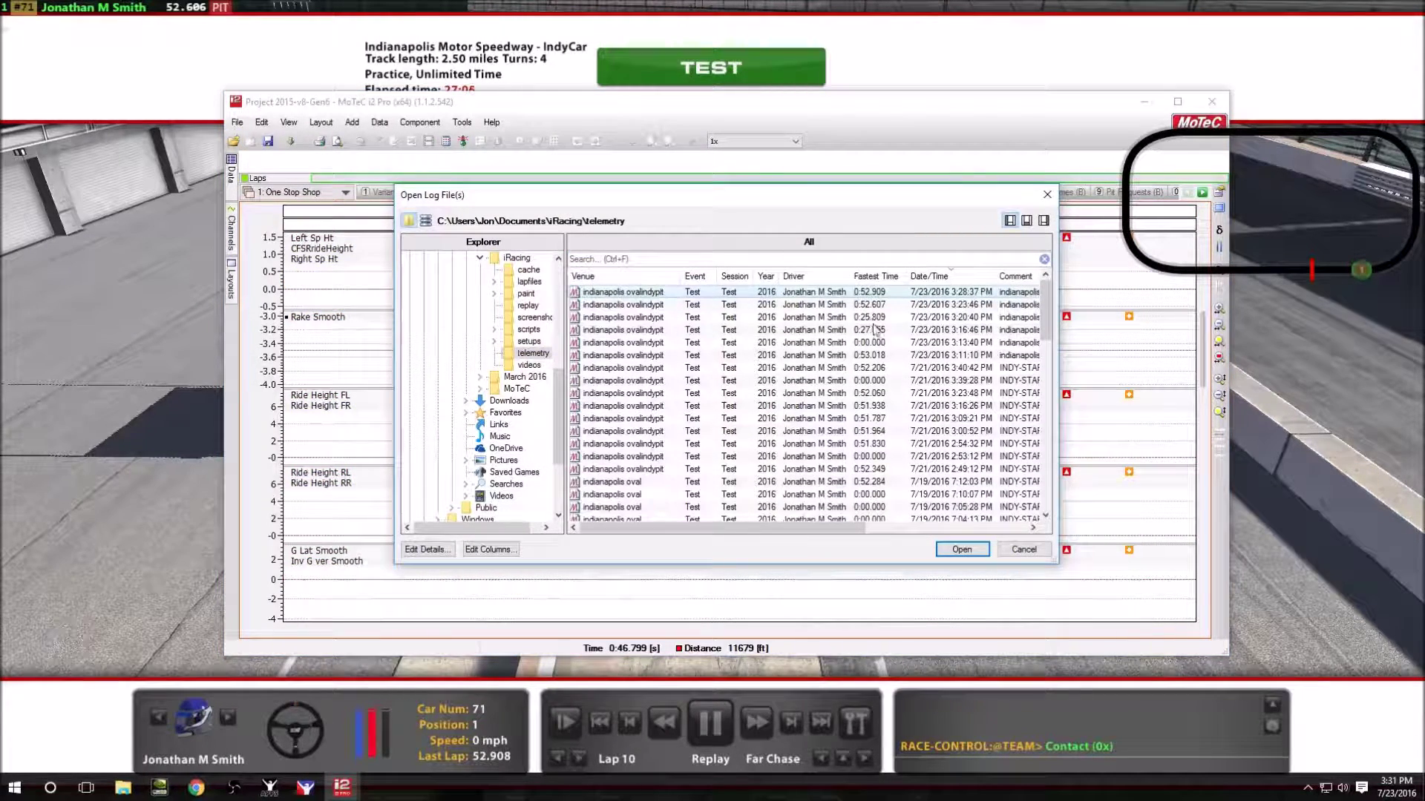
pyautogui.doubleClick(868, 356)
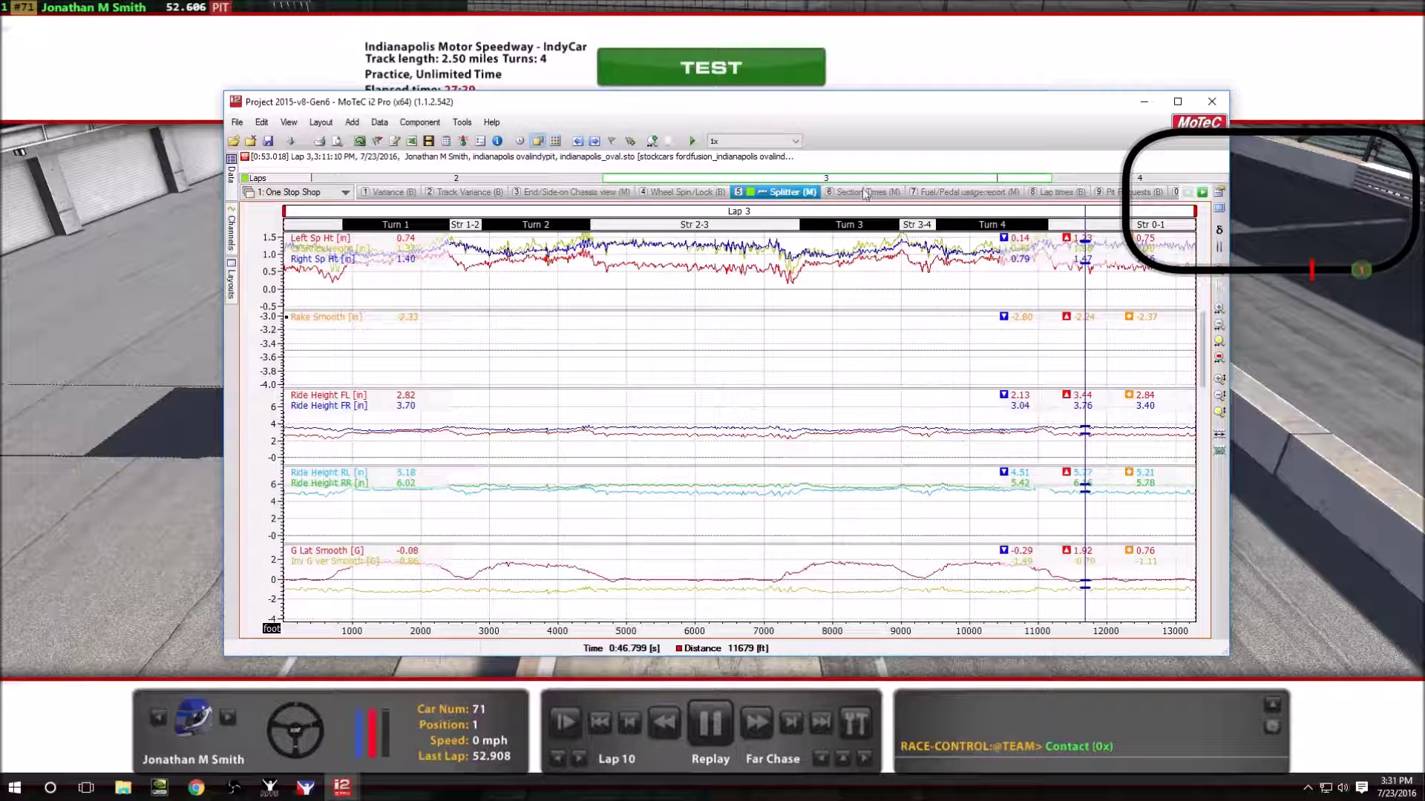
pyautogui.click(250, 143)
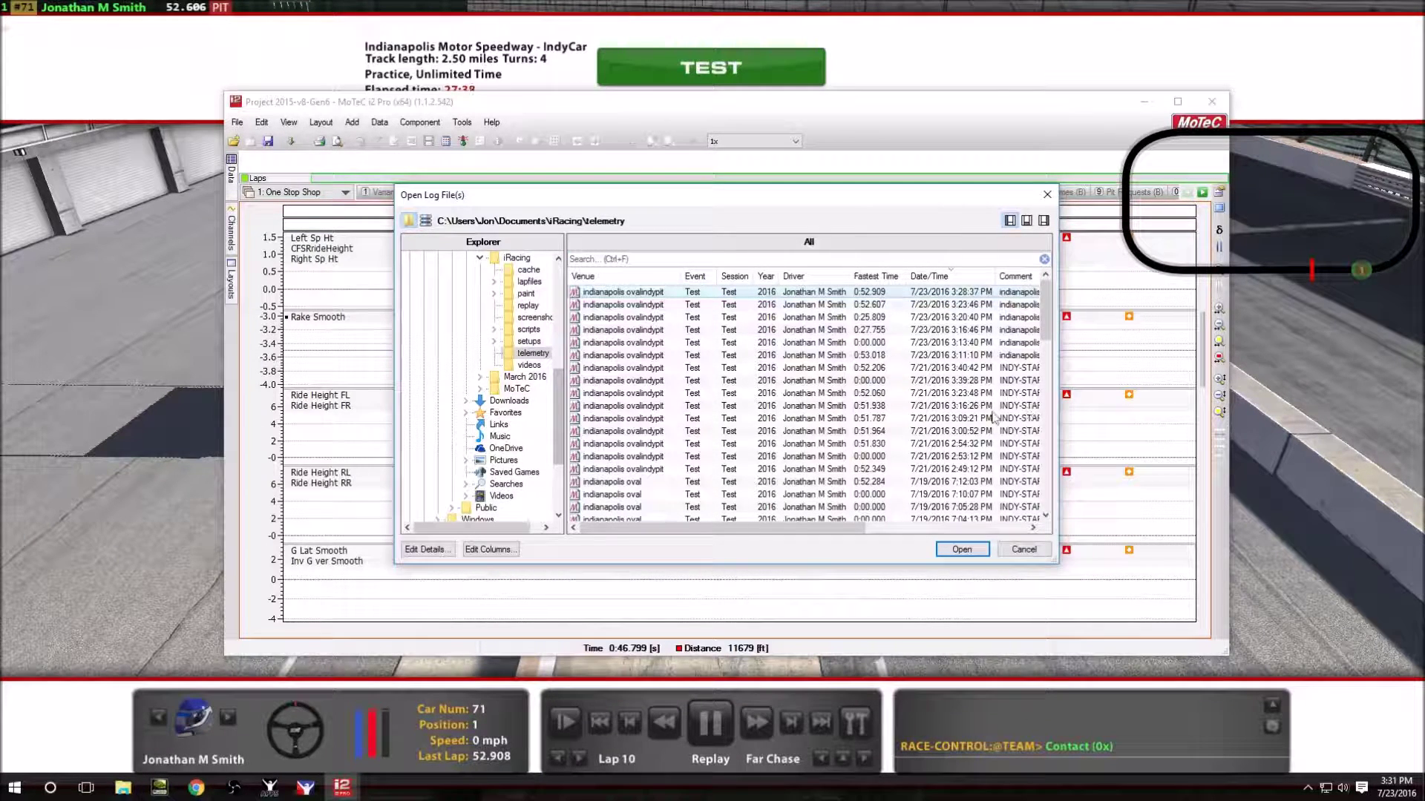
pyautogui.click(865, 359)
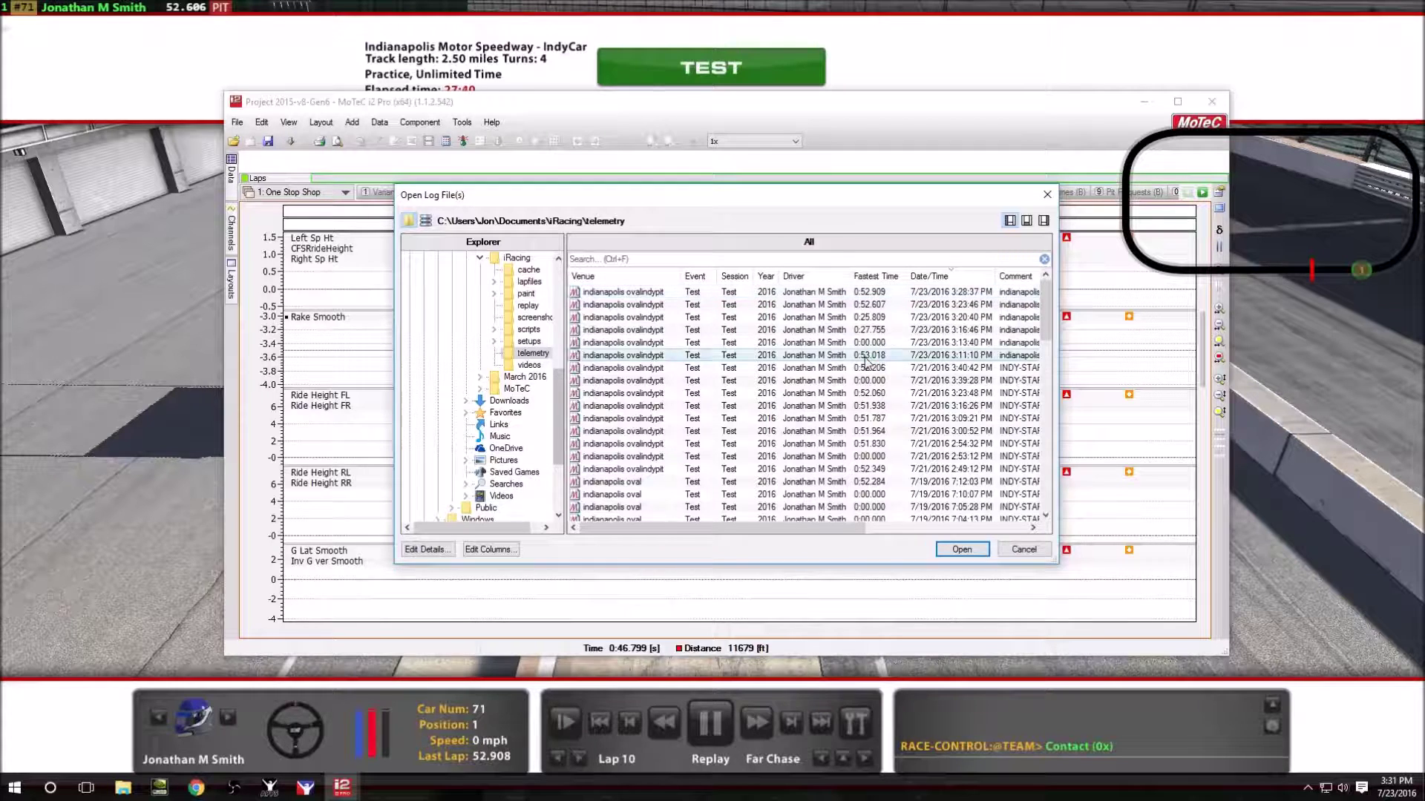
pyautogui.click(865, 305)
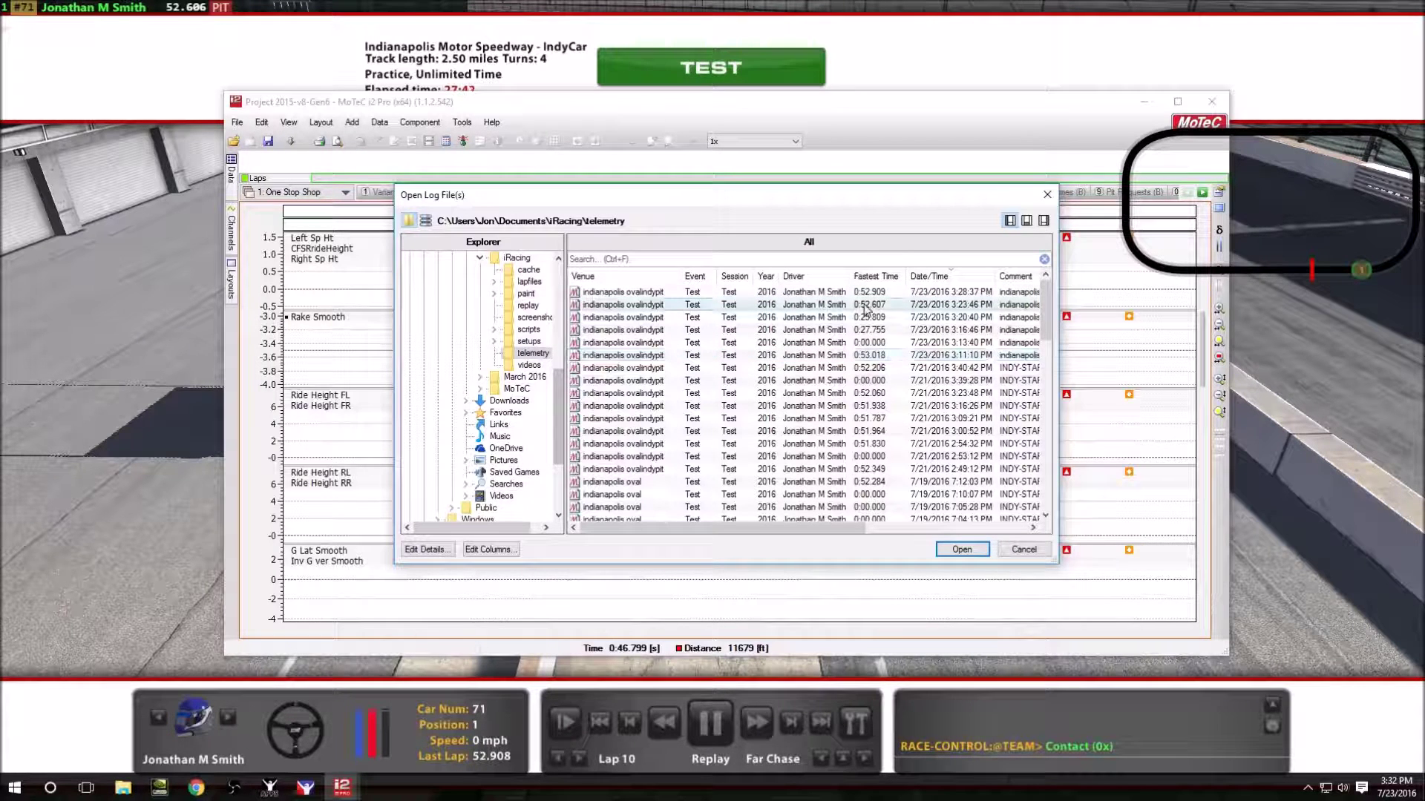
pyautogui.click(865, 294)
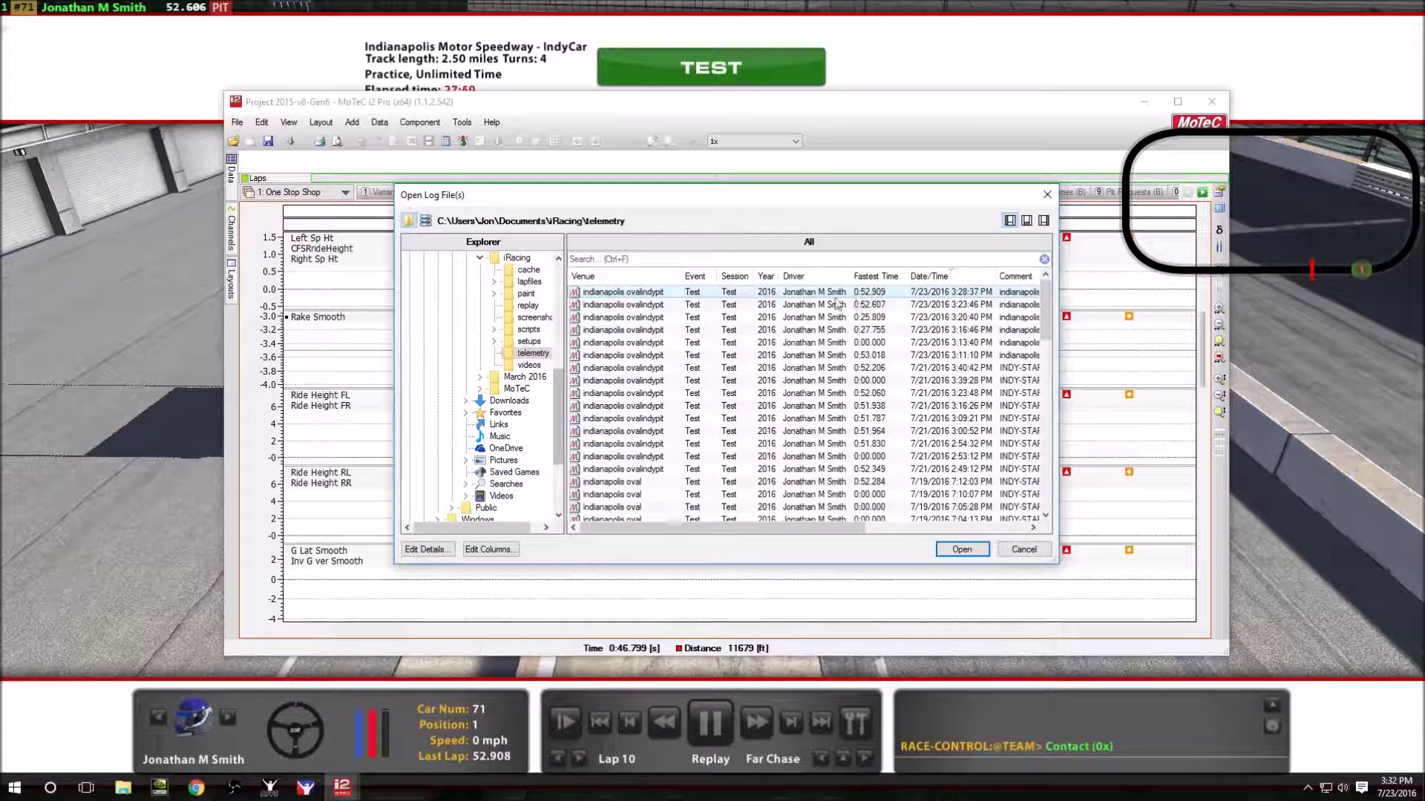
pyautogui.click(962, 549)
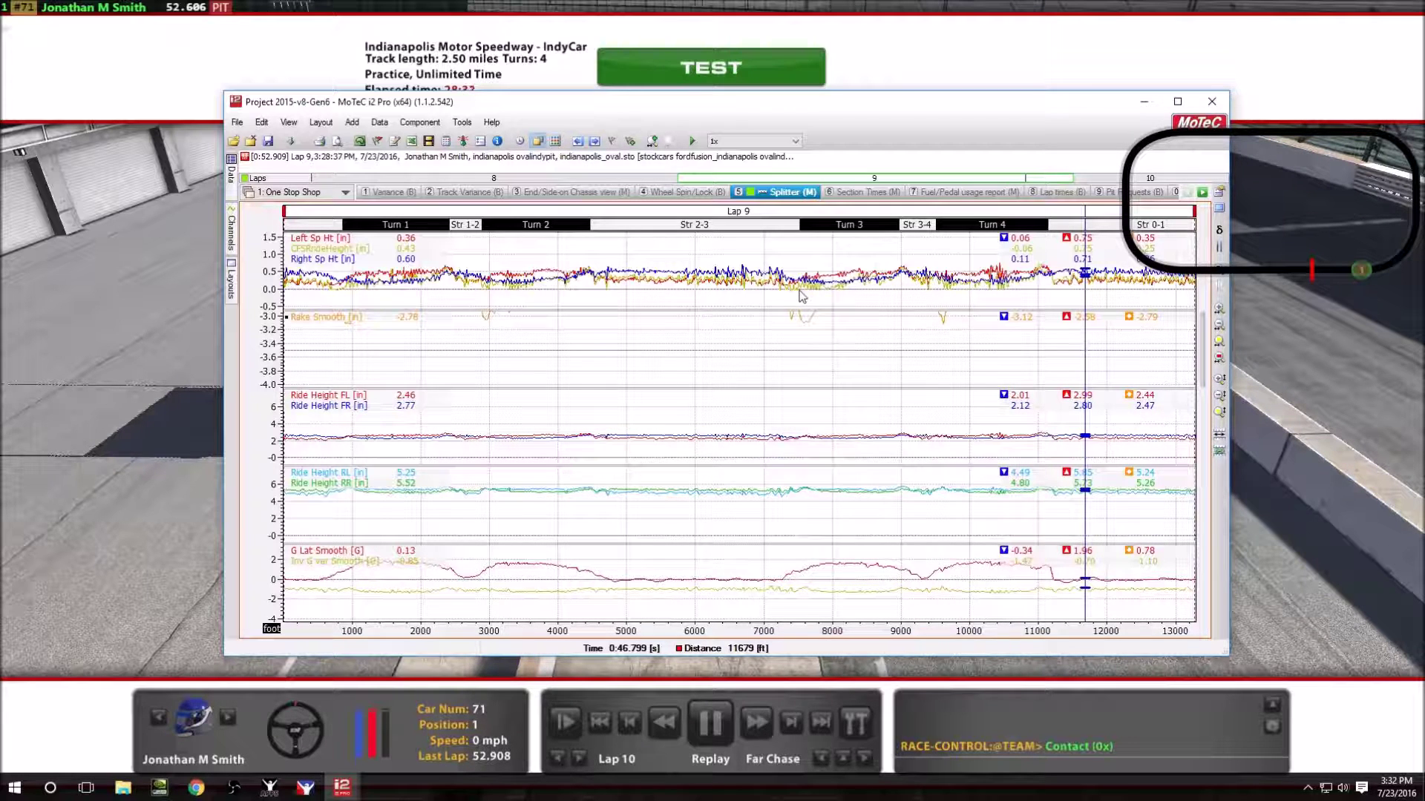
# Examine the splitter and ride heights at the entries of Turns 1 and 3 and through Turn 3 on lap 9.
pyautogui.click(811, 291)
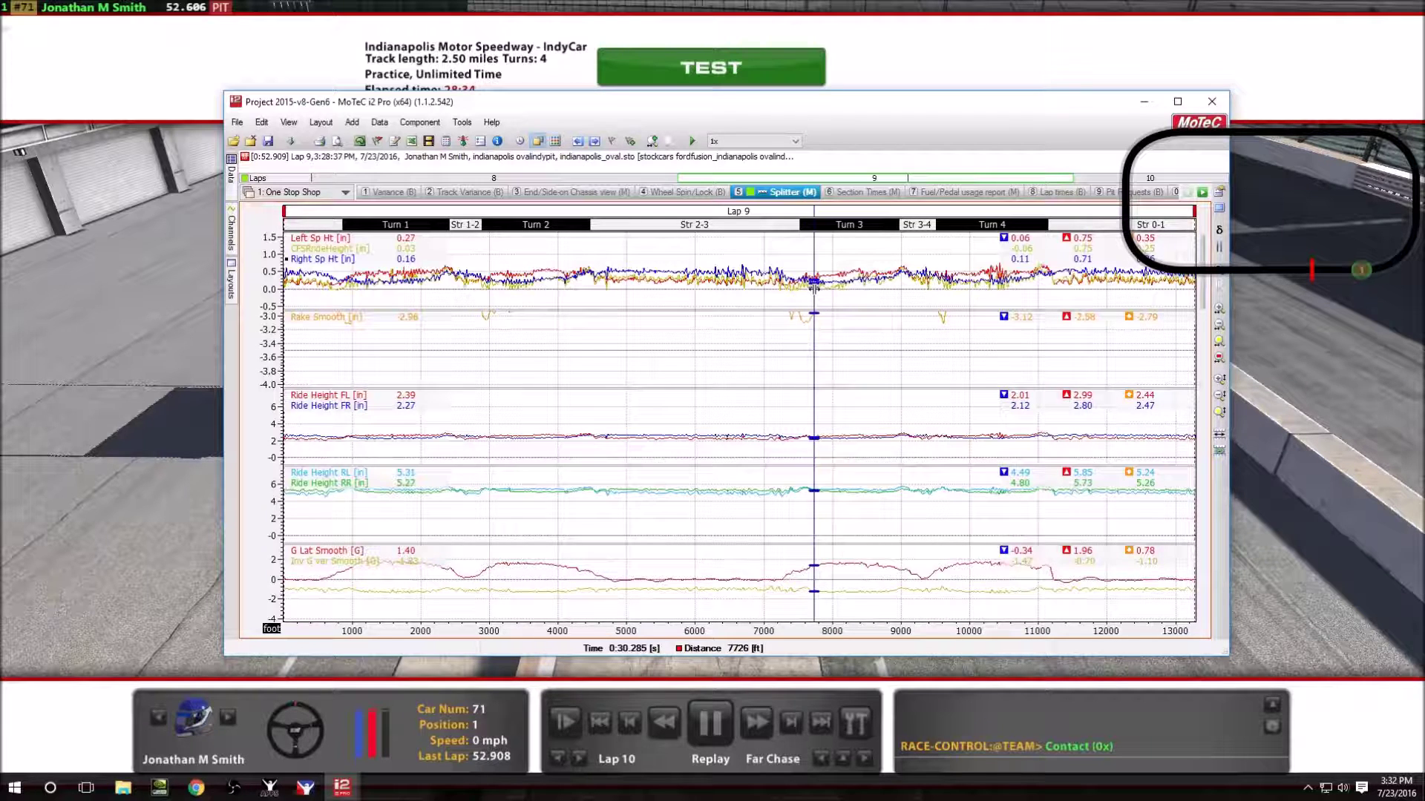
pyautogui.moveTo(811, 291); pyautogui.dragTo(851, 293)
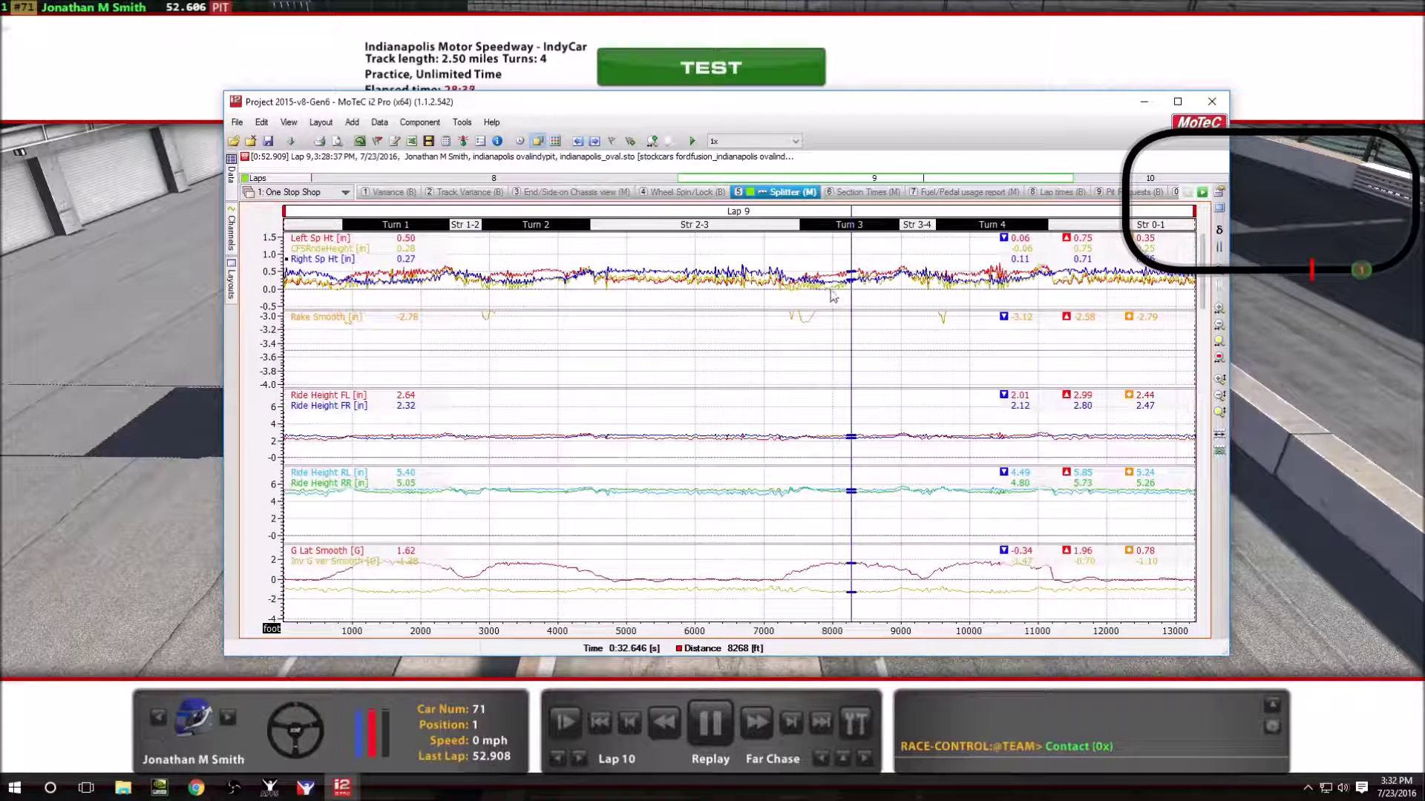
pyautogui.moveTo(849, 287); pyautogui.dragTo(813, 288)
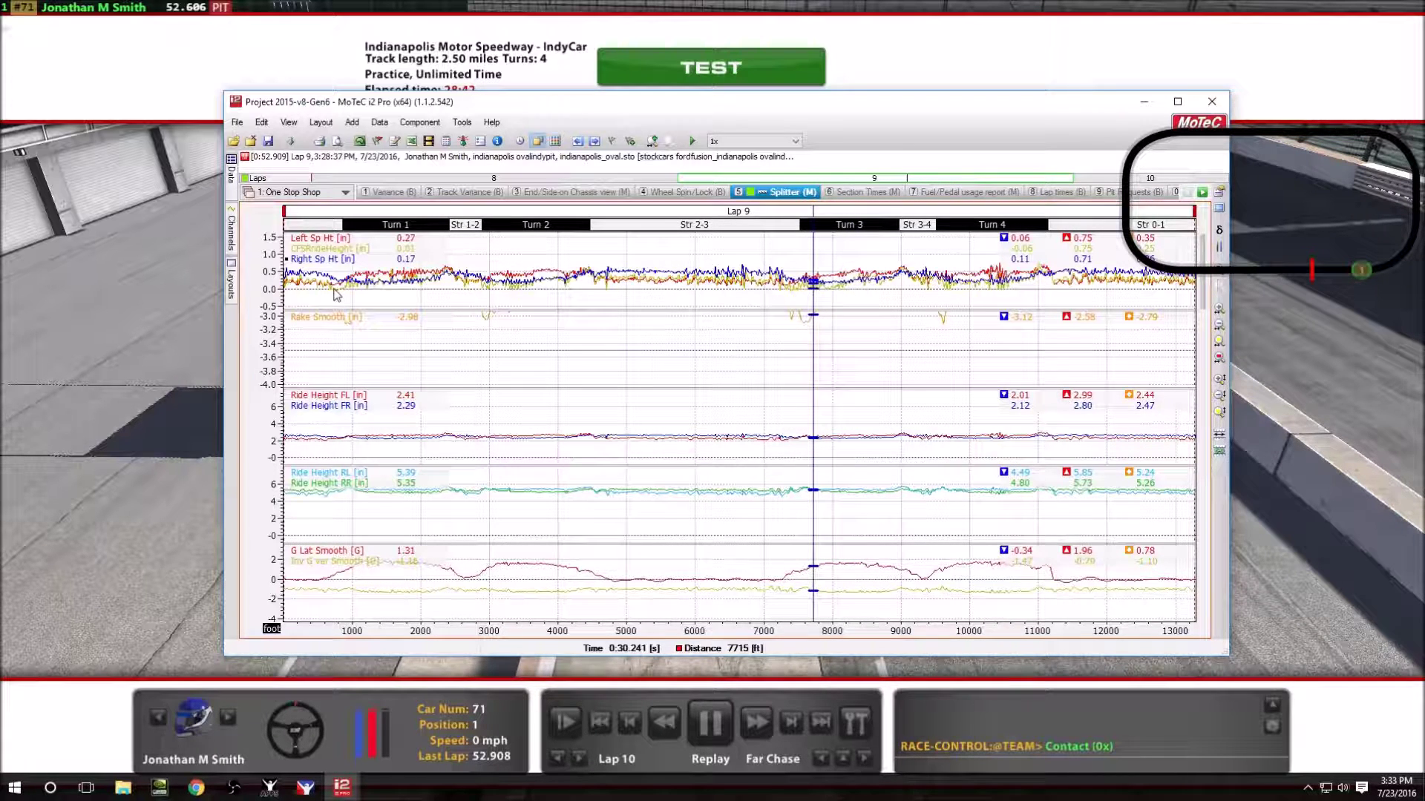
pyautogui.click(335, 292)
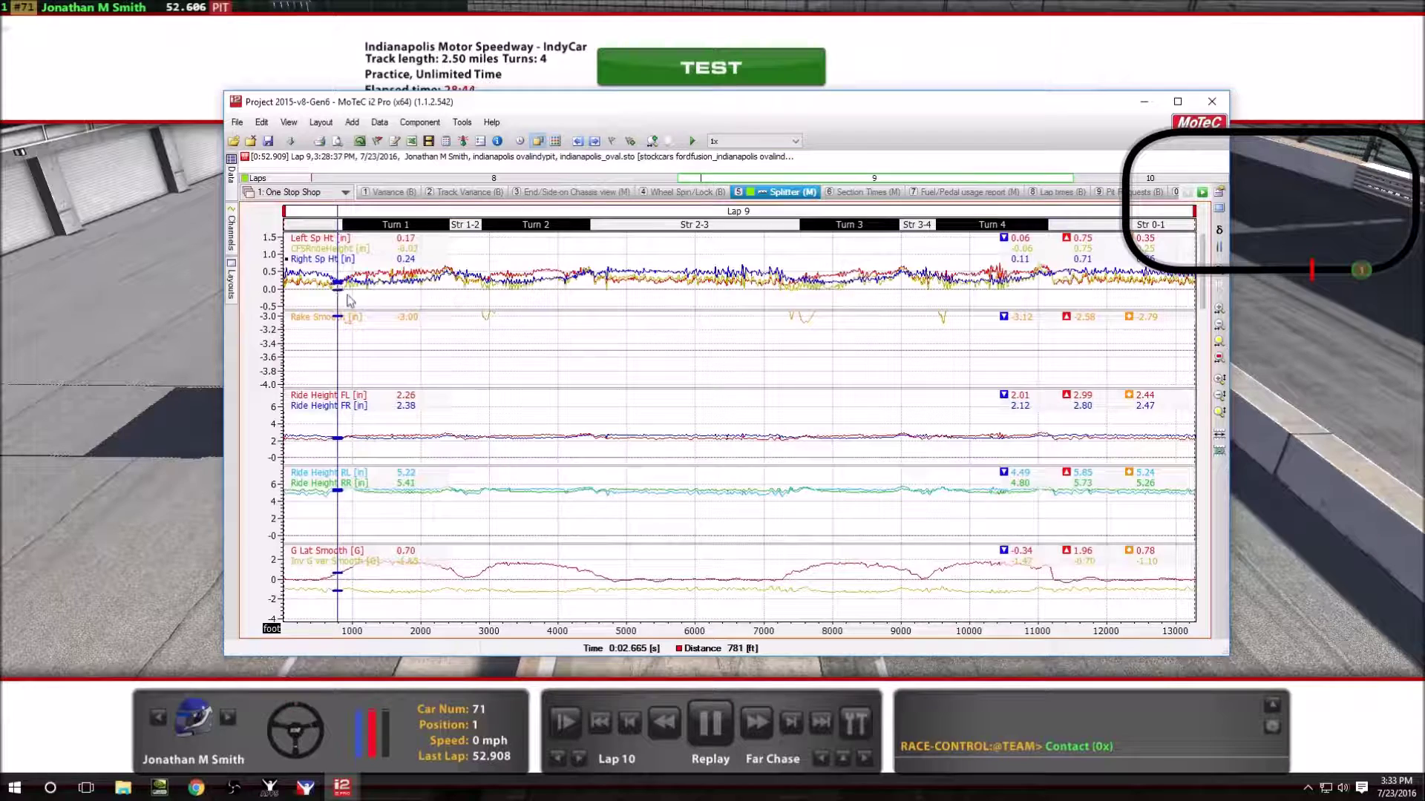
pyautogui.moveTo(337, 291); pyautogui.dragTo(839, 334)
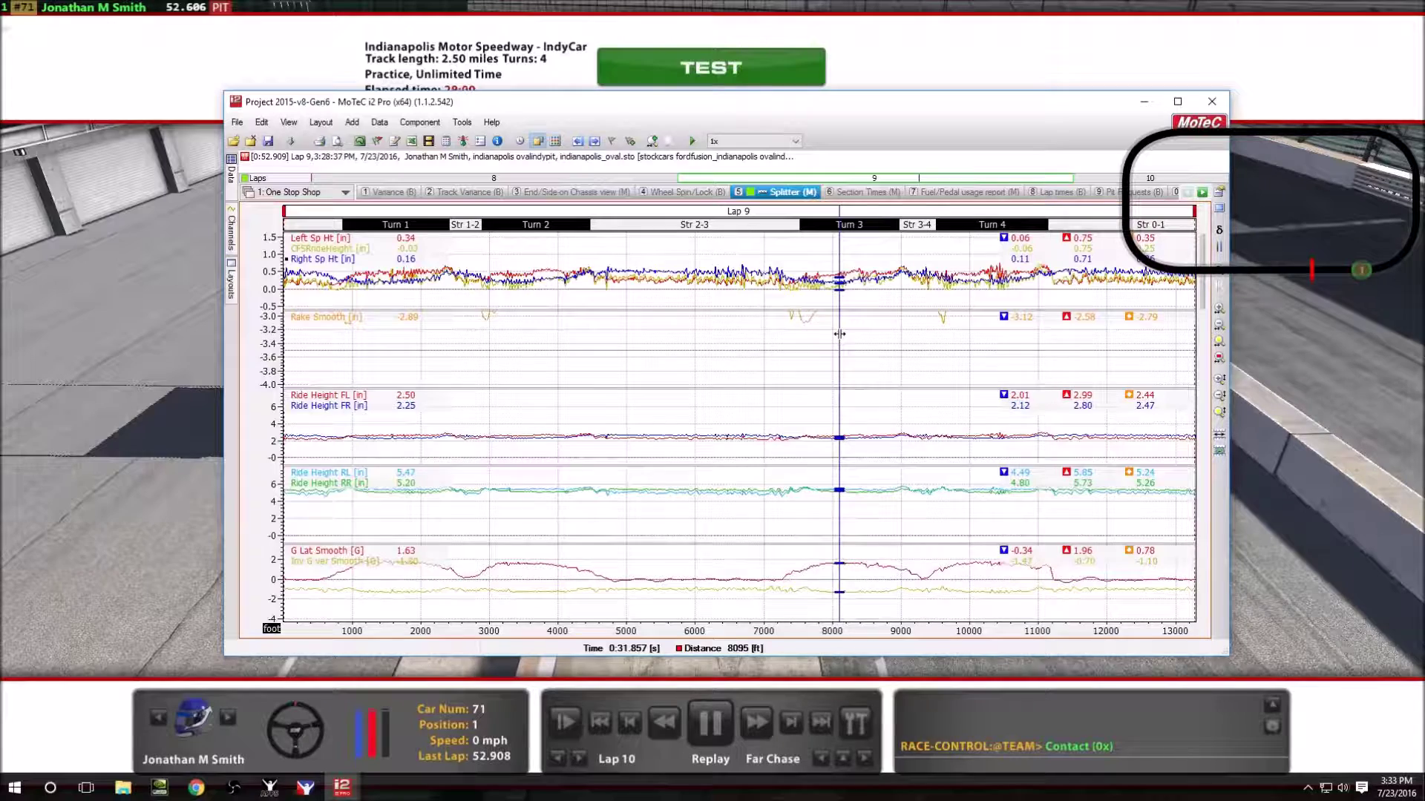
pyautogui.rightClick(846, 334)
pyautogui.click(846, 298)
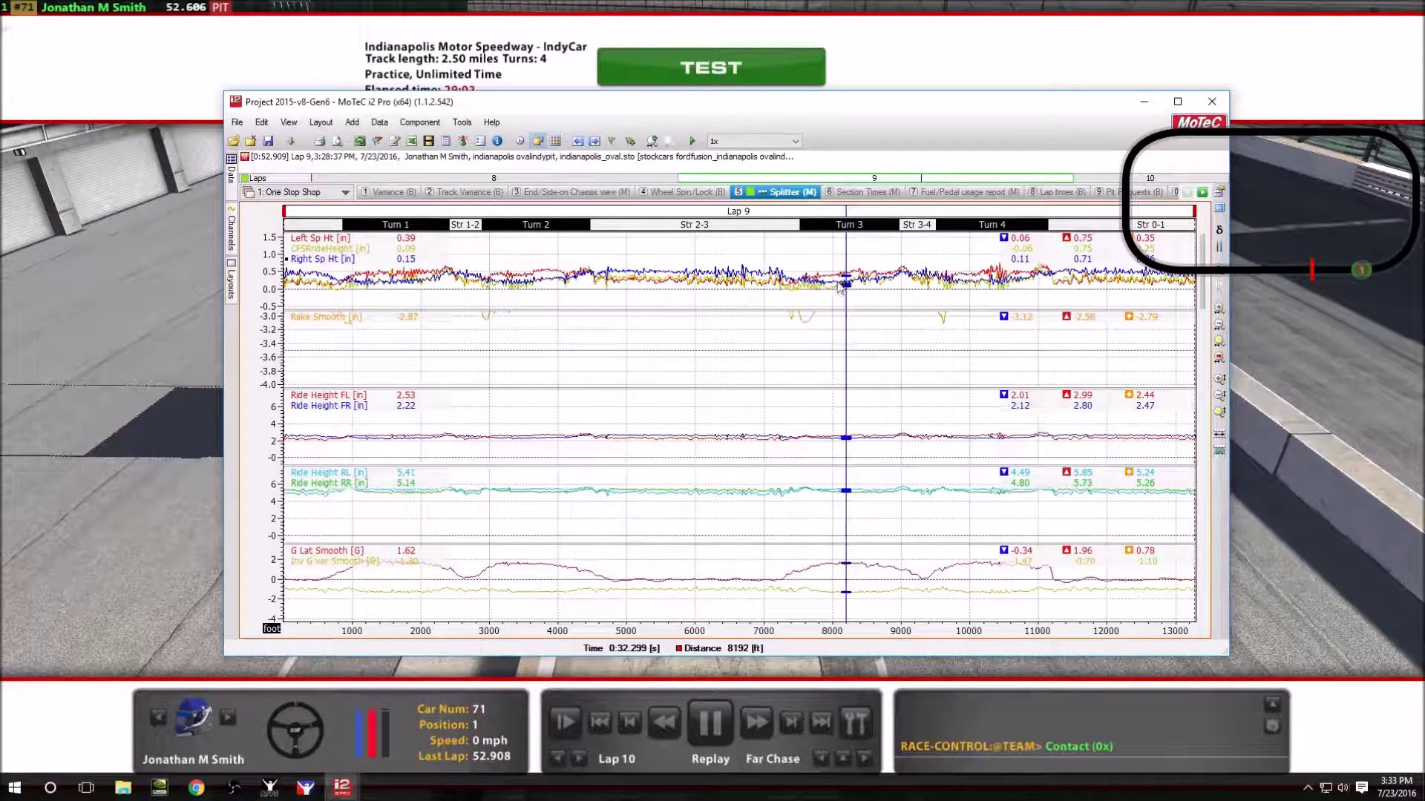
# Examine the splitter and ride heights on straight 0-1, straight 2-3 and in Turn 4 of lap 9.
pyautogui.moveTo(846, 297); pyautogui.dragTo(1100, 317)
pyautogui.moveTo(1118, 316); pyautogui.dragTo(648, 314)
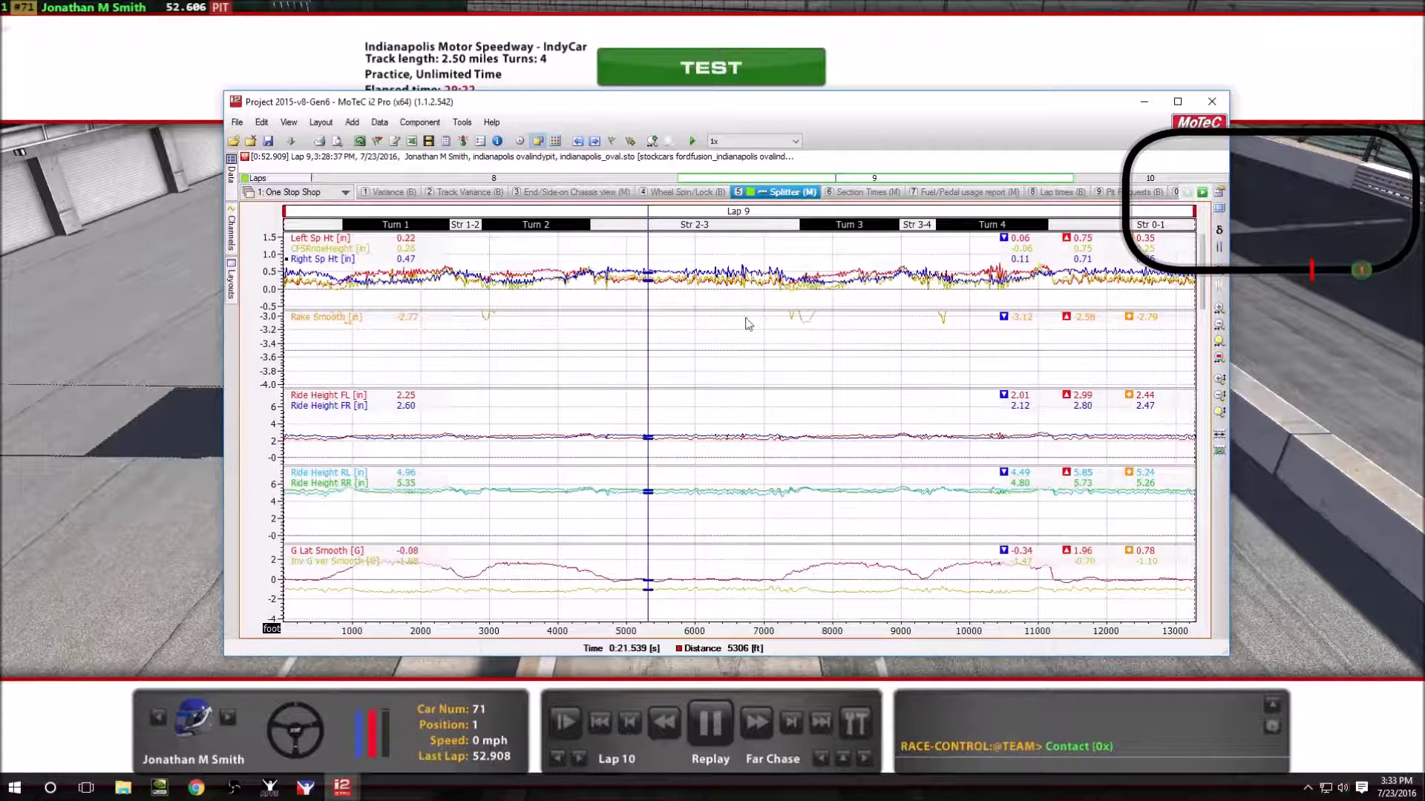
pyautogui.moveTo(649, 285); pyautogui.dragTo(958, 308)
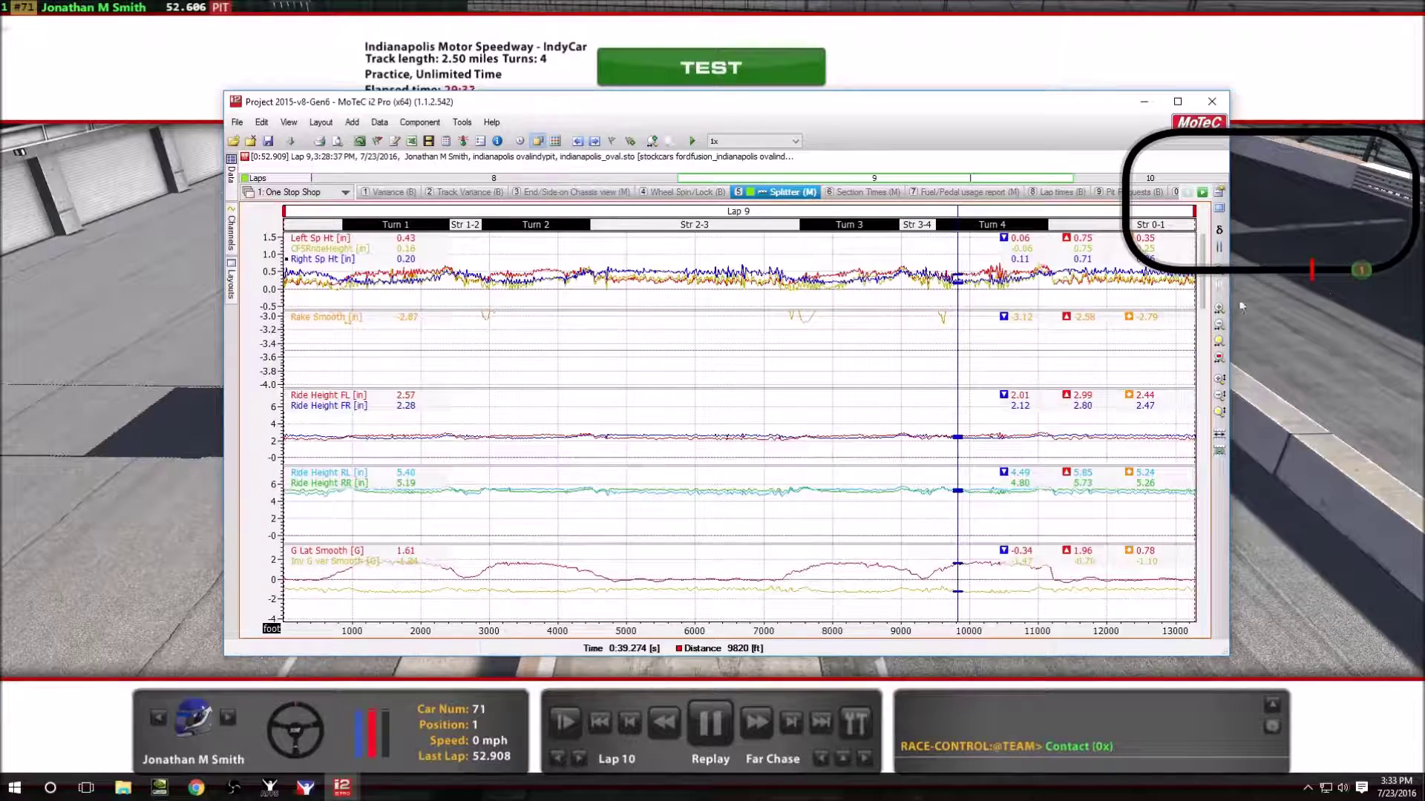
# Switch to the iRacing simulator and open the car's chassis setup in the garage.
pyautogui.click(1285, 296)
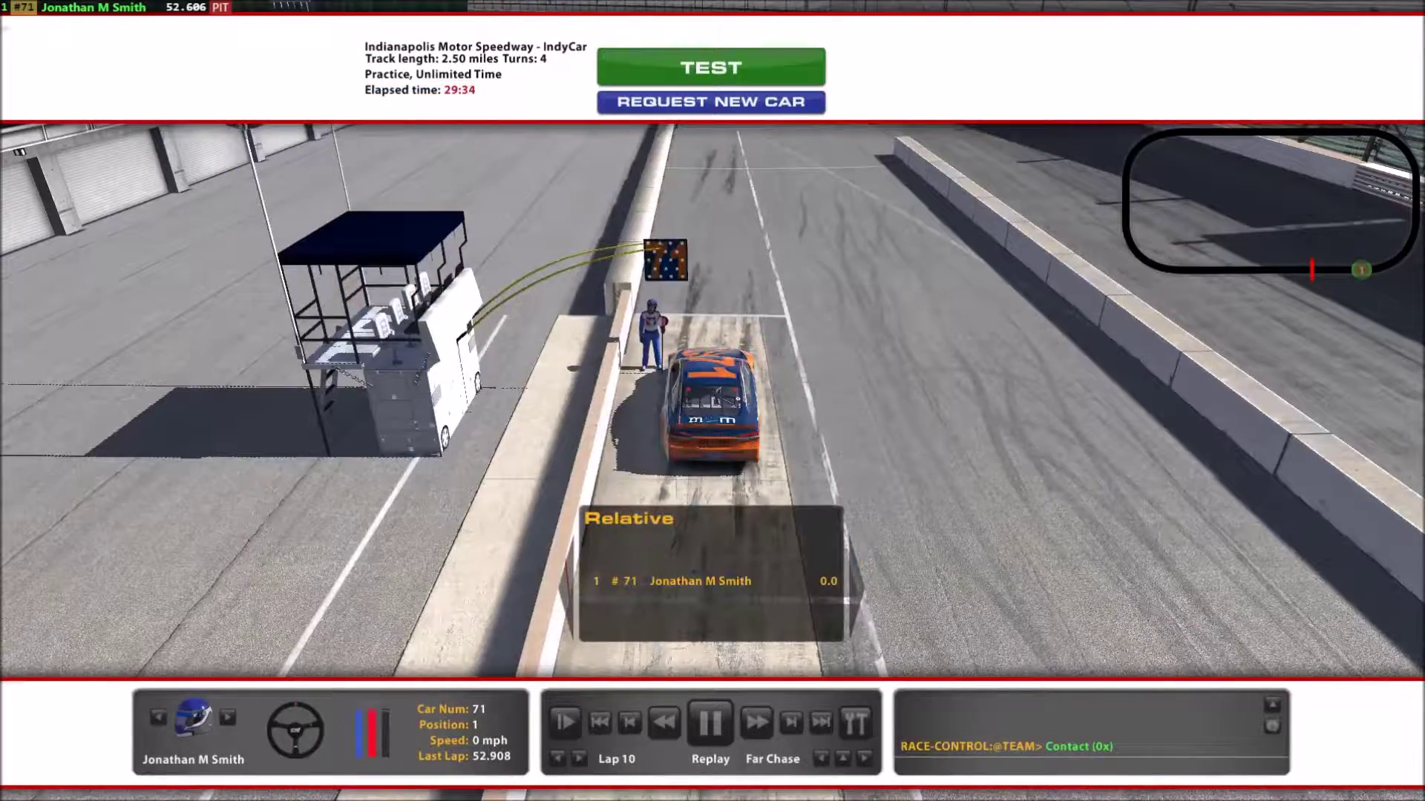
pyautogui.click(859, 117)
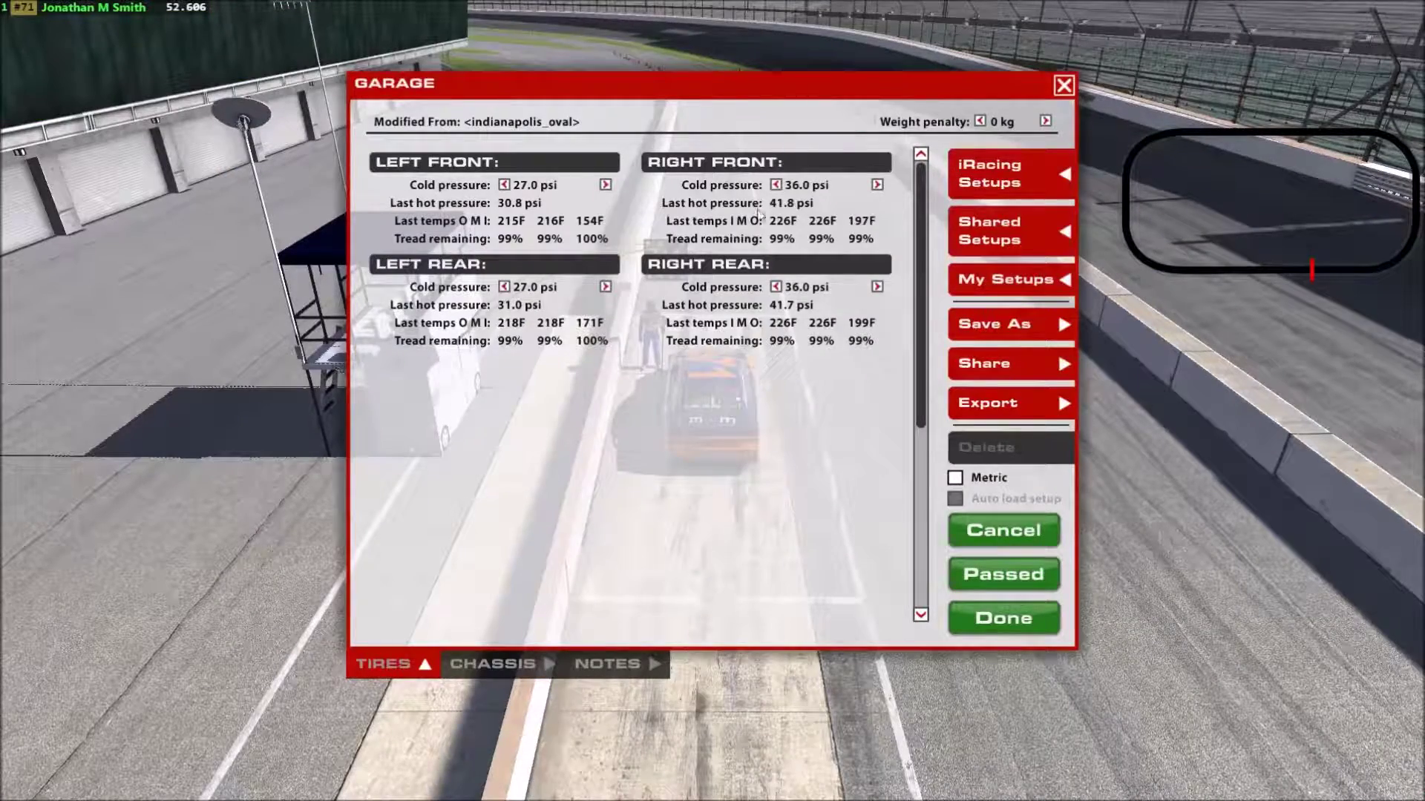
pyautogui.click(502, 668)
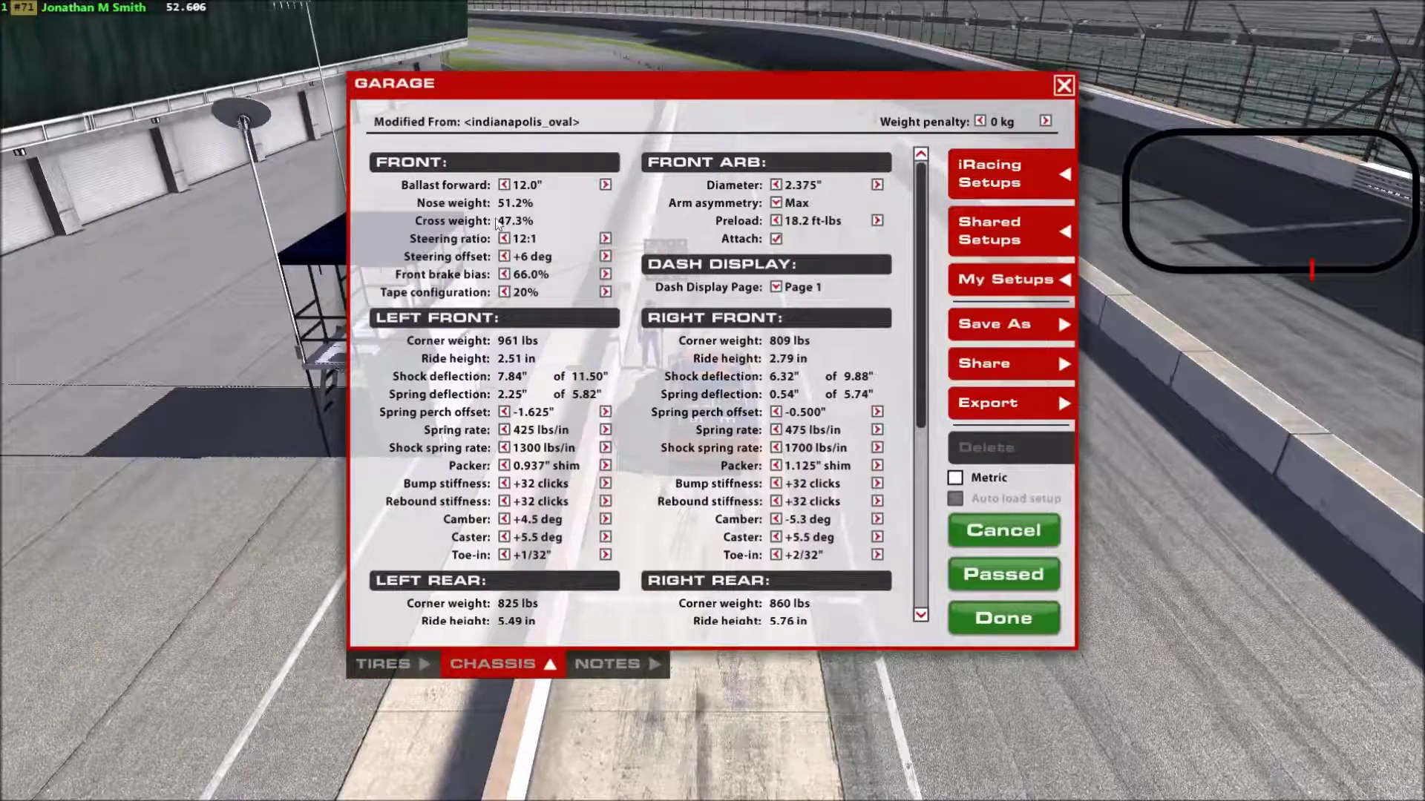
# Review the front and rear weights, ride heights, spring perch offsets and packers of the chassis setup, and accept the garage setup.
pyautogui.moveTo(920, 396); pyautogui.dragTo(944, 476)
pyautogui.scroll(3, 944, 479)
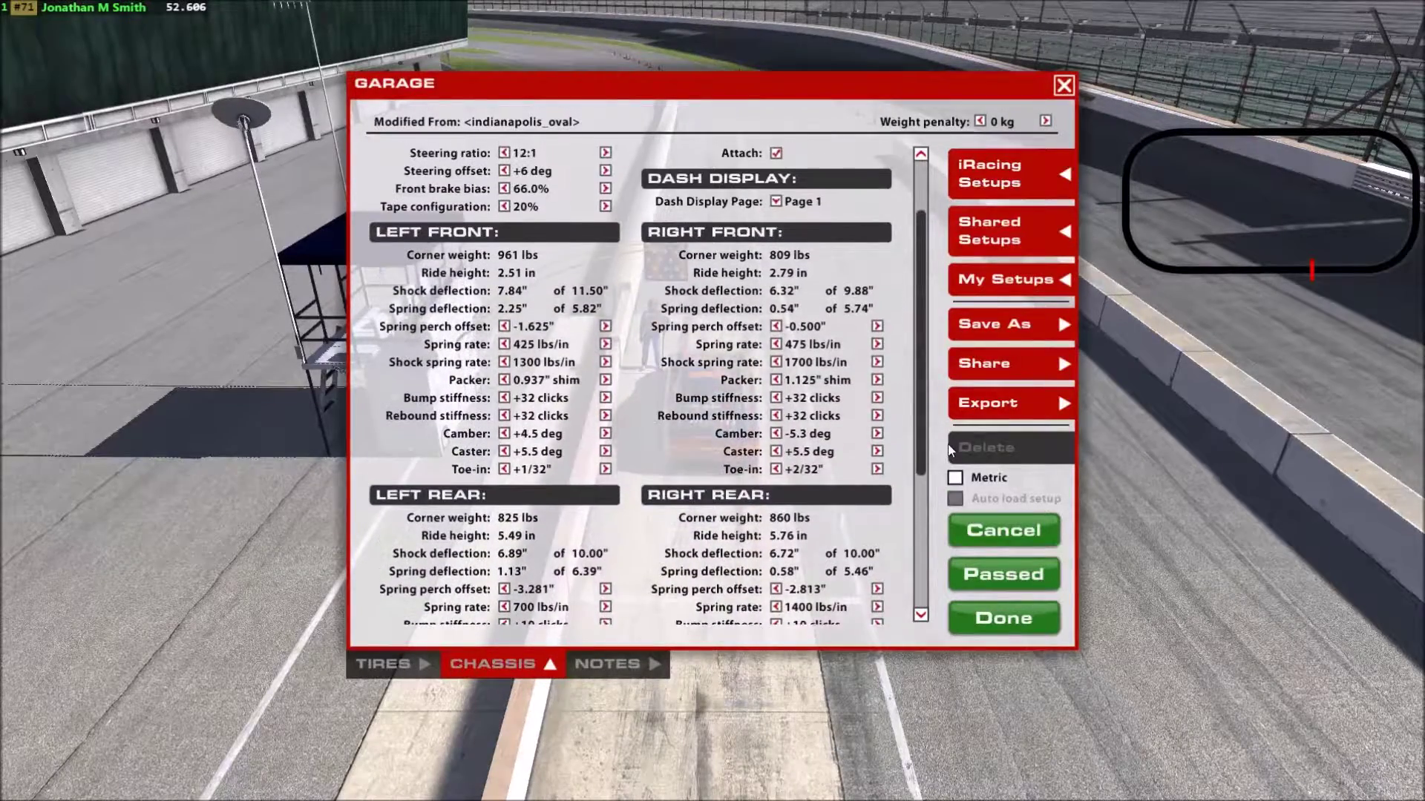
pyautogui.scroll(-6, 955, 506)
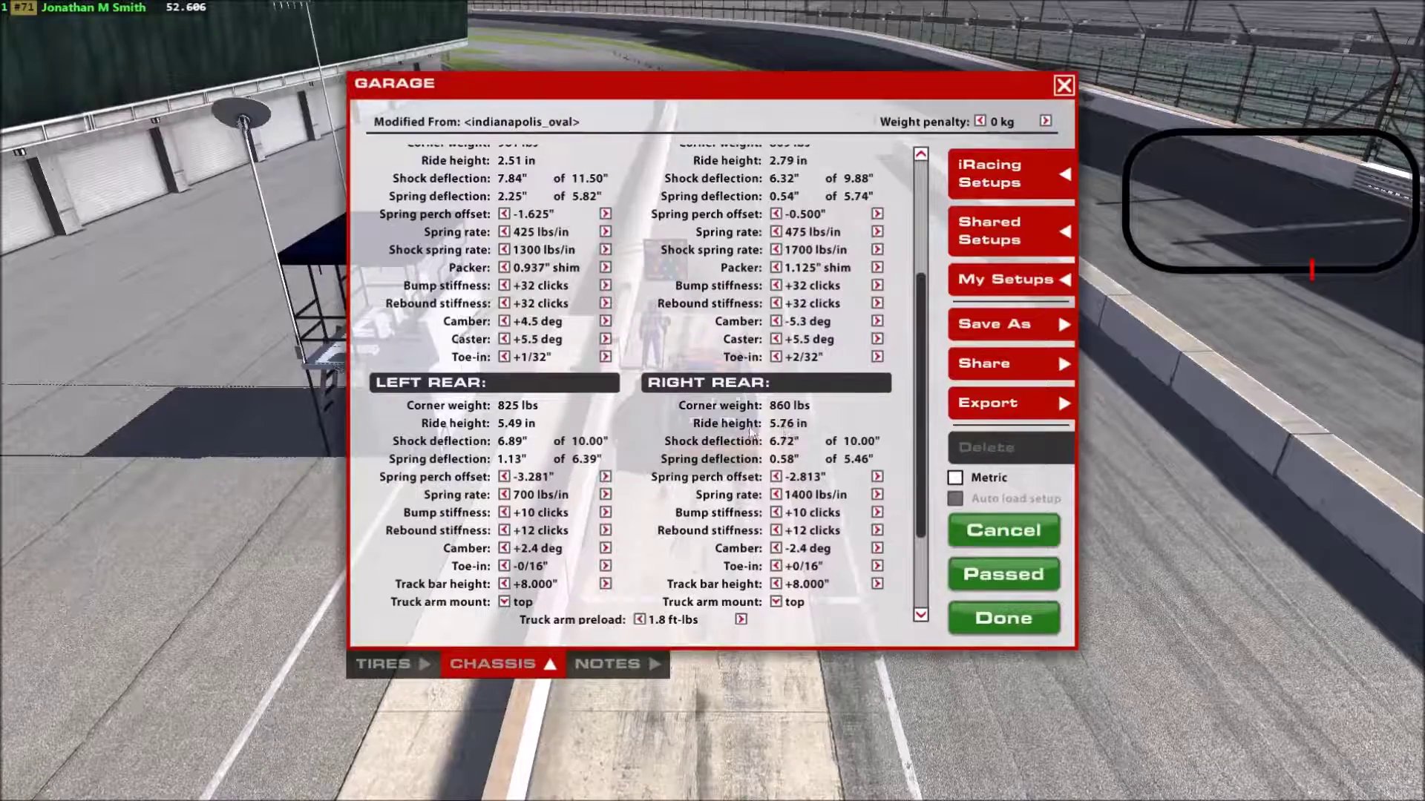
pyautogui.moveTo(649, 440)
pyautogui.scroll(4, 650, 439)
pyautogui.scroll(-2, 650, 439)
pyautogui.scroll(-1, 650, 439)
pyautogui.scroll(5, 650, 464)
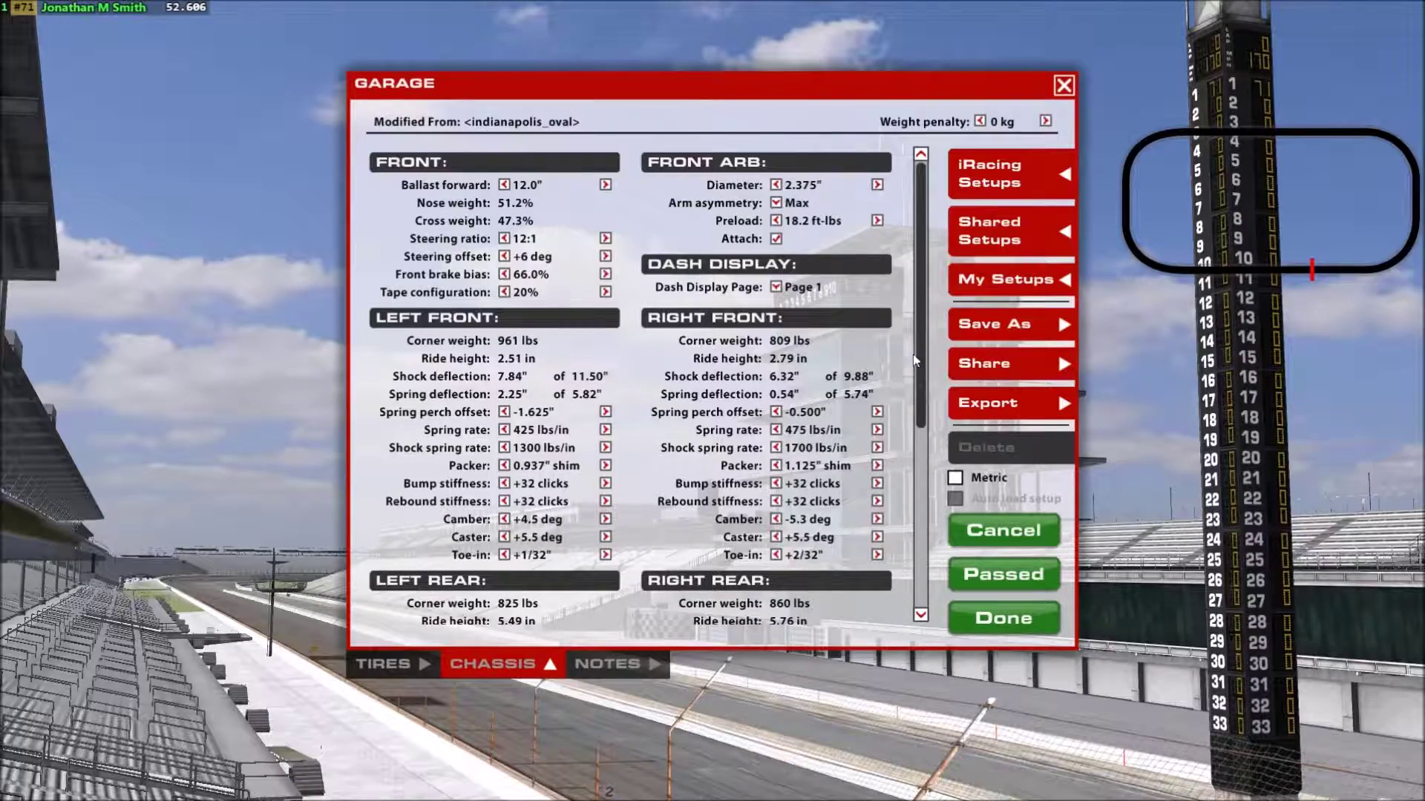
pyautogui.moveTo(916, 349); pyautogui.dragTo(923, 279)
pyautogui.click(1005, 618)
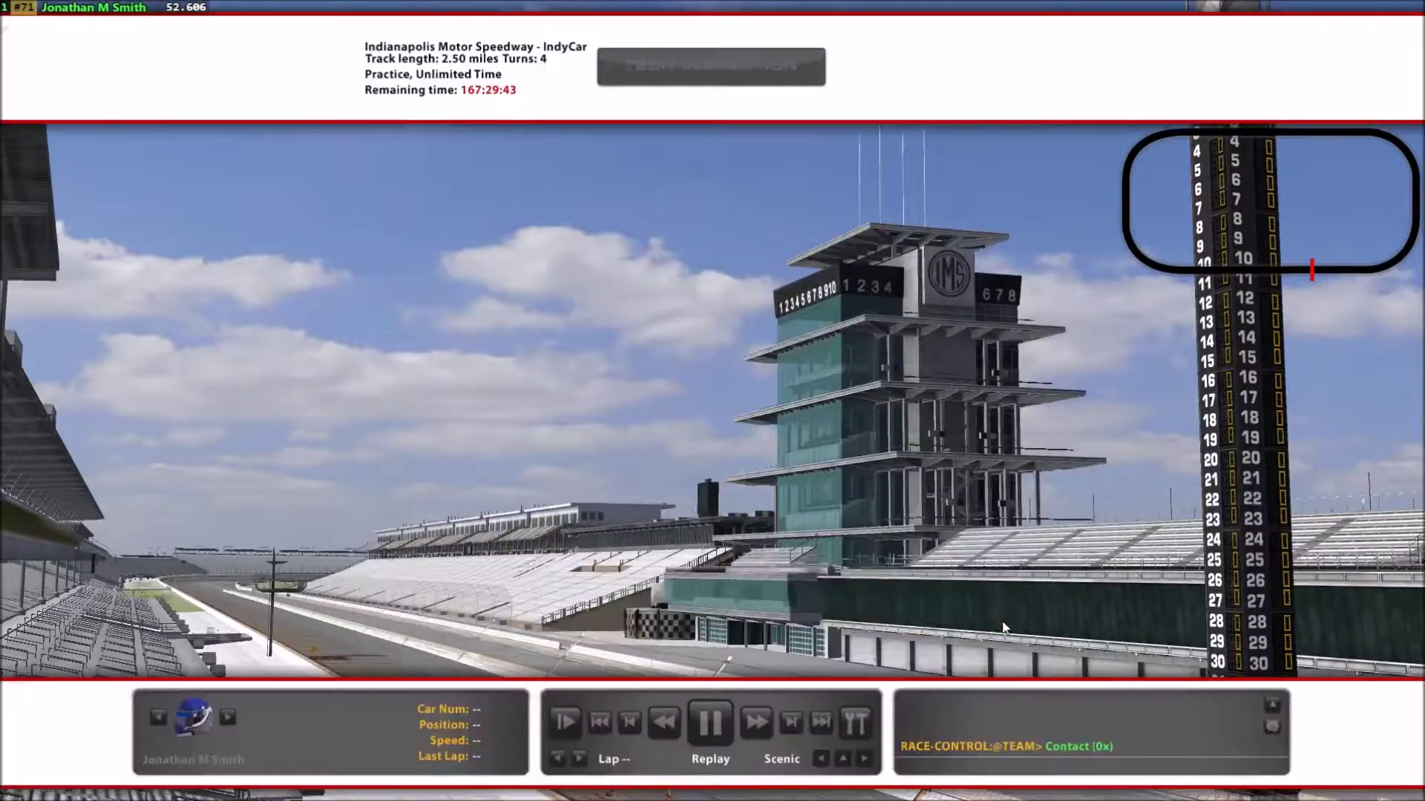
# Switch to the lap 9 telemetry in MoTeC i2 Pro and bring up the overview of open windows.
pyautogui.hotkey('alt', 'Tab')
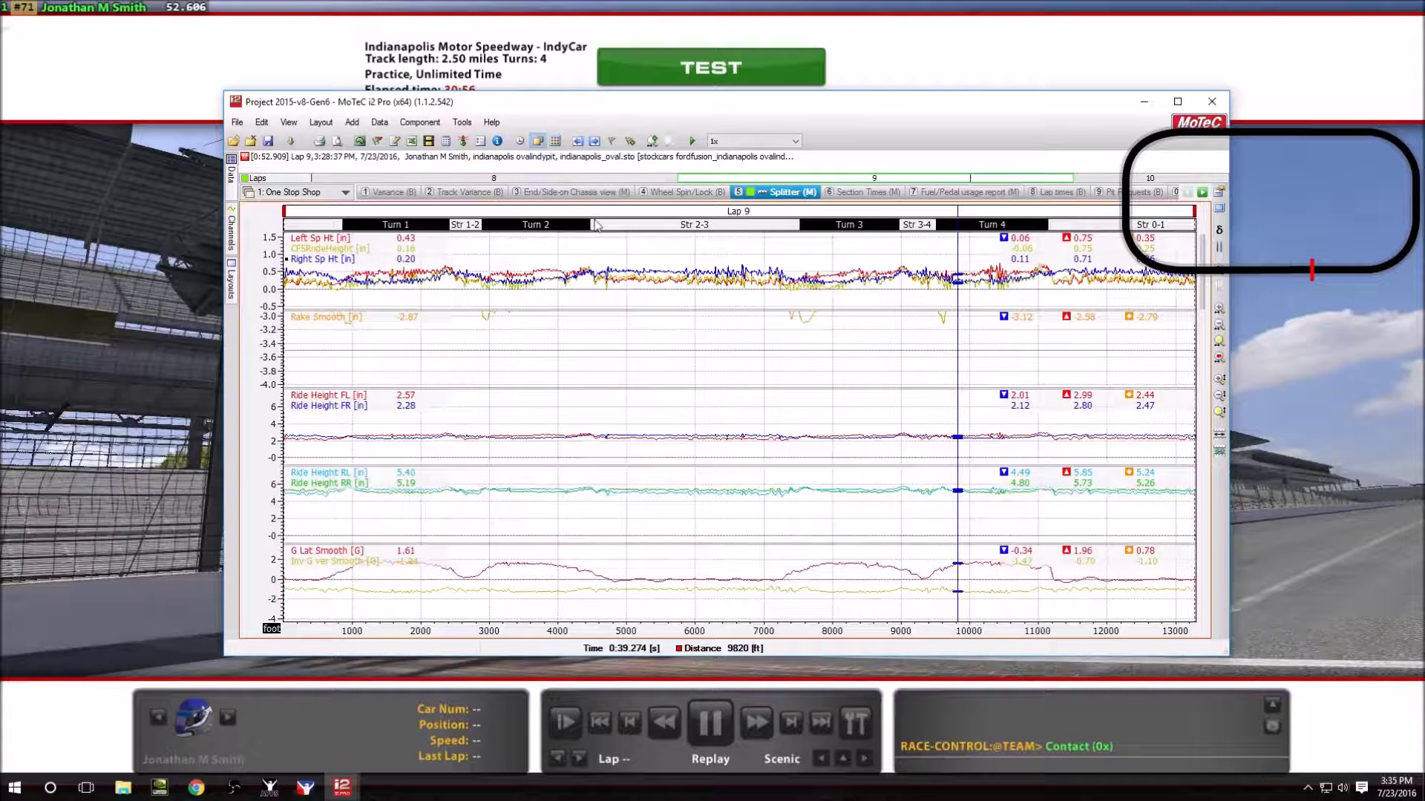
pyautogui.hotkey('alt', 'Tab')
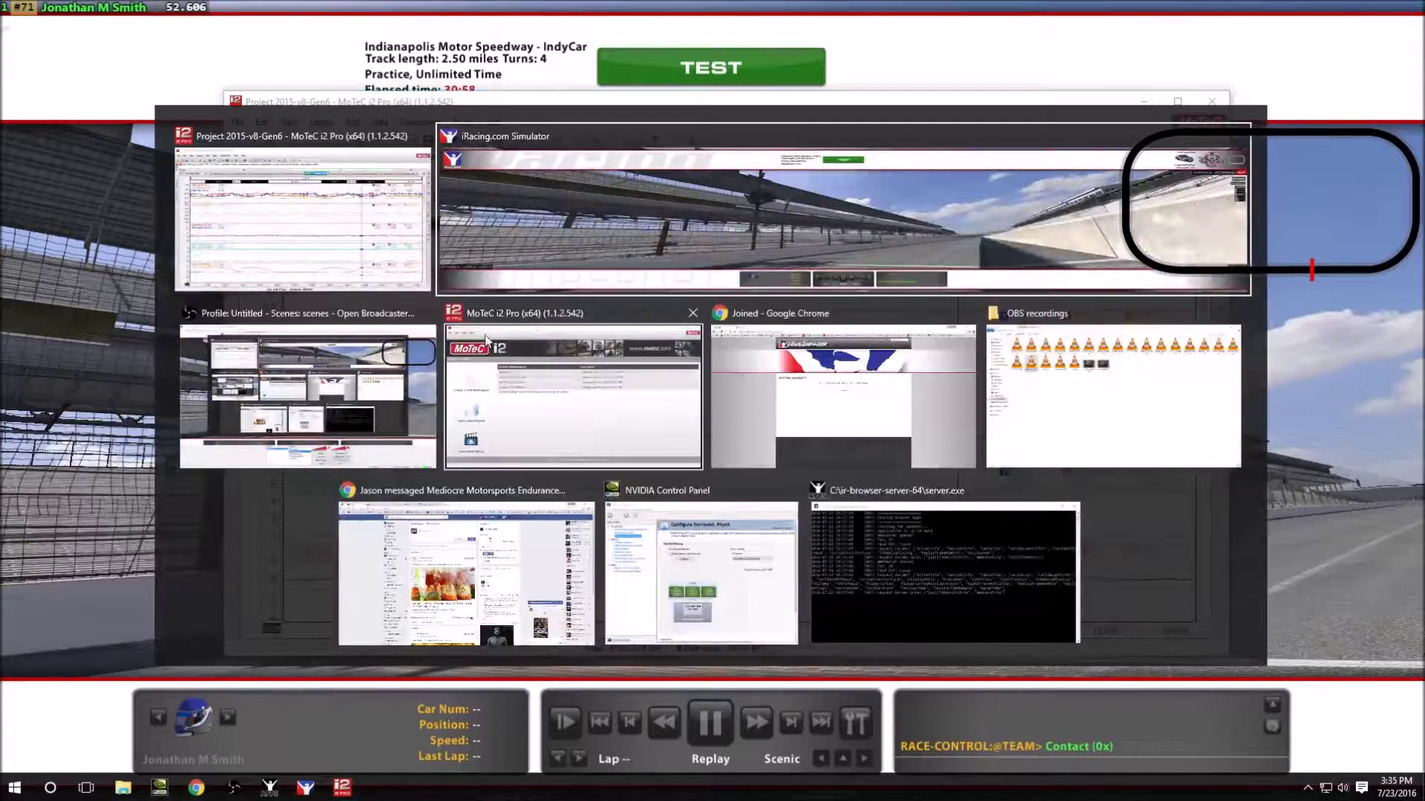